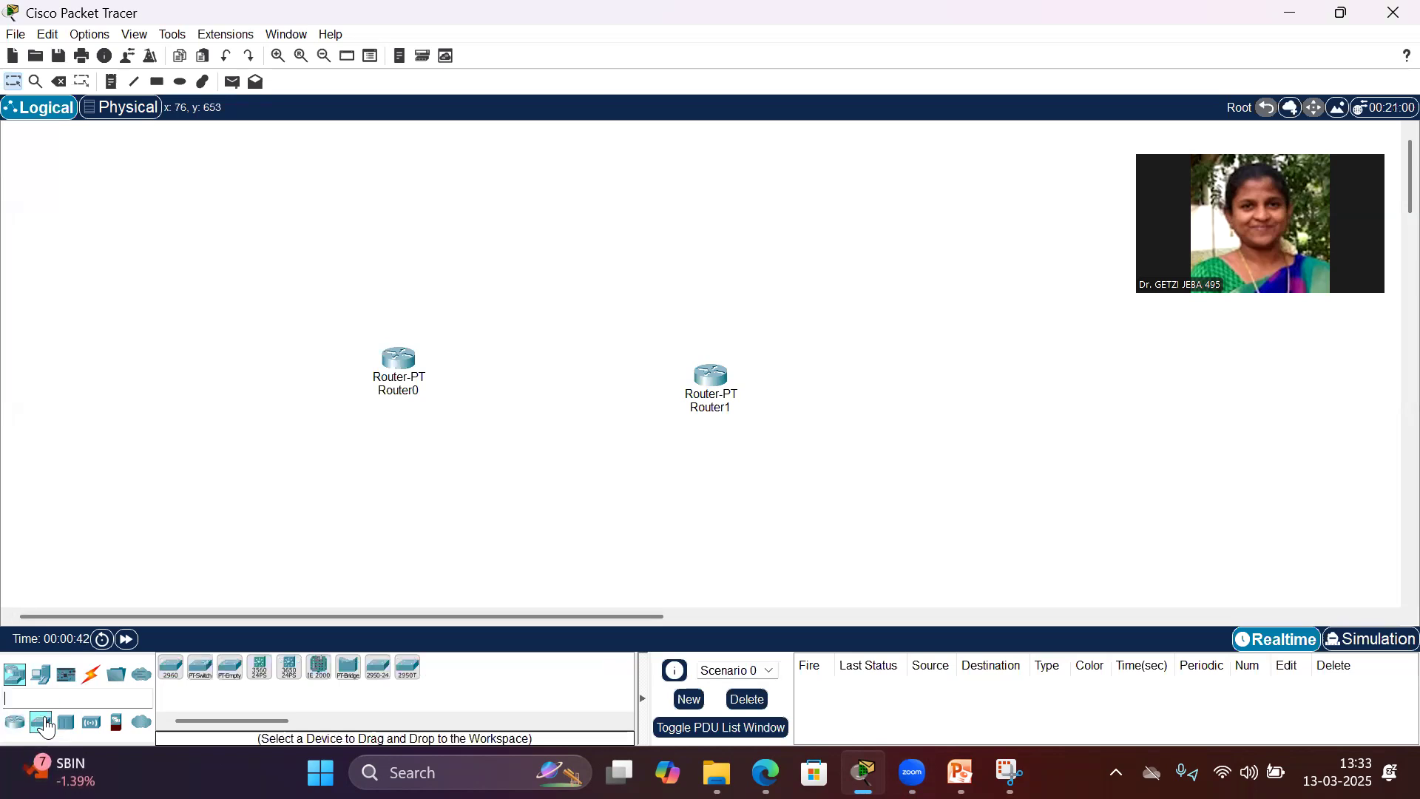
Step: Place two PT-Switch devices, one to the left of Router0 and one to the right of Router1
left_click(199, 667)
left_click(238, 392)
left_click(867, 405)
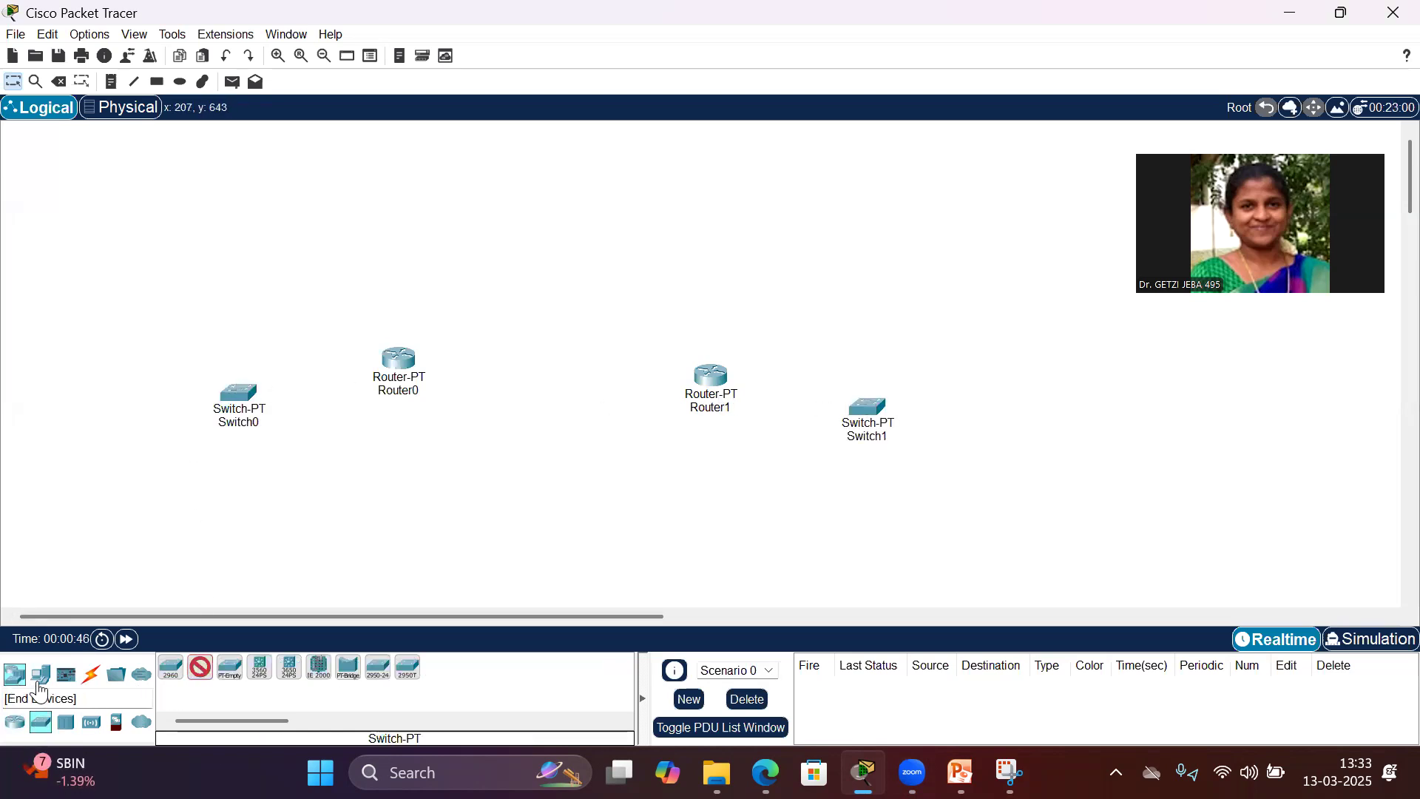
Step: Add two PCs around Switch0, two PCs around Switch1, and a server above Router1
left_click(41, 673)
left_click(171, 668)
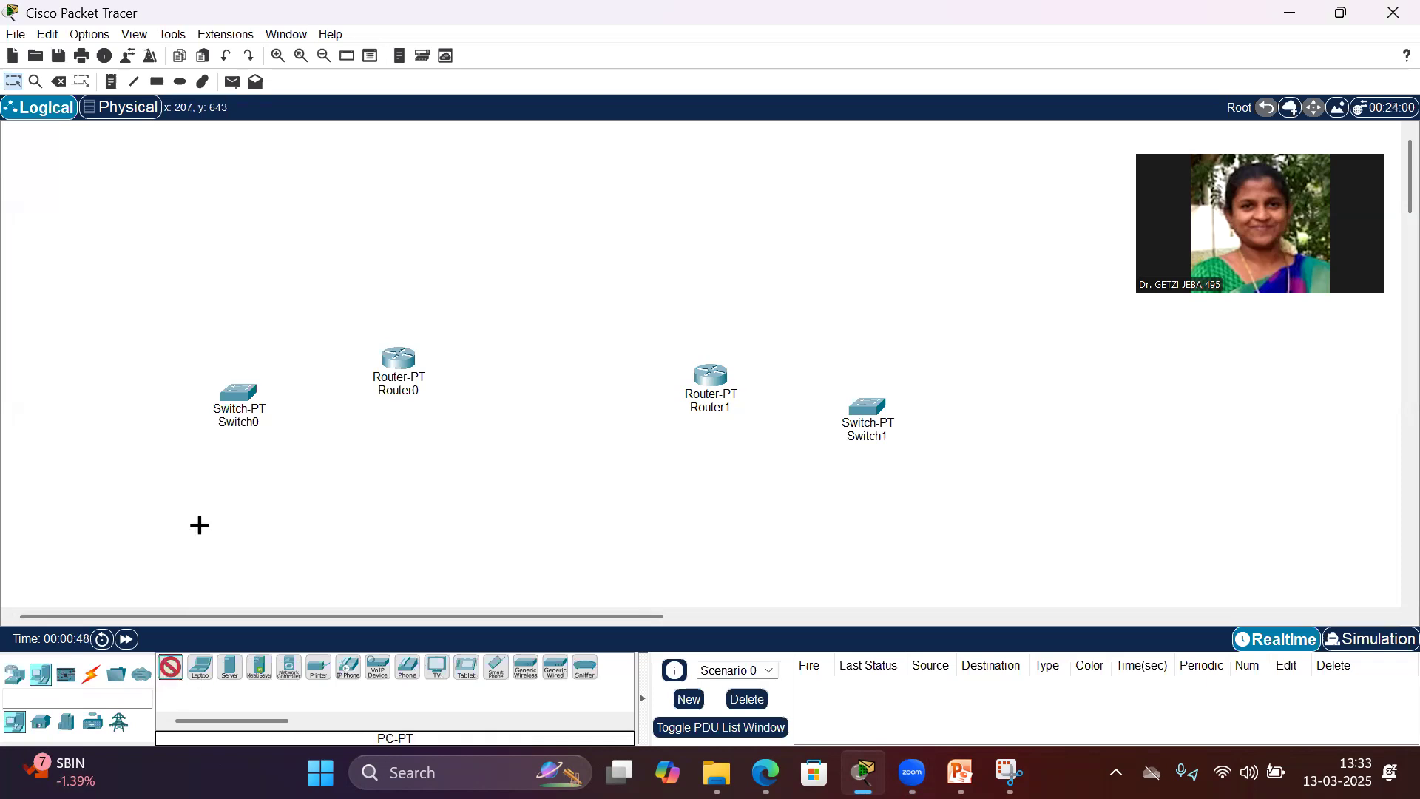
left_click(182, 277)
left_click(183, 489)
left_click(956, 272)
left_click(972, 505)
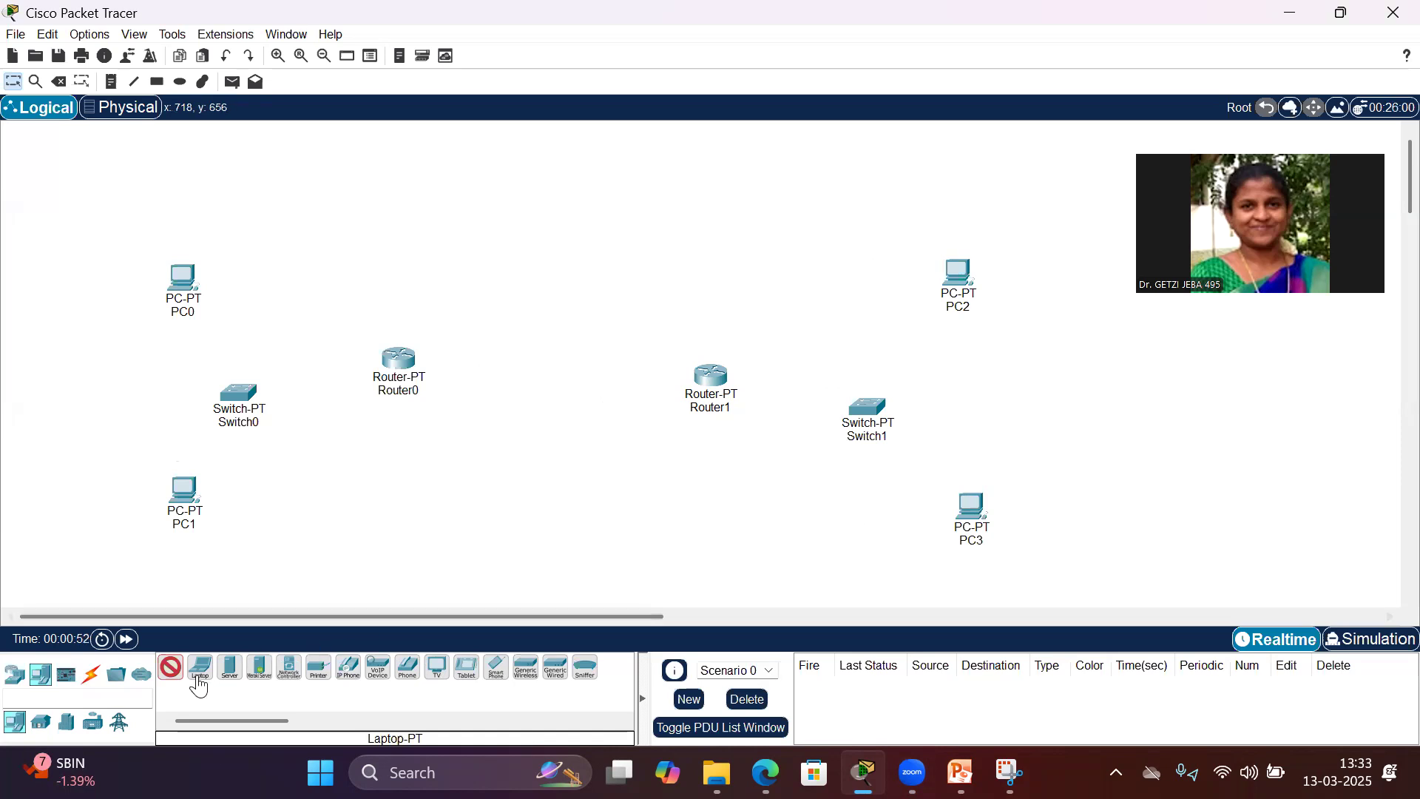
left_click(230, 668)
left_click(714, 235)
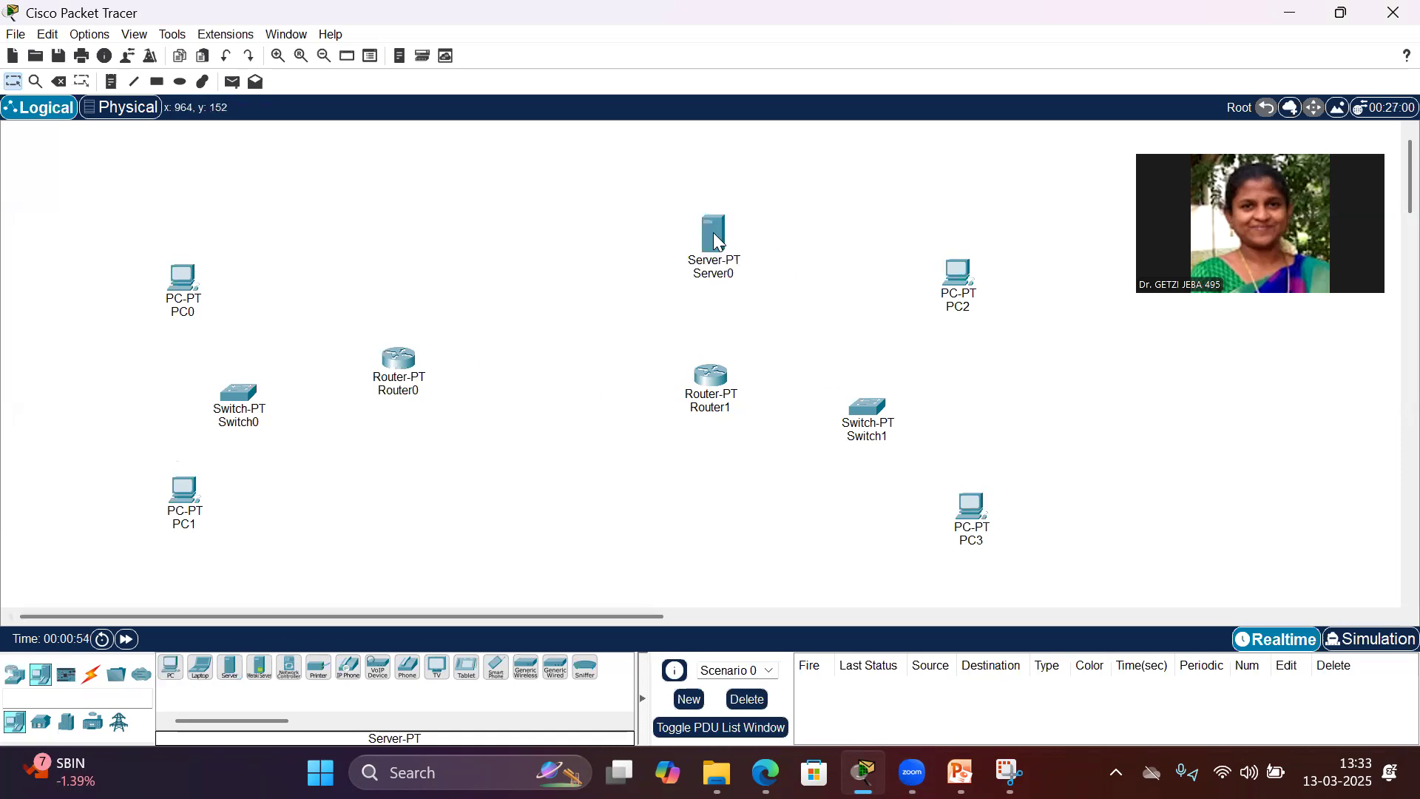
Step: Cable PC0 and PC1 to Switch0 and Switch0 to Router0 using the automatic connection type
left_click(91, 675)
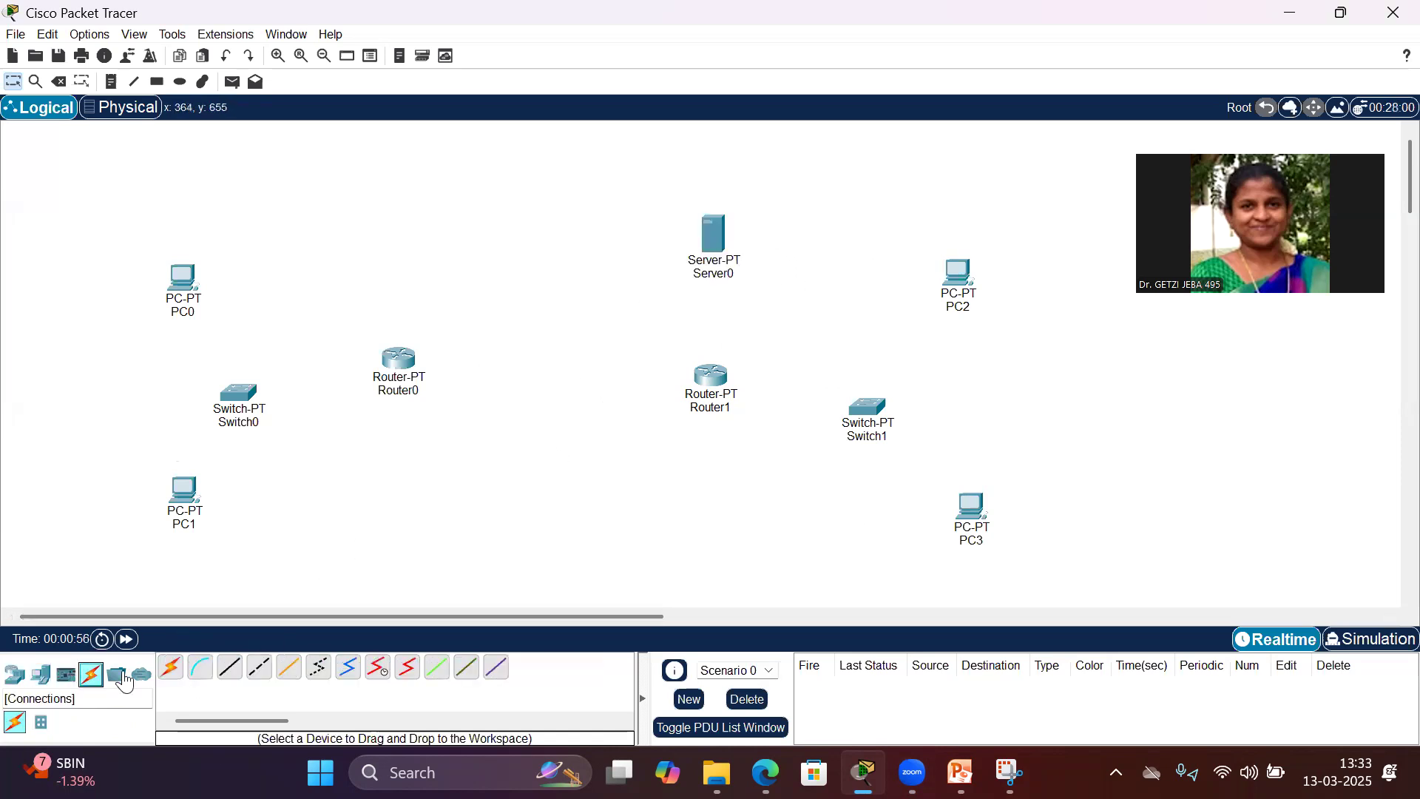
left_click(171, 667)
left_click(174, 293)
left_click(237, 392)
left_click(236, 396)
left_click(186, 485)
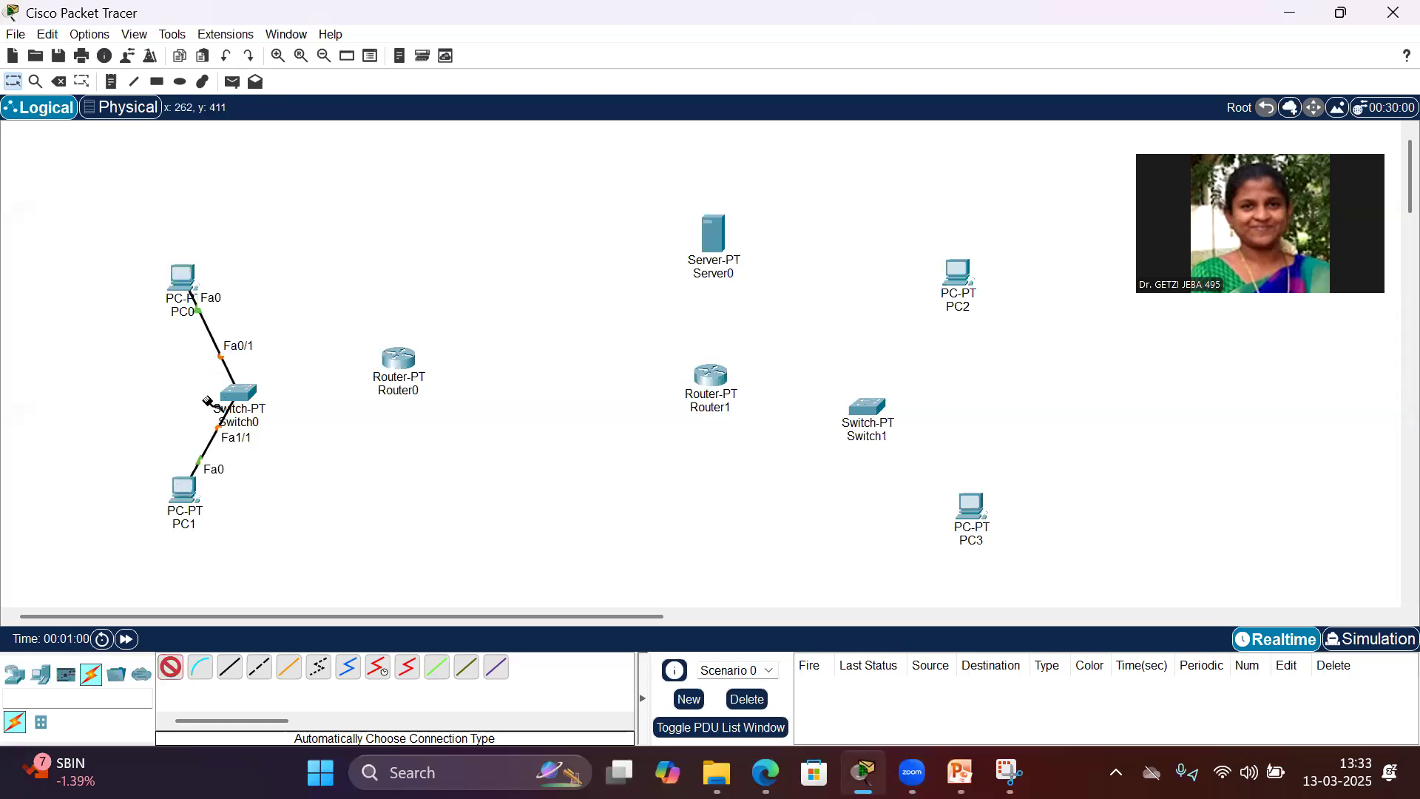
left_click(237, 392)
left_click(399, 358)
Step: Cable Router0 to Router1, Router1 to Switch1, and Switch1 to PC2 and PC3 with automatic connections
left_click(399, 358)
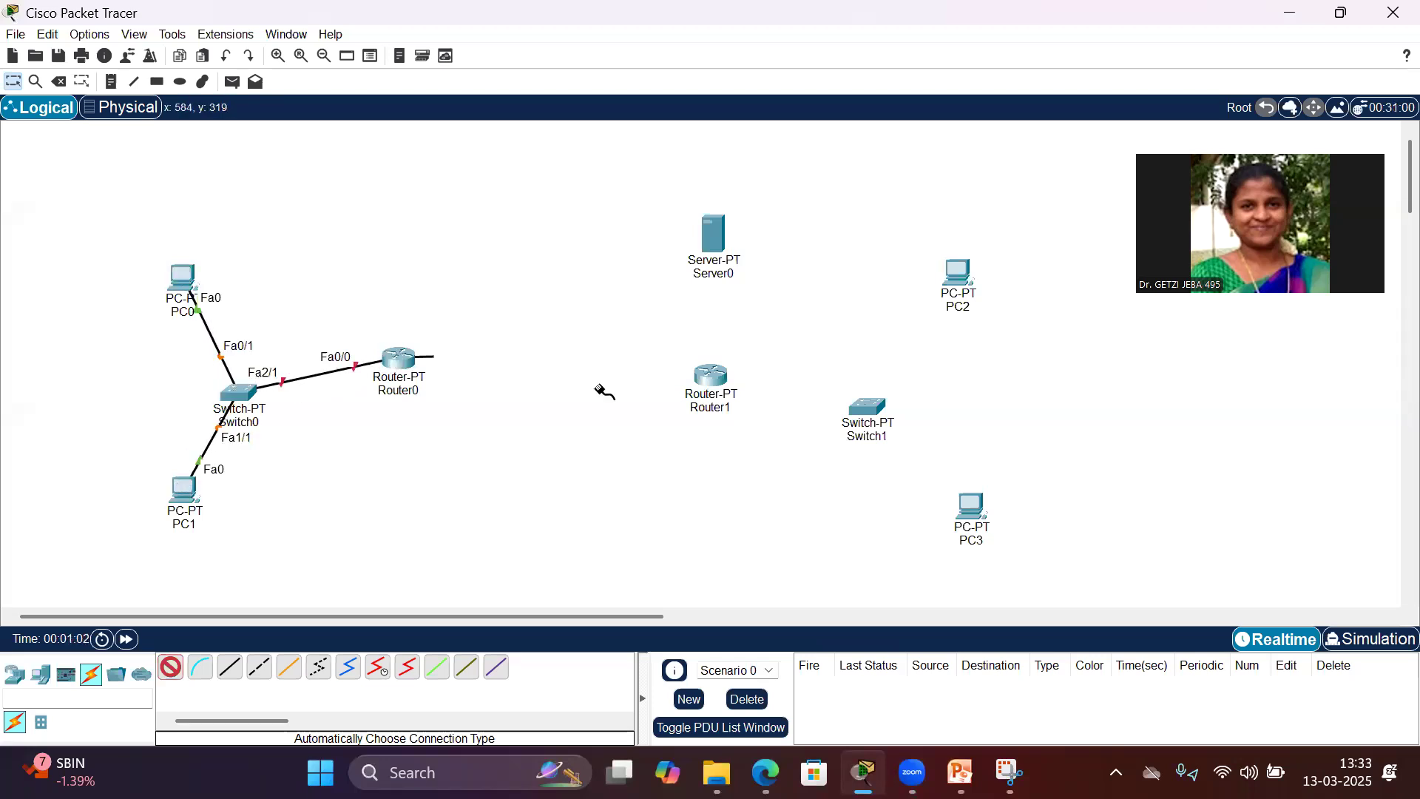
left_click(710, 376)
left_click(710, 376)
left_click(866, 403)
left_click(867, 406)
left_click(958, 276)
left_click(885, 416)
left_click(970, 507)
Step: Cable Server0 to Router1 and shift Router0 slightly down to level it with Router1
left_click(713, 235)
left_click(711, 375)
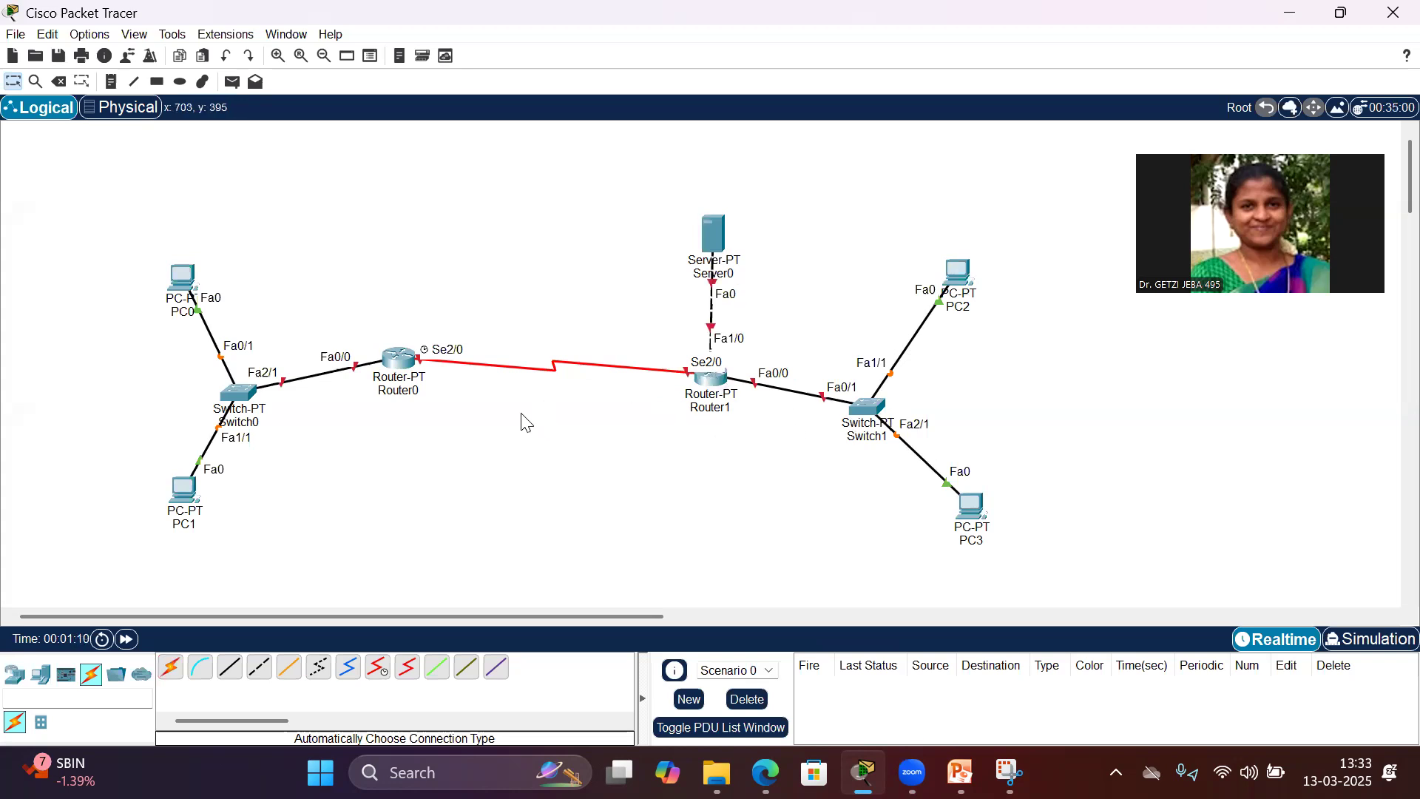
left_click_drag(414, 360, 423, 383)
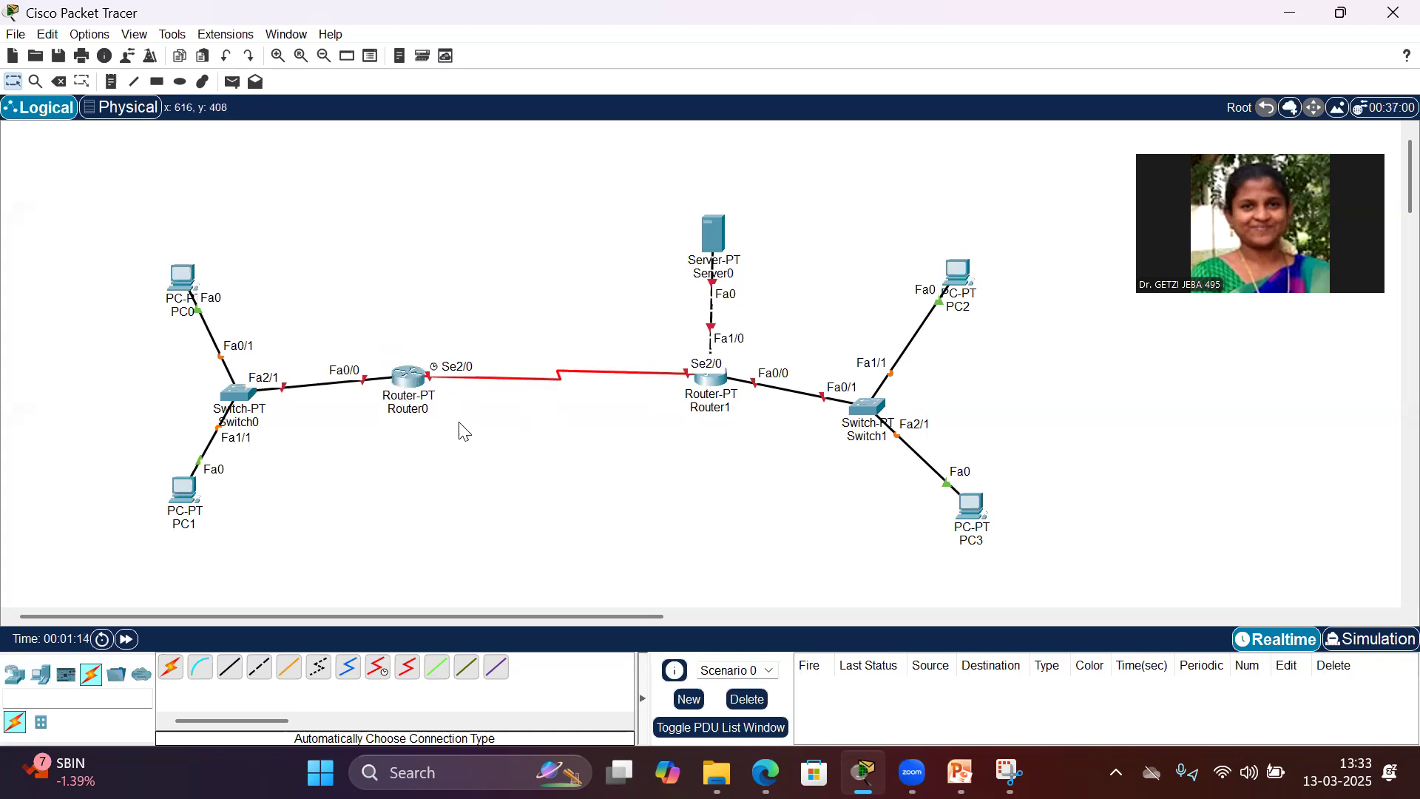
Step: Draw an unfilled rectangle around PC0, PC1 and Switch0, with its right edge reaching Router0
left_click(111, 82)
left_click(157, 81)
left_click_drag(75, 214, 391, 545)
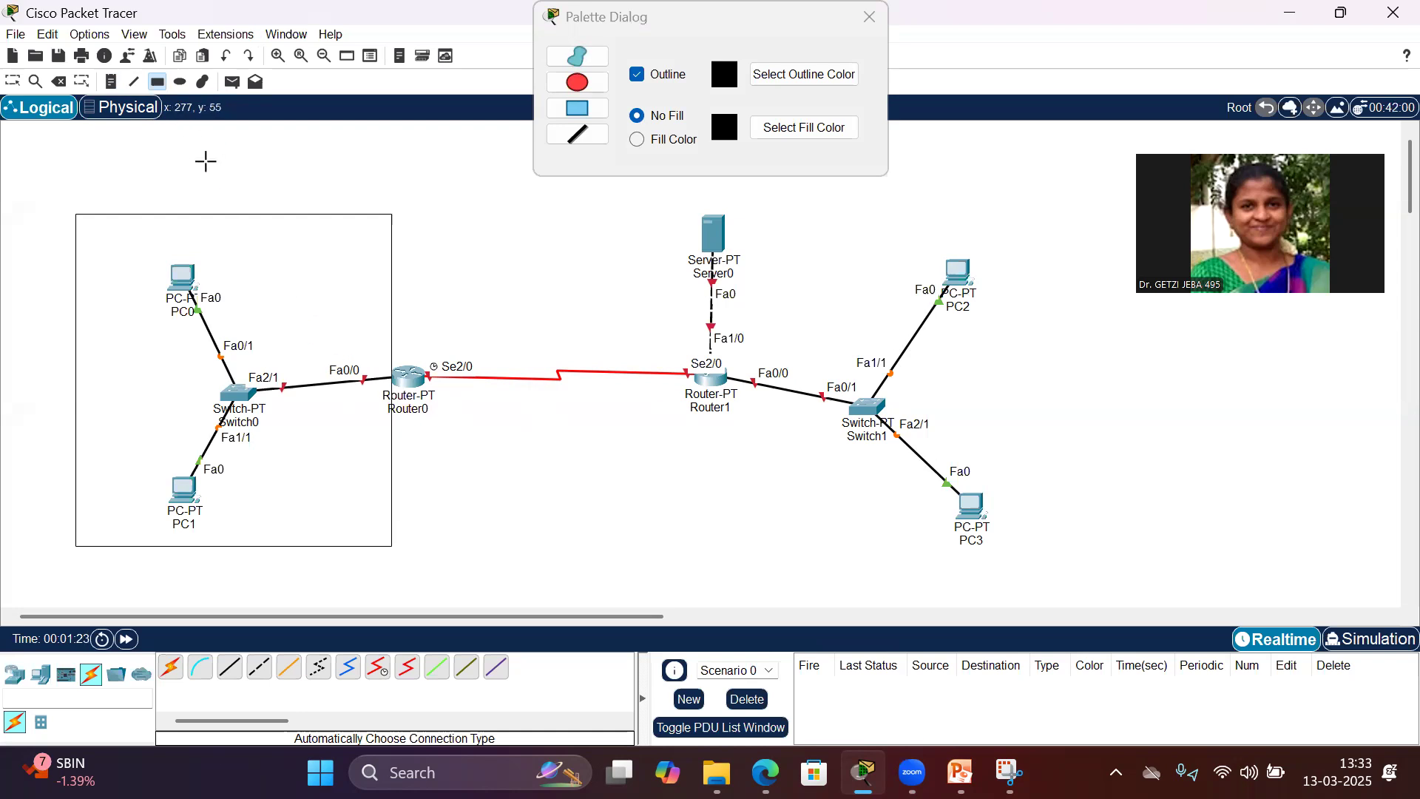
Step: Start a note inside the Switch0 network's rectangle with the line "private IP : 192.168.1.0/24"
left_click(111, 82)
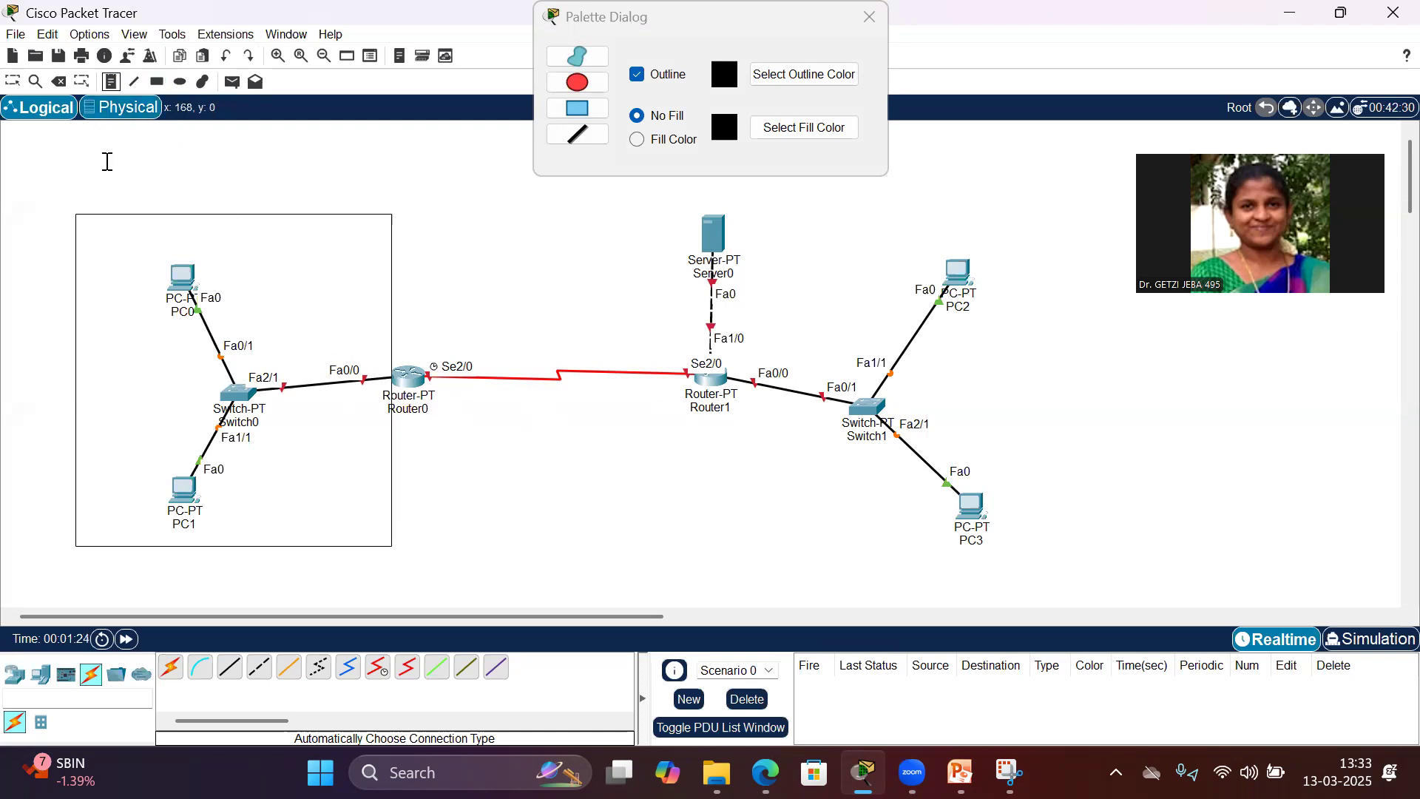
left_click(111, 224)
type("pc")
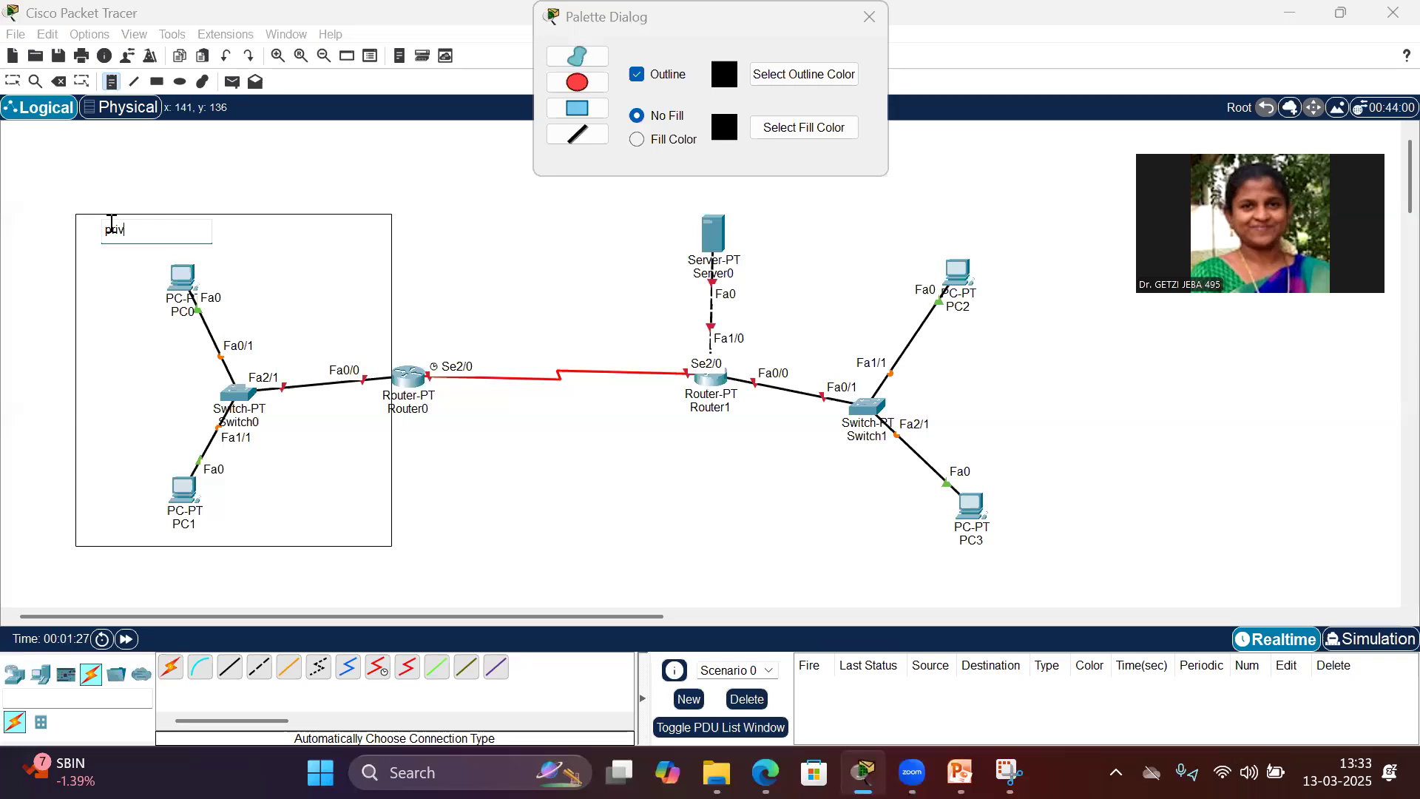
type("ivate IP : 192.168.1.0")
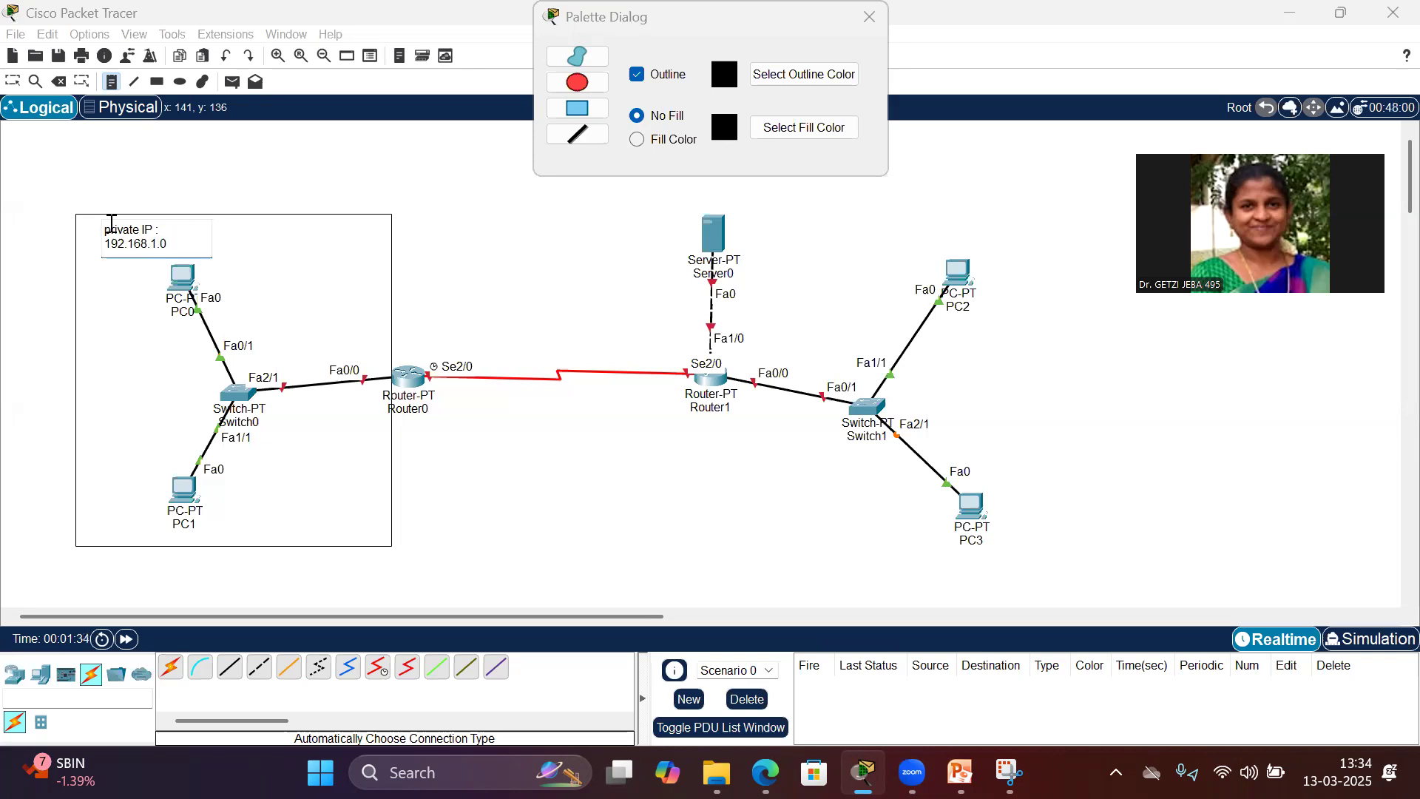
type("/24")
key("Return")
Step: Add "Public IP: 100.0.0.1" and "100.0.0.2" to the note and move it across the rectangle's left edge beside PC0
type("Public IP")
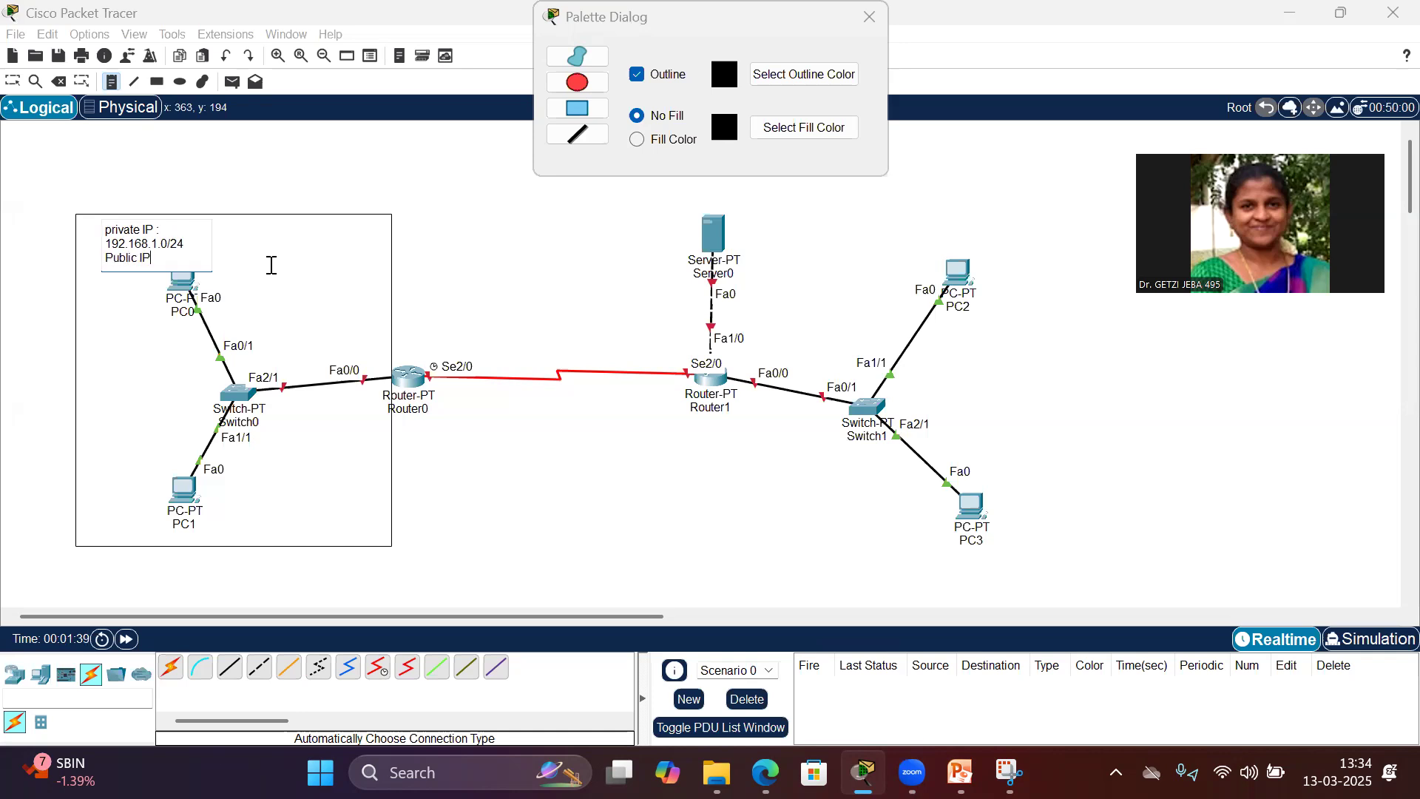
type(": 100.0.0.0/24")
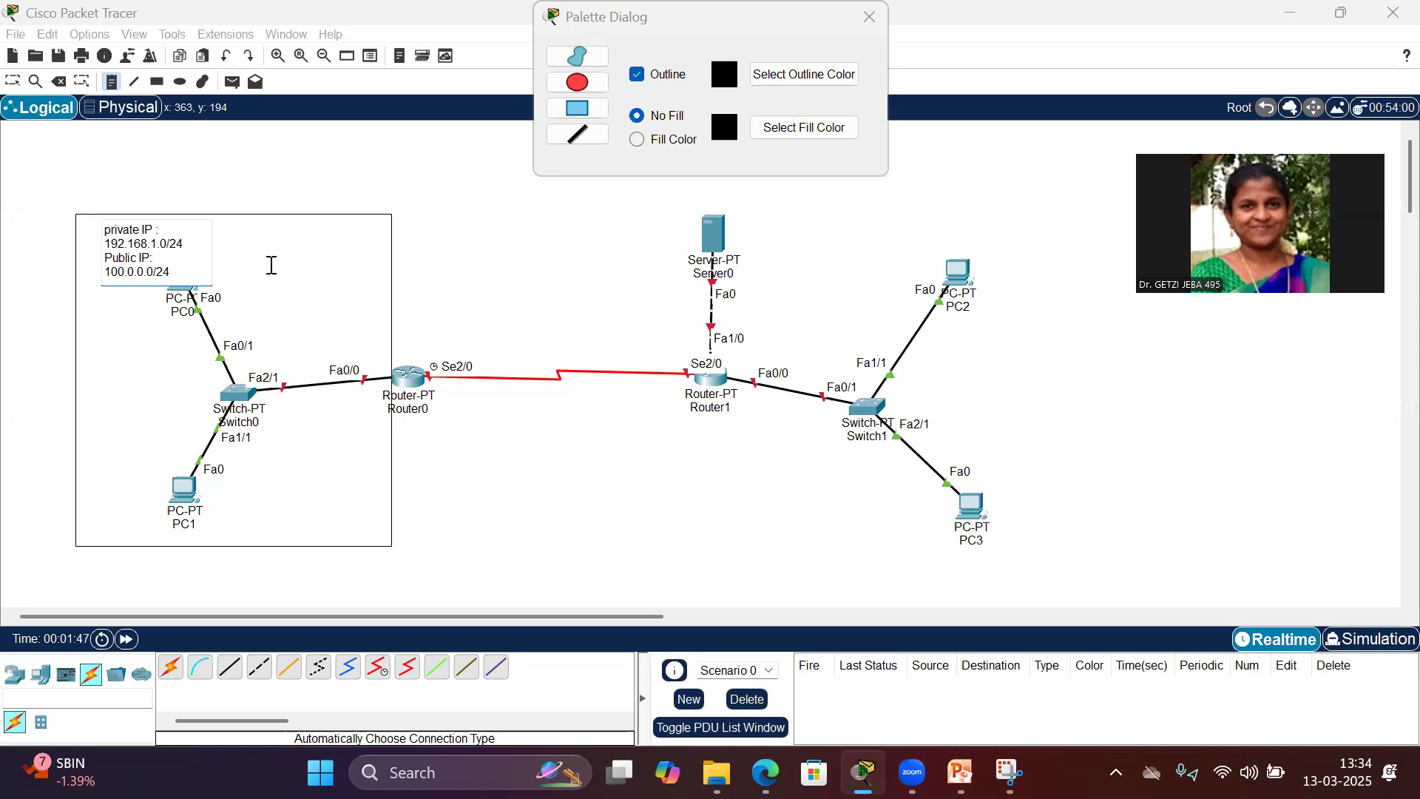
key("BackSpace")
key("BackSpace")
key("Return")
type("100")
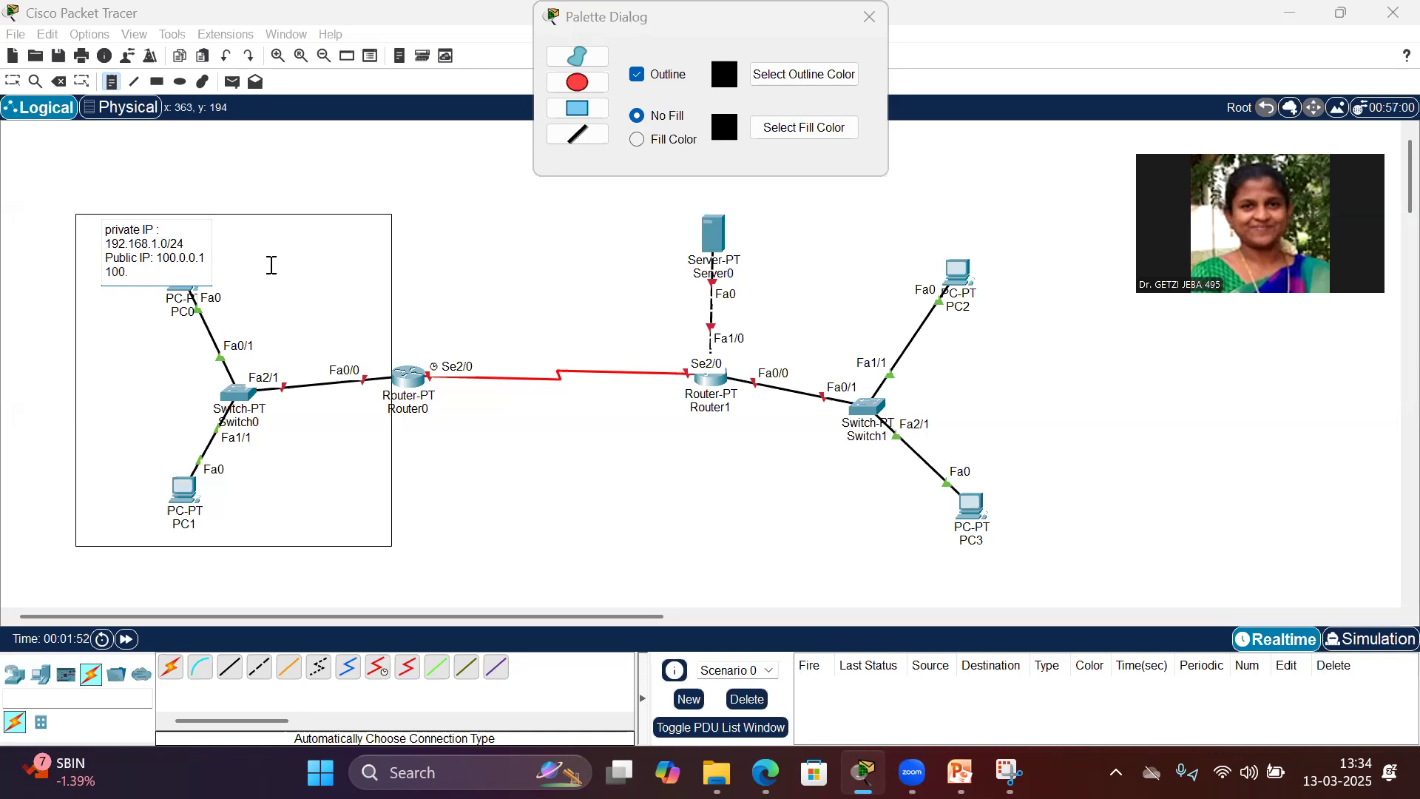
type(".0.0.2")
key("Escape")
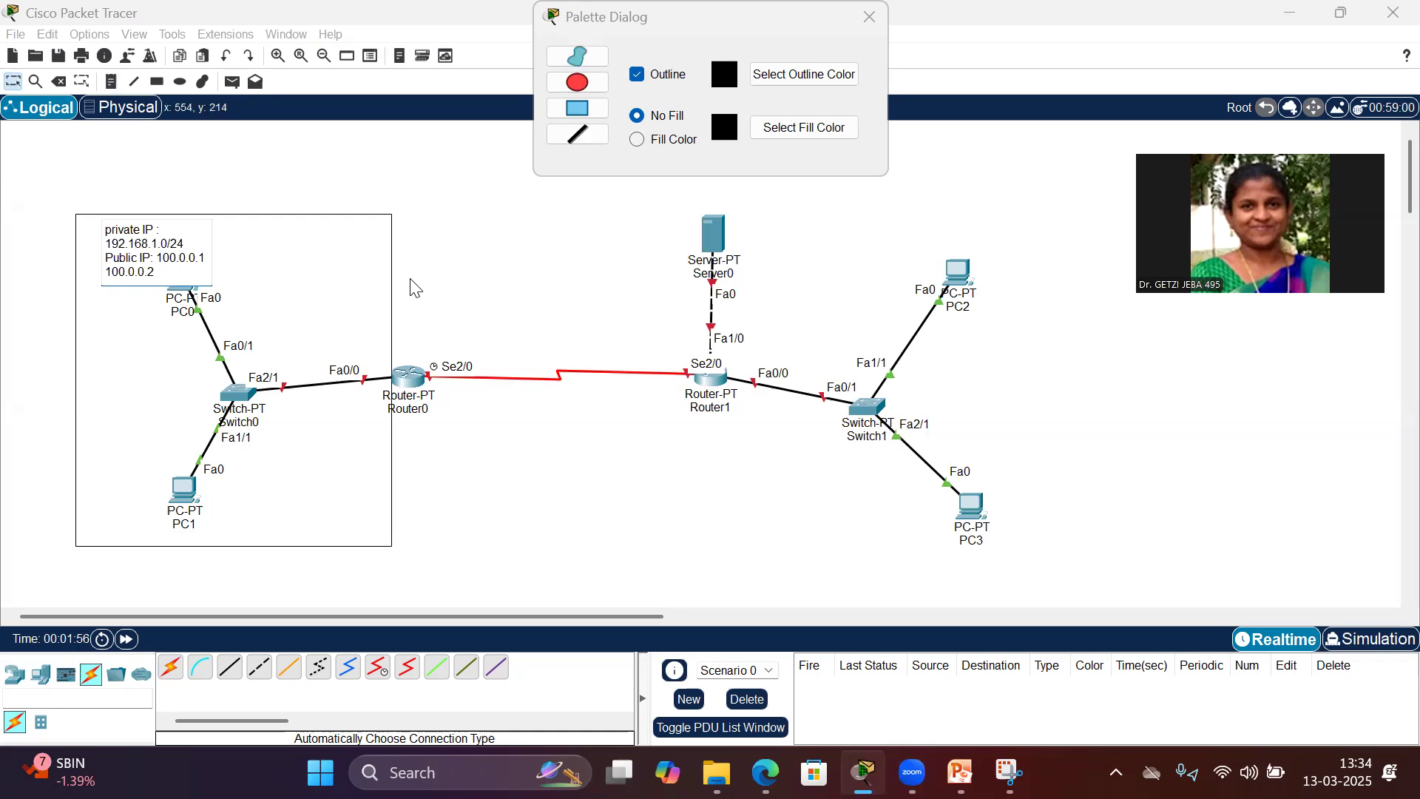
left_click_drag(175, 249, 80, 257)
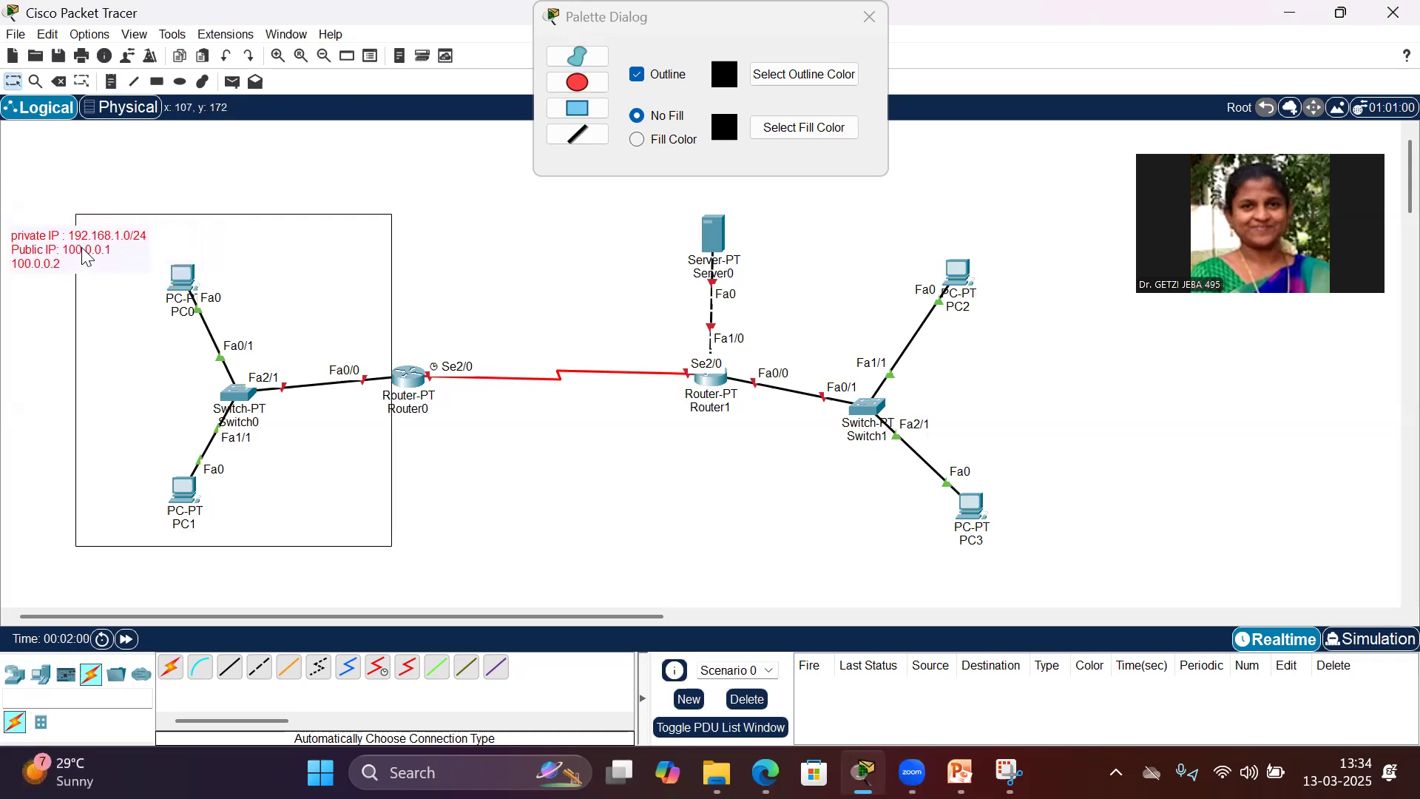
Step: Draw a rectangle around Switch1, PC2 and PC3 and start a note beside it reading "private : 192.168.1.0/24"
left_click(156, 82)
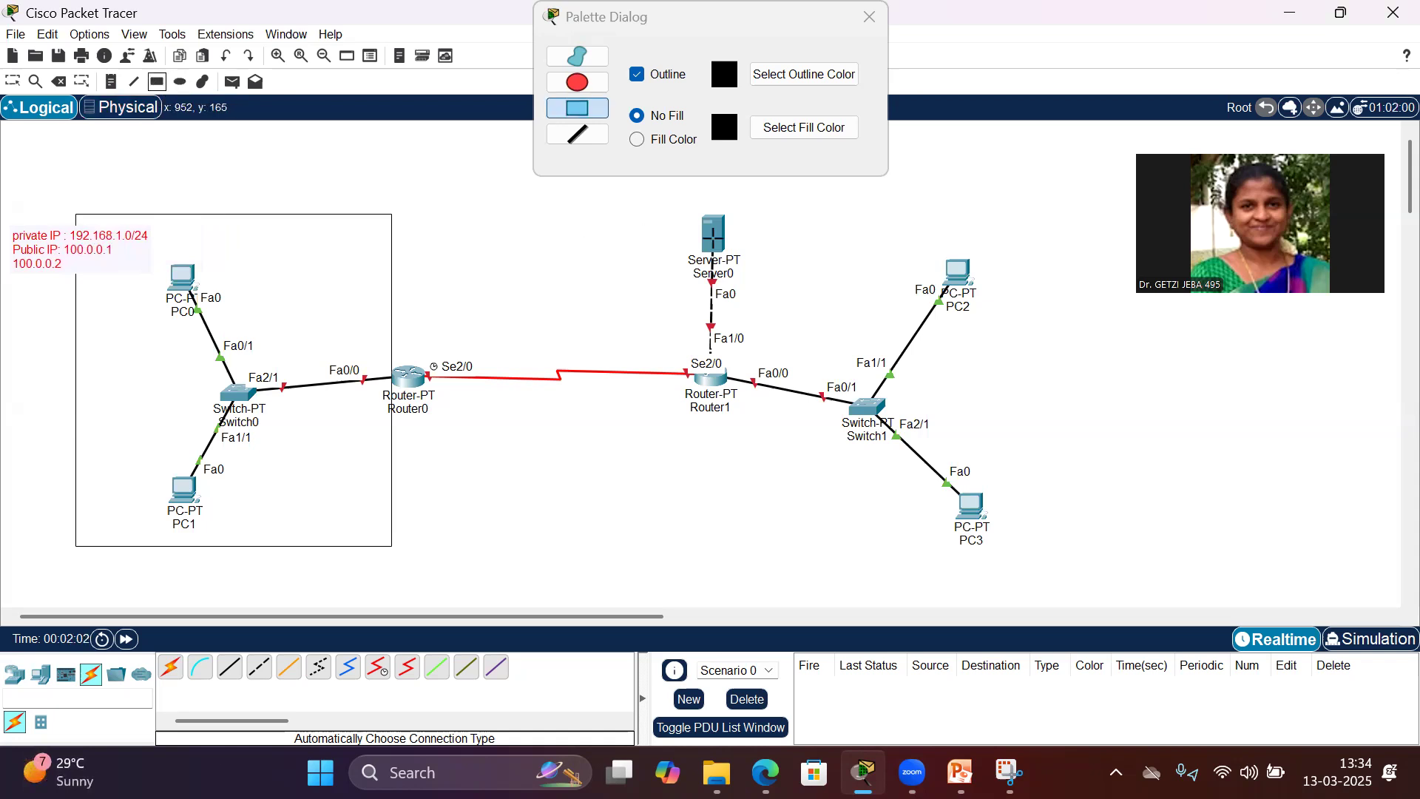
left_click_drag(757, 233, 1043, 565)
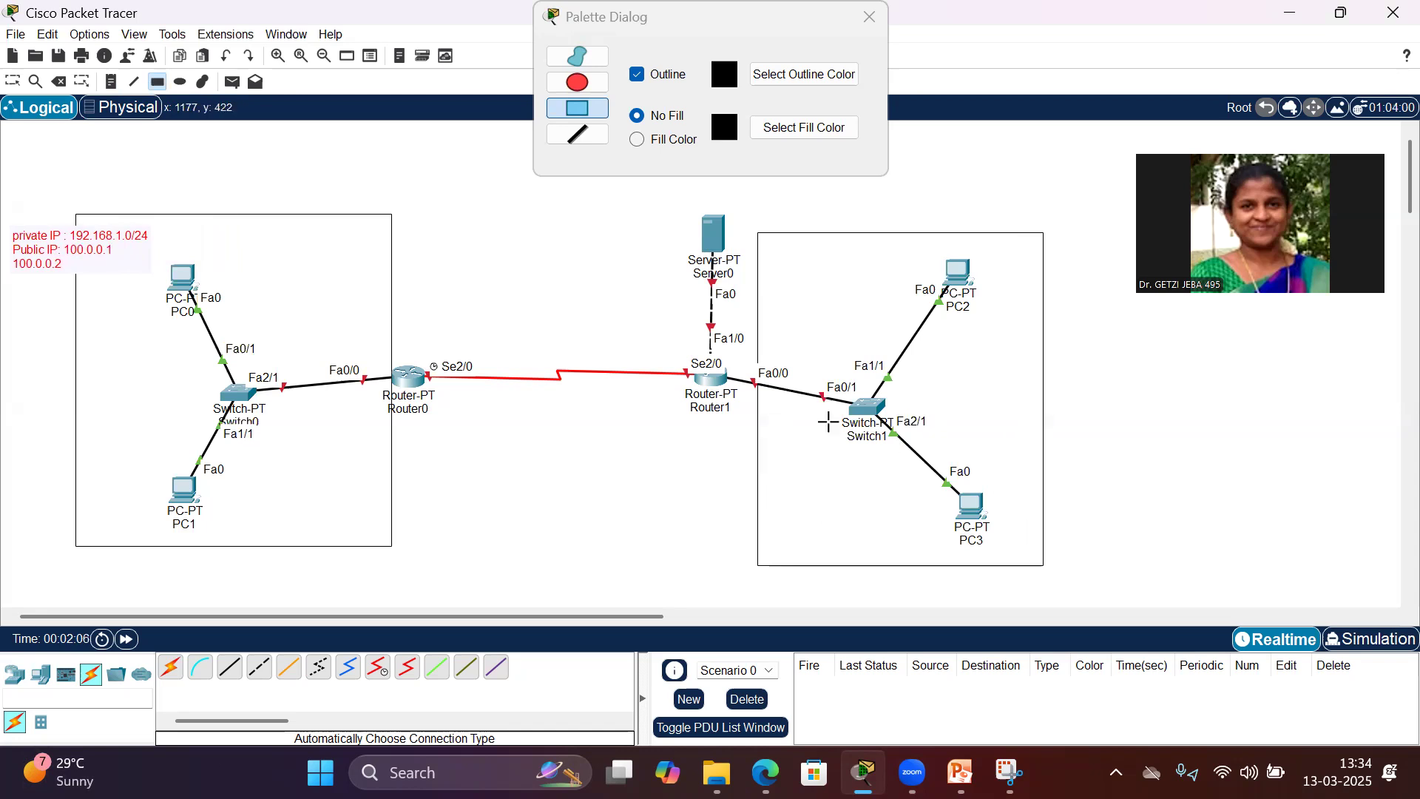
left_click(112, 82)
left_click(1010, 361)
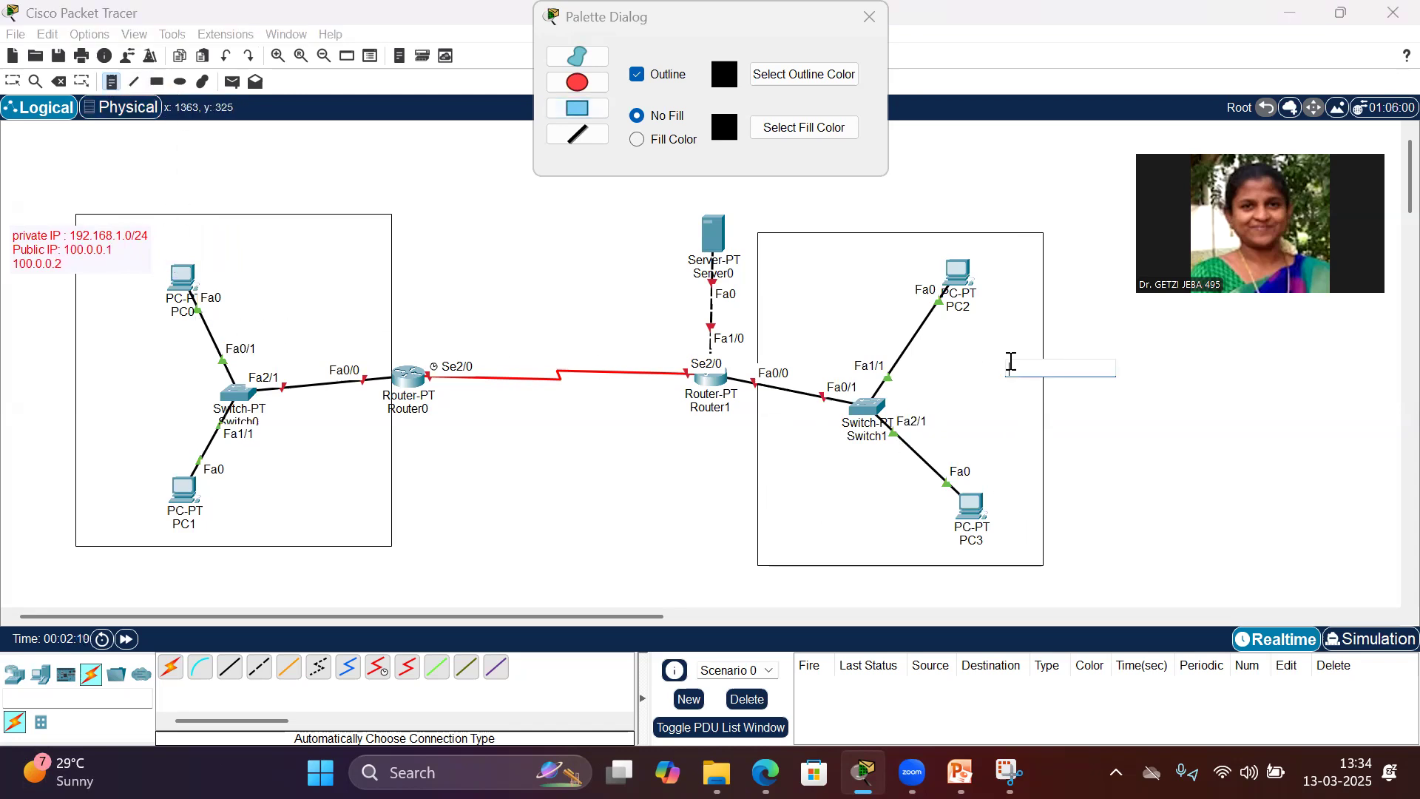
type("priva")
type("te : 192")
type(".168")
type(".1.0/2")
type("4")
key("Return")
Step: Add "public : 50.0.0.1" and "50.0.0.2" to the Switch1 network's note and move it down near PC3
type("pub")
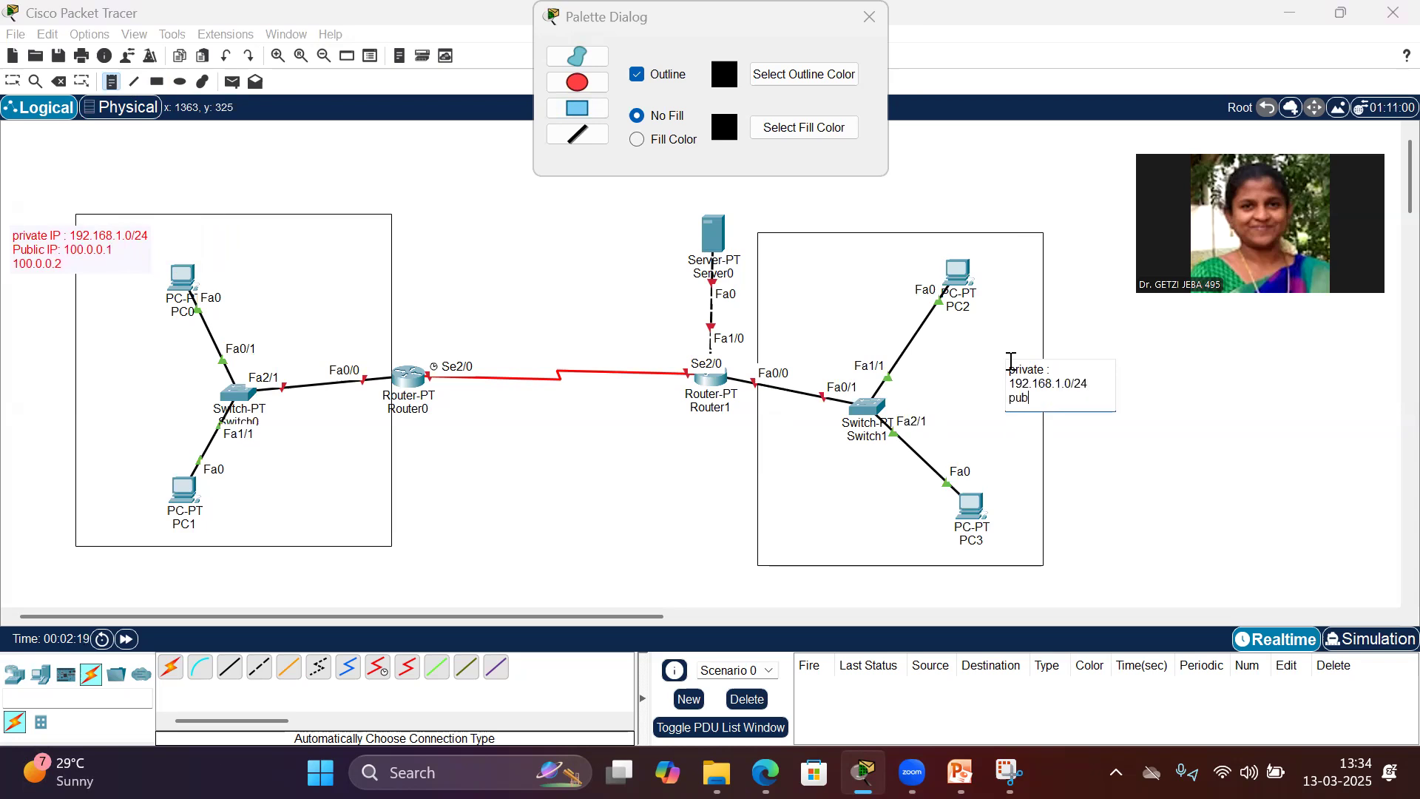
type("lic i")
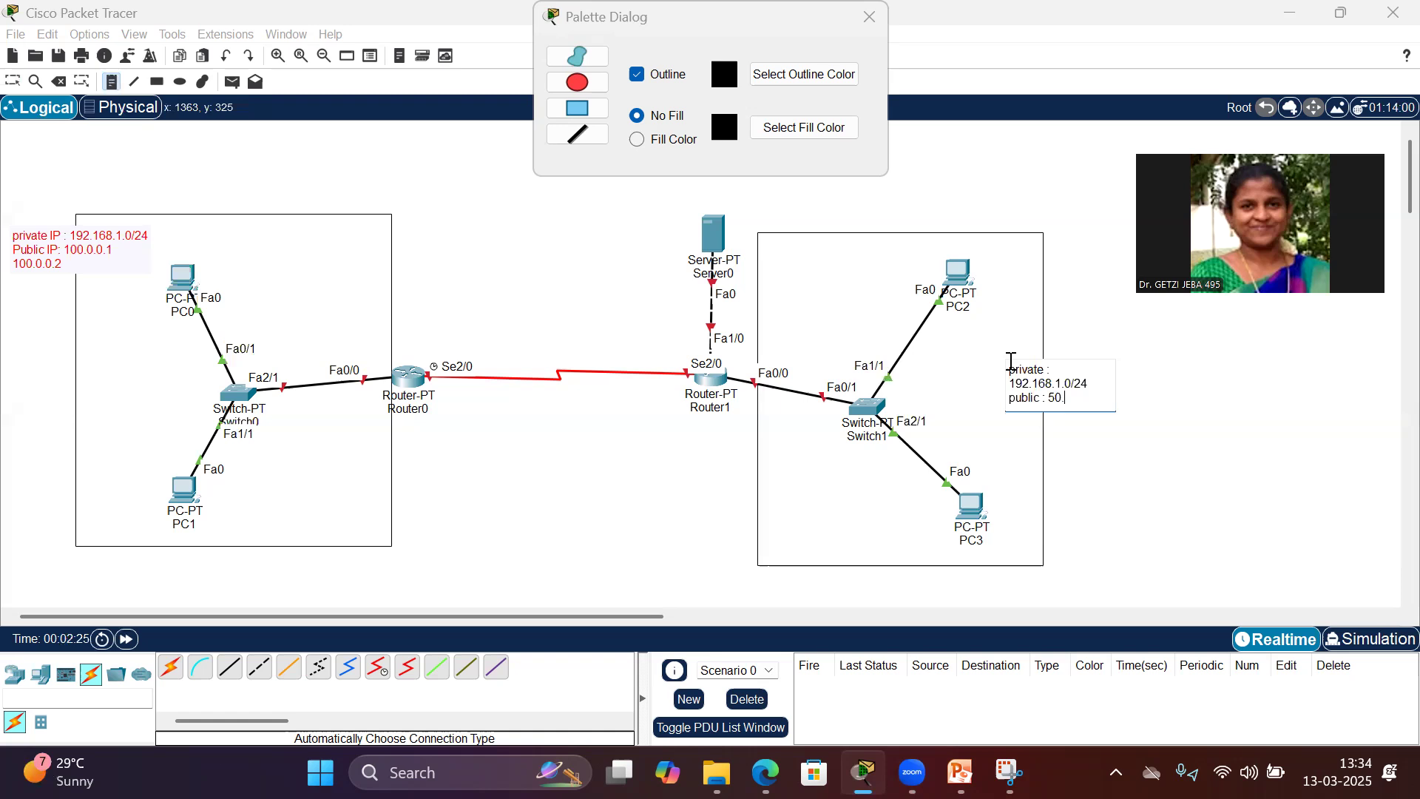
key("Return")
type("50.0.0.2")
key("Escape")
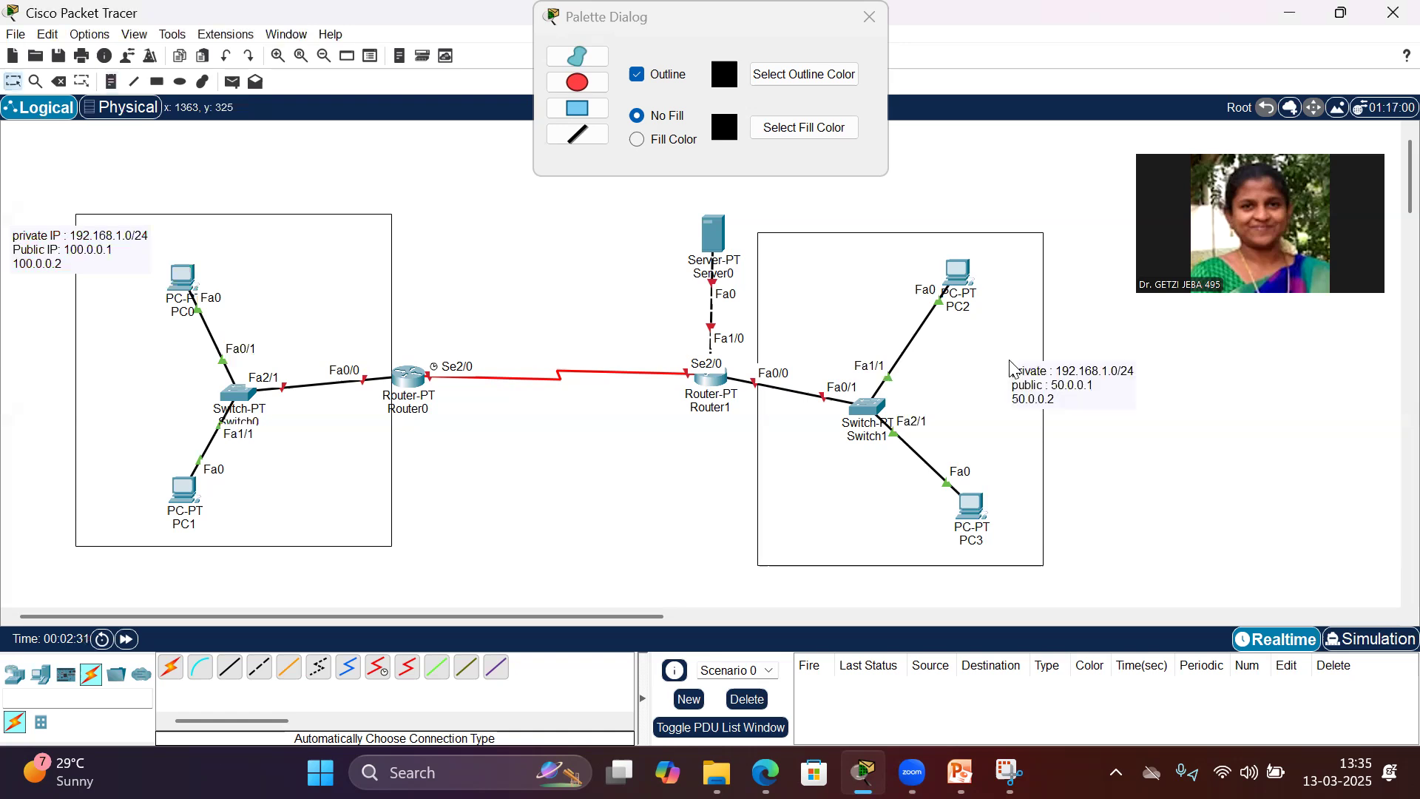
left_click_drag(1059, 389, 1077, 436)
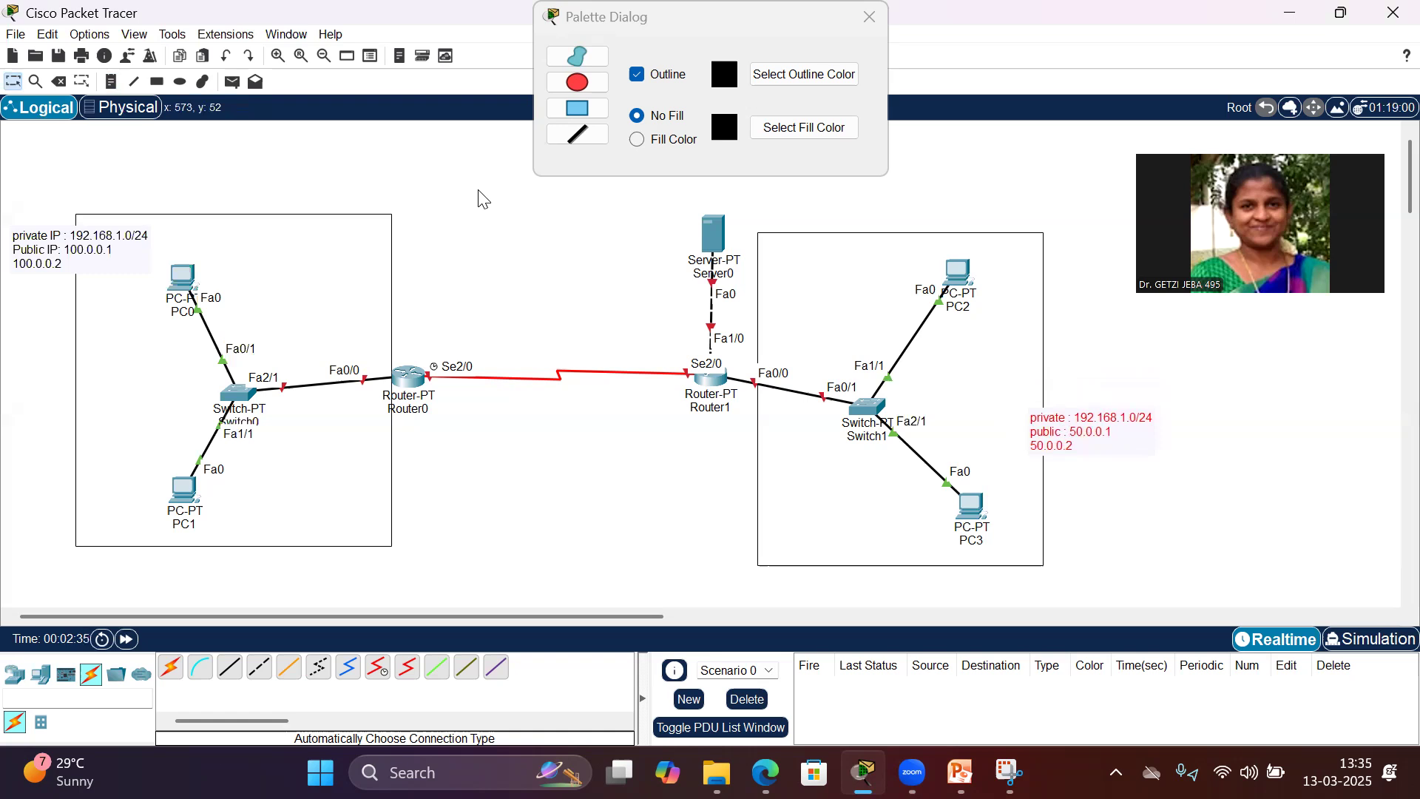
Step: Draw a rectangle around Server0 and its link above Router1
left_click(155, 86)
left_click_drag(655, 205, 748, 350)
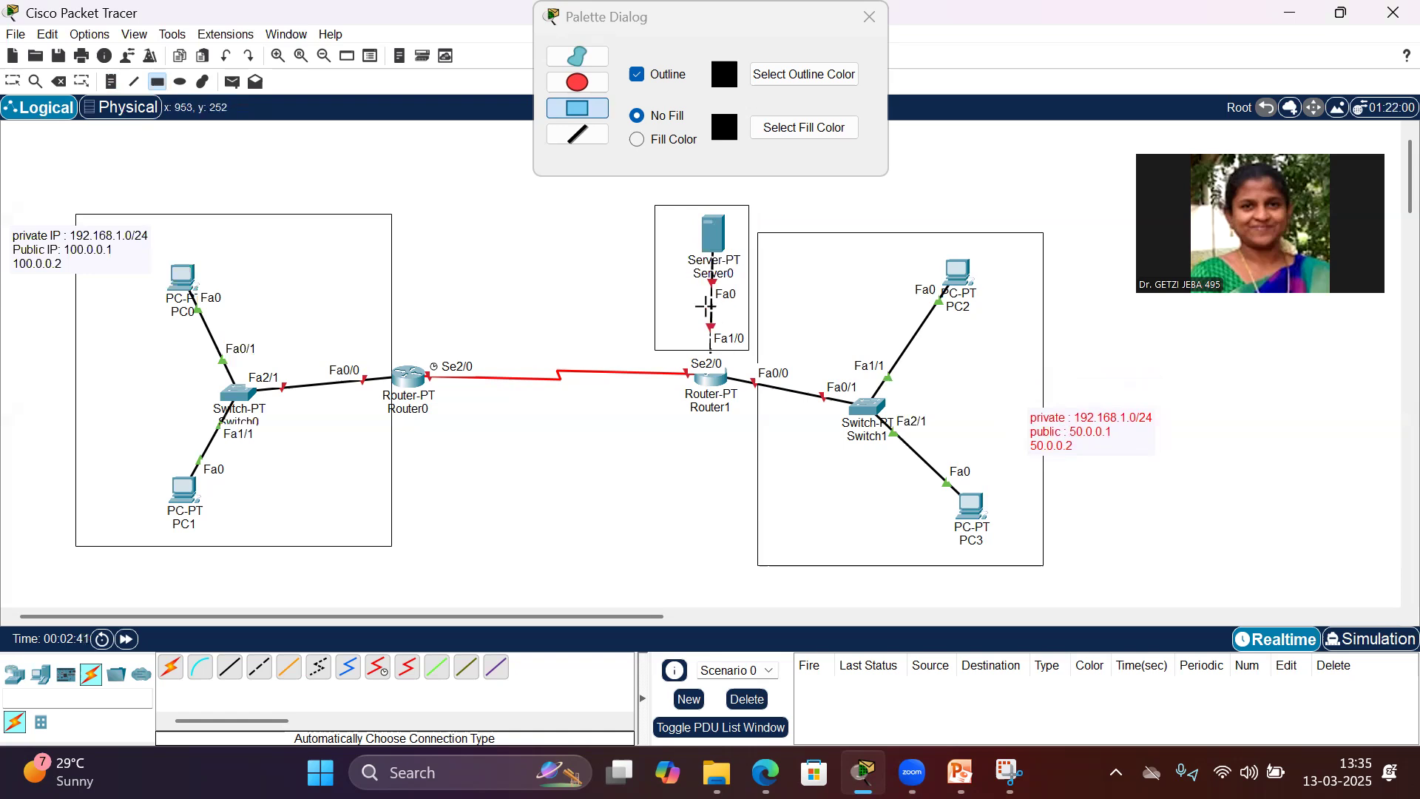
key("Escape")
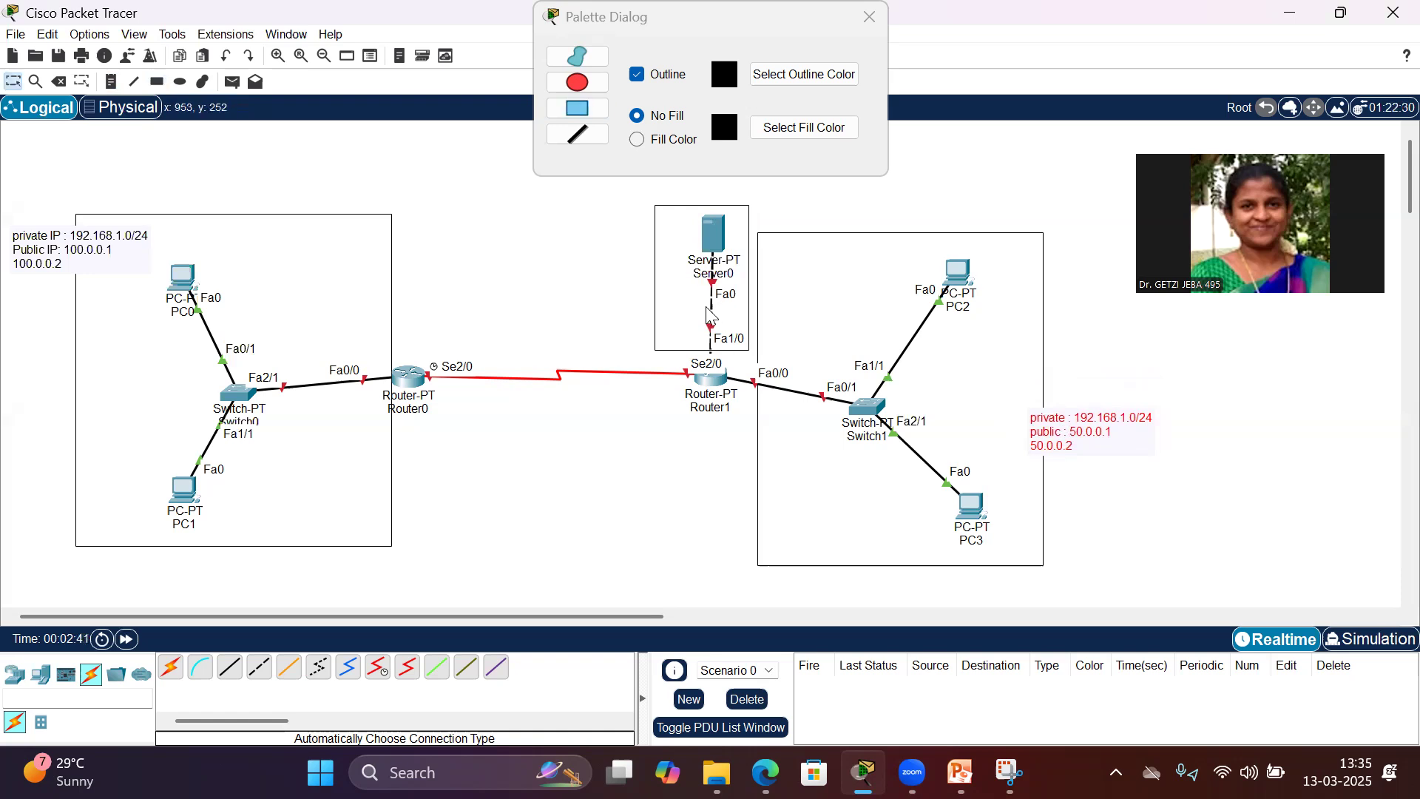
Step: Label the server network with the note "90.0.0.2/24", place it just left of Server0, and close the drawing palette
left_click(113, 83)
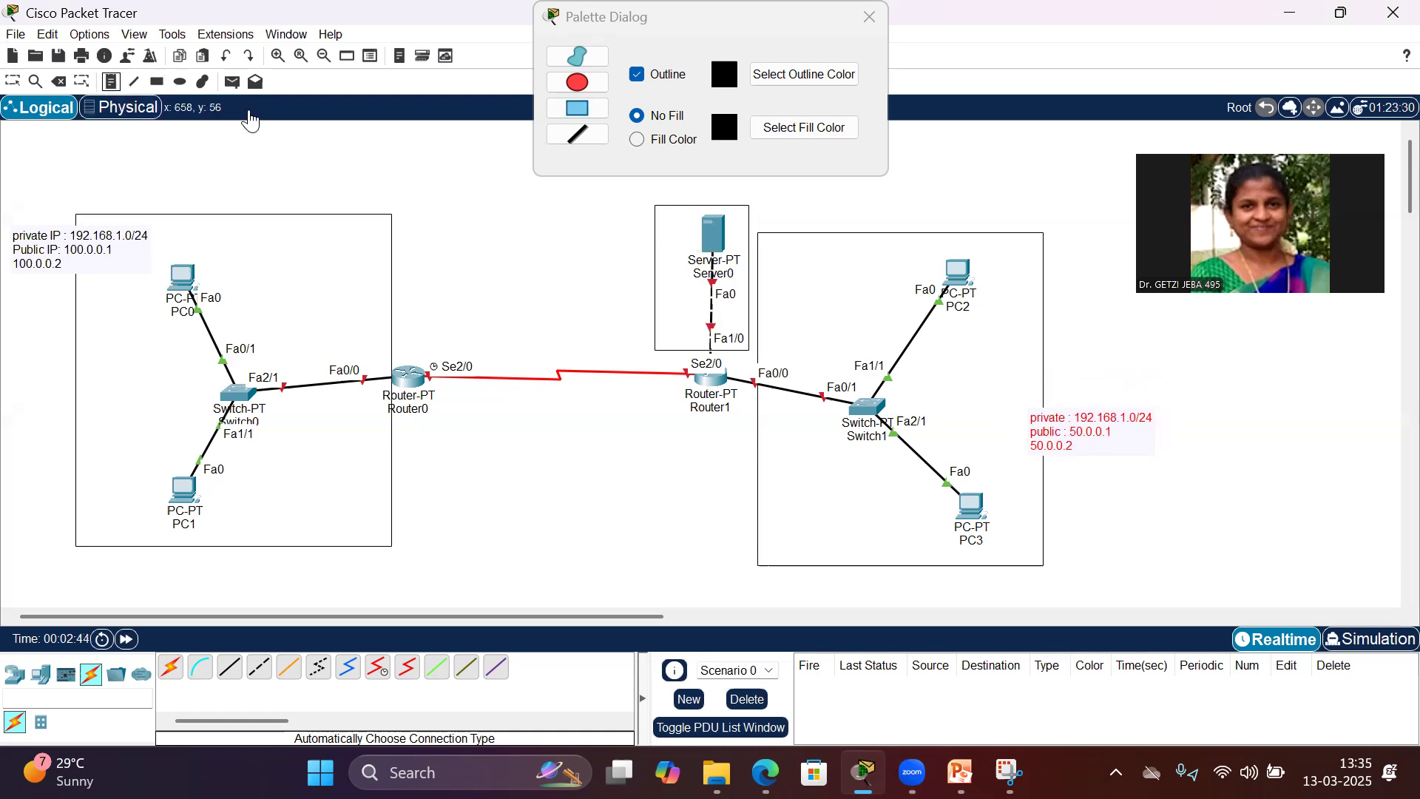
left_click(605, 215)
type("90.0.0.2")
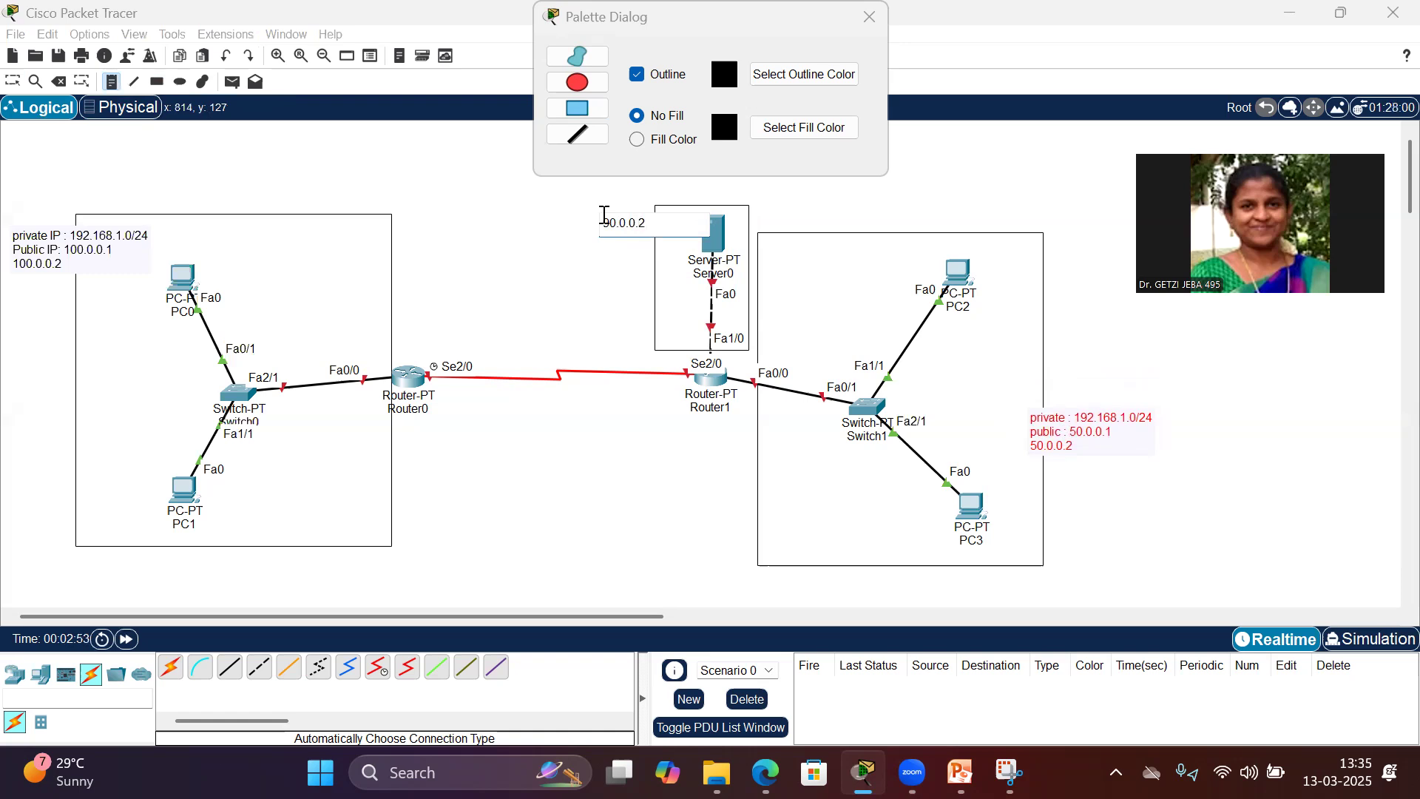
type("/24")
key("Escape")
left_click_drag(623, 226, 645, 221)
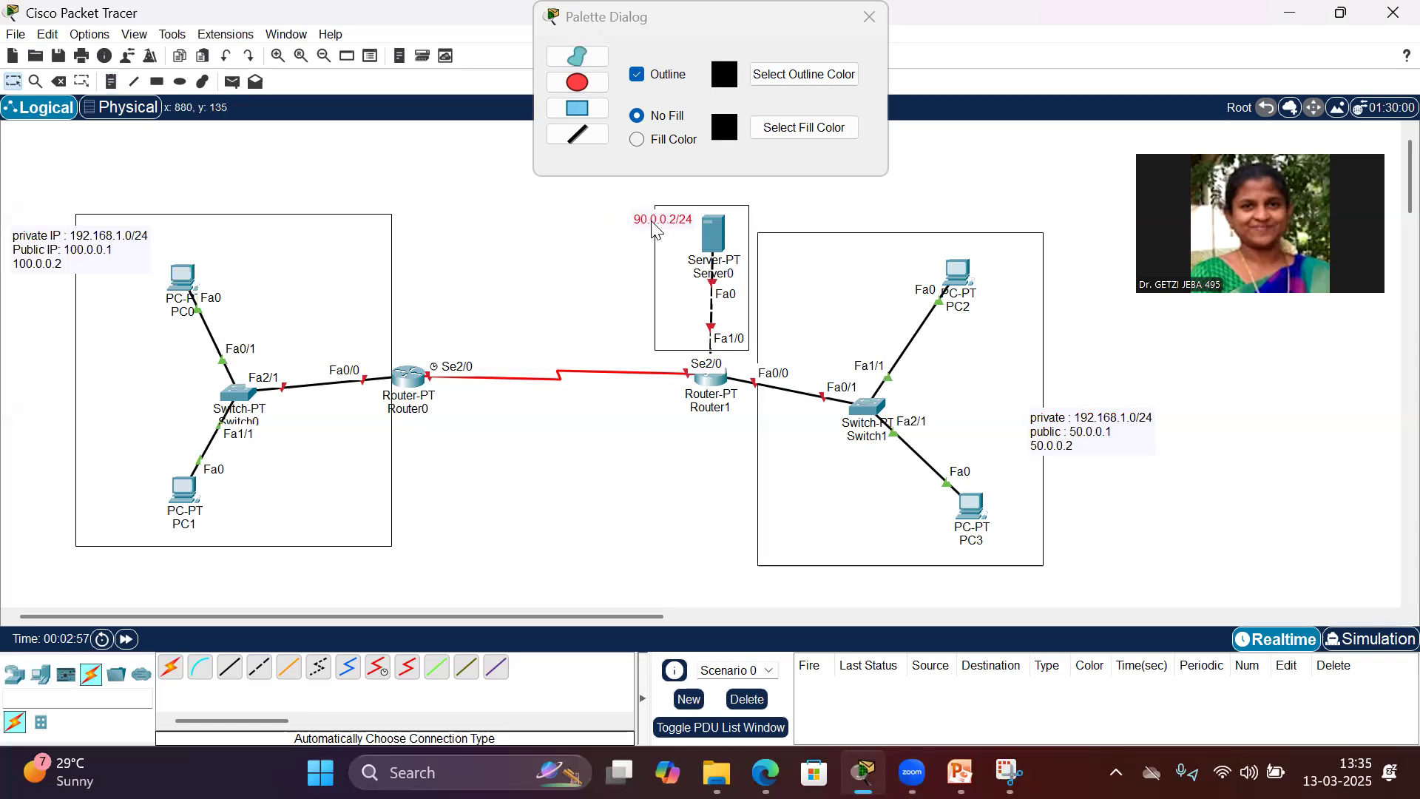
left_click(862, 170)
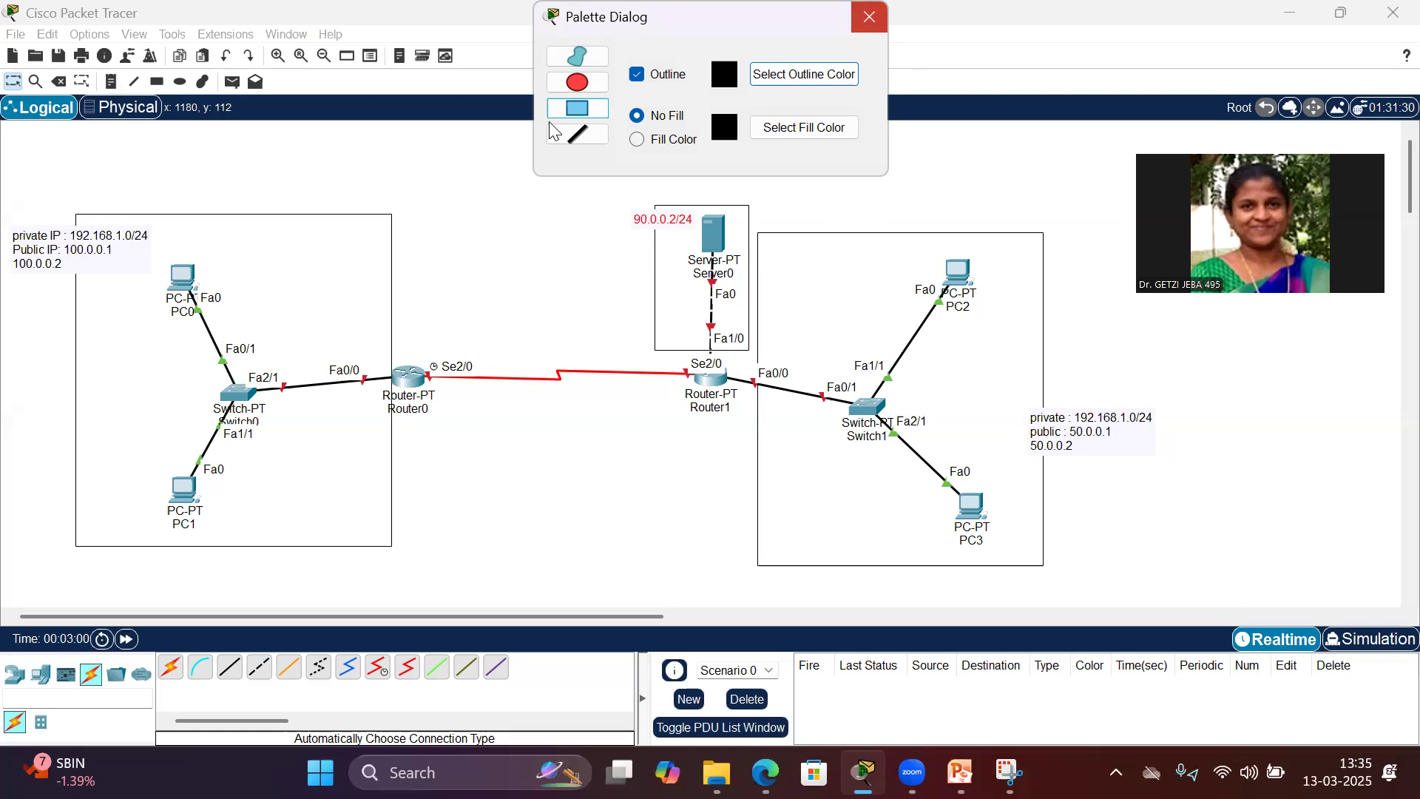
Step: Configure PC0 with static IP 192.168.1.2, subnet mask 255.255.255.0 and default gateway 192.168.1.1
left_click(183, 278)
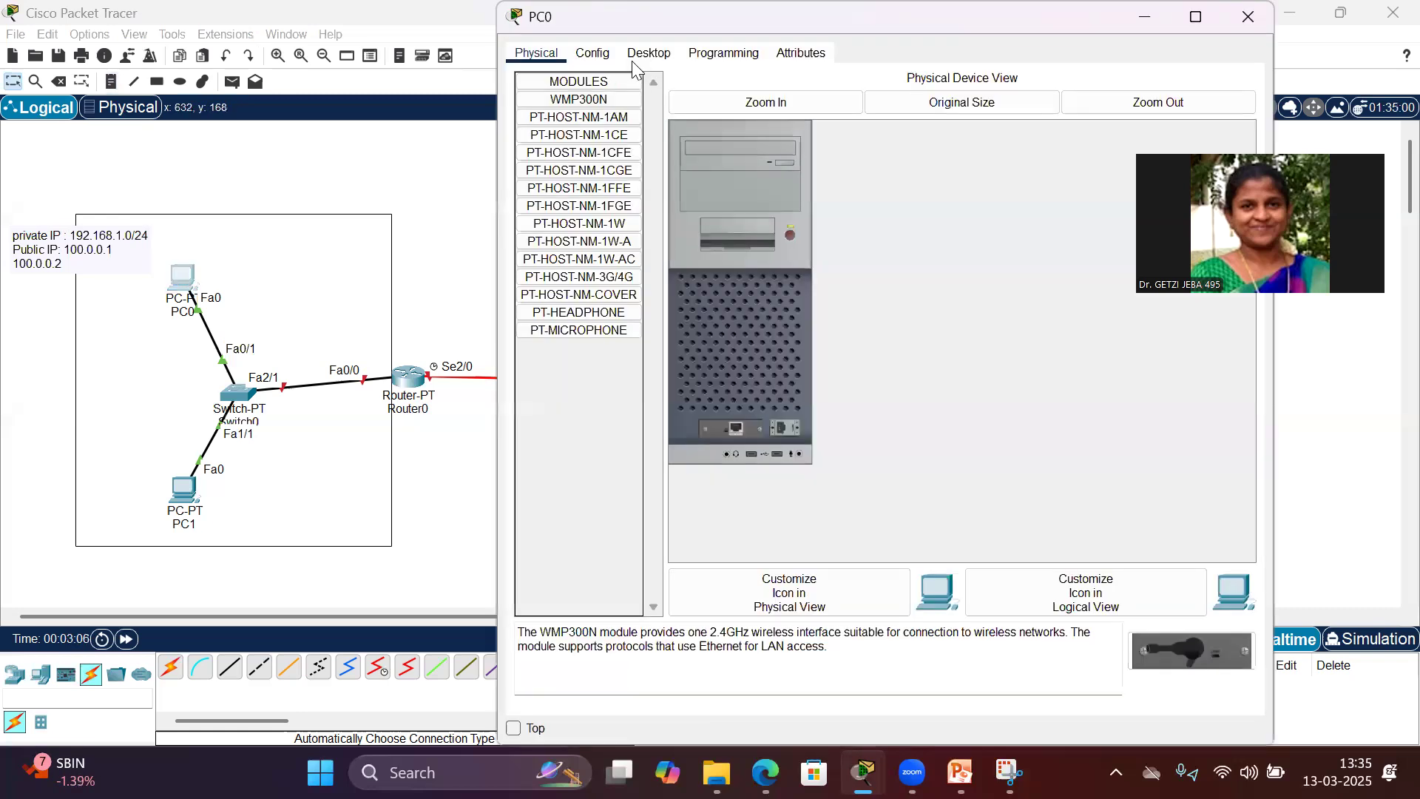
left_click(645, 54)
left_click(623, 102)
left_click(781, 171)
type("192.168.1.")
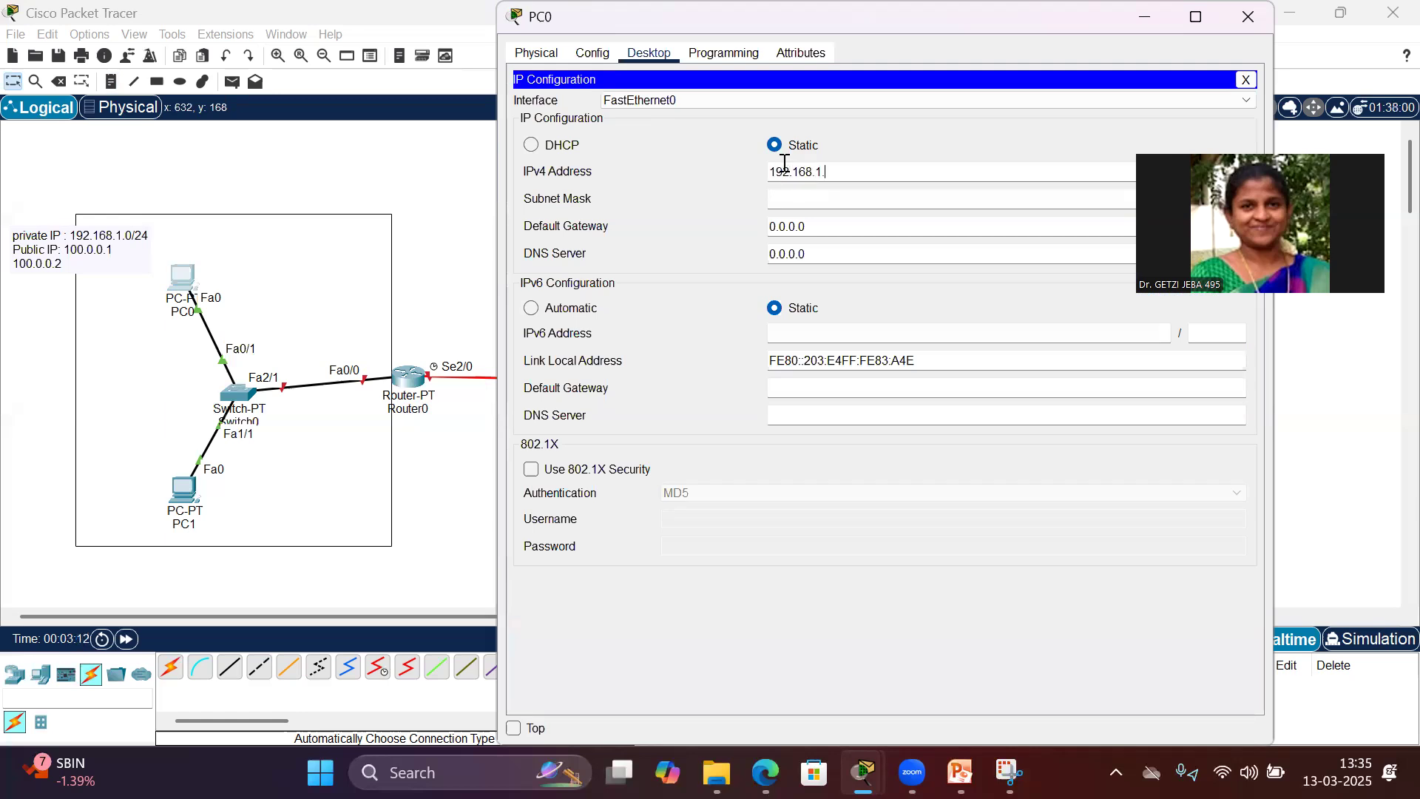
key("Tab")
key("Tab")
type("192")
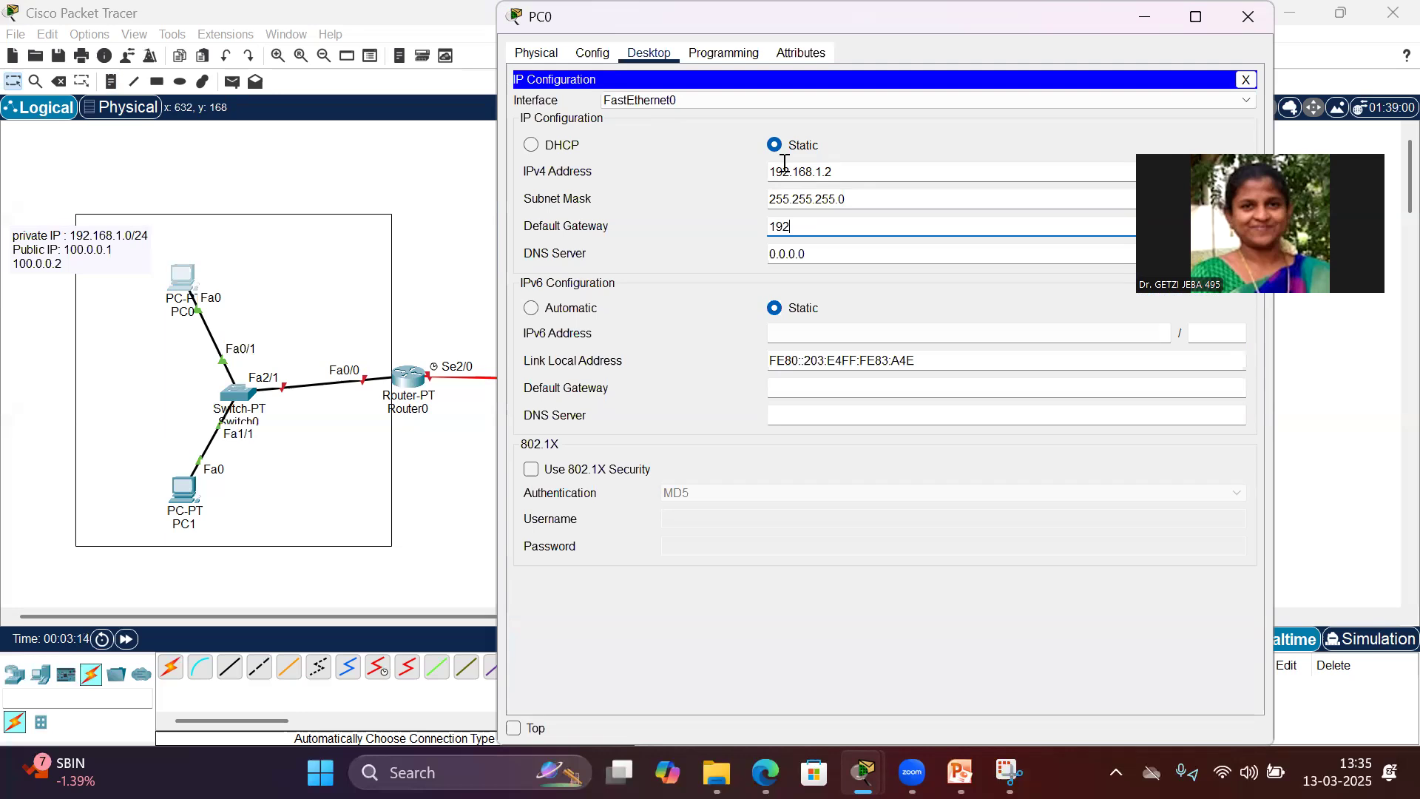
type(".168.1.1")
left_click(1246, 79)
left_click(1247, 19)
Step: Configure PC1 with static IP 192.168.1.3, subnet mask 255.255.255.0 and default gateway 192.168.1.1
left_click(183, 489)
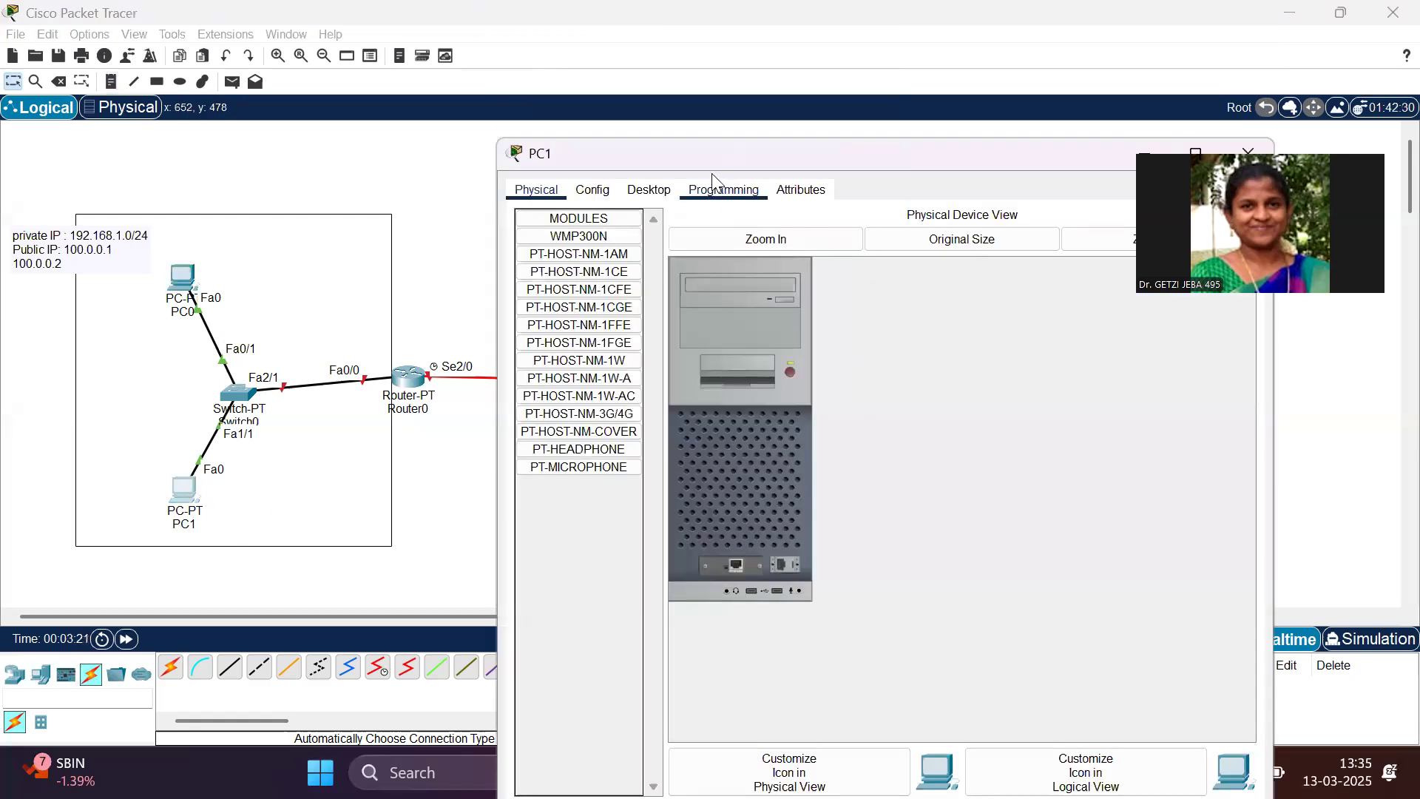
left_click(658, 190)
left_click(590, 252)
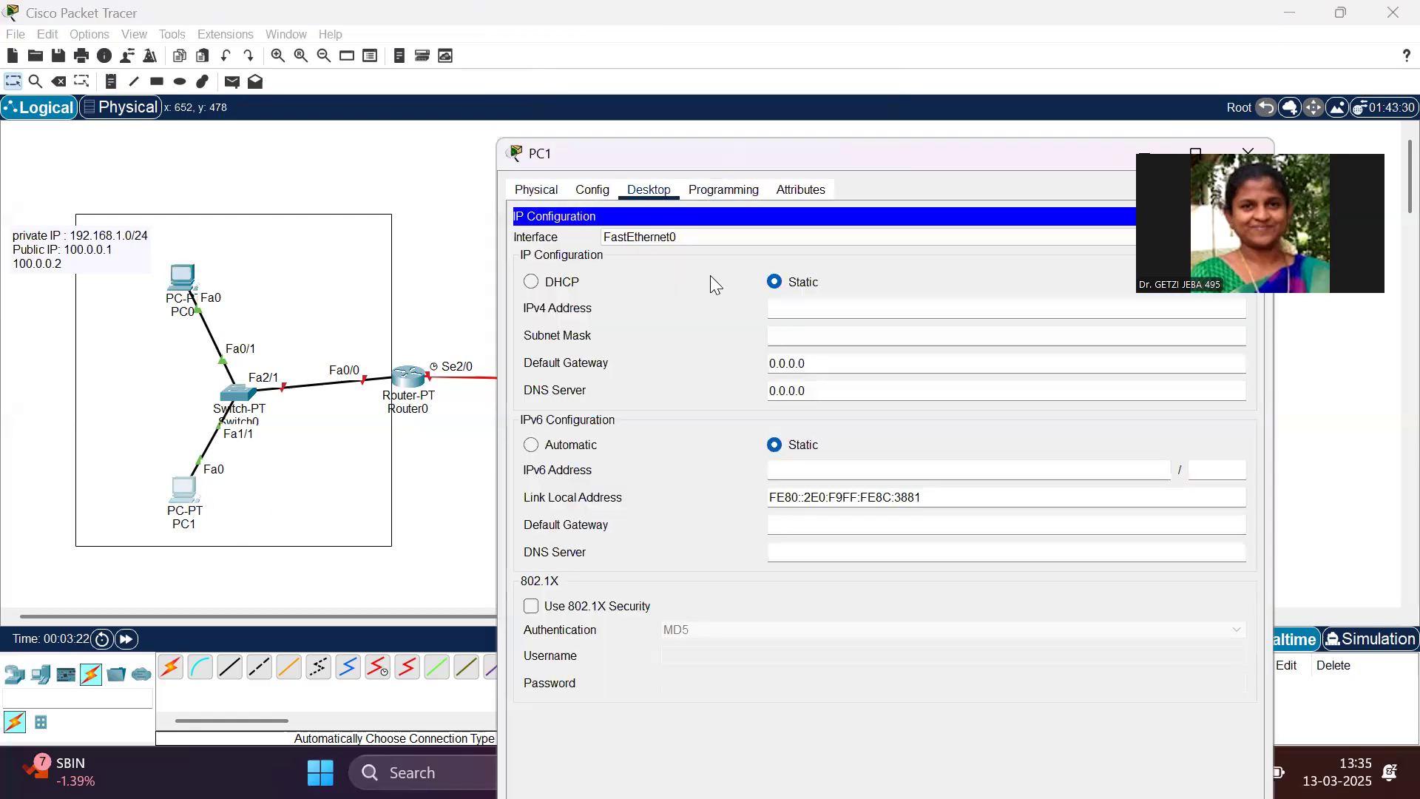
left_click(806, 301)
type("192.168.1.3")
key("Tab")
key("Tab")
type("10")
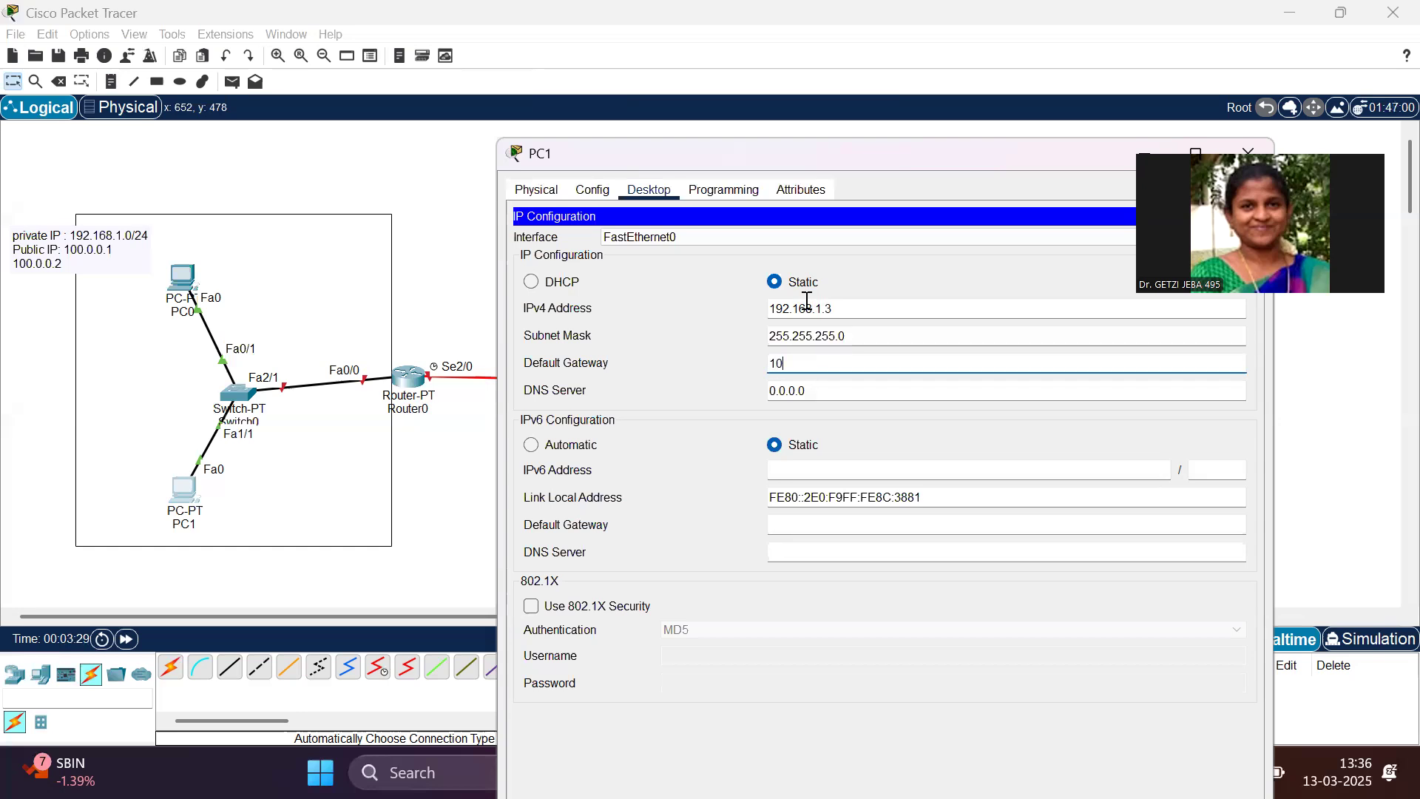
type("92.168.1.1")
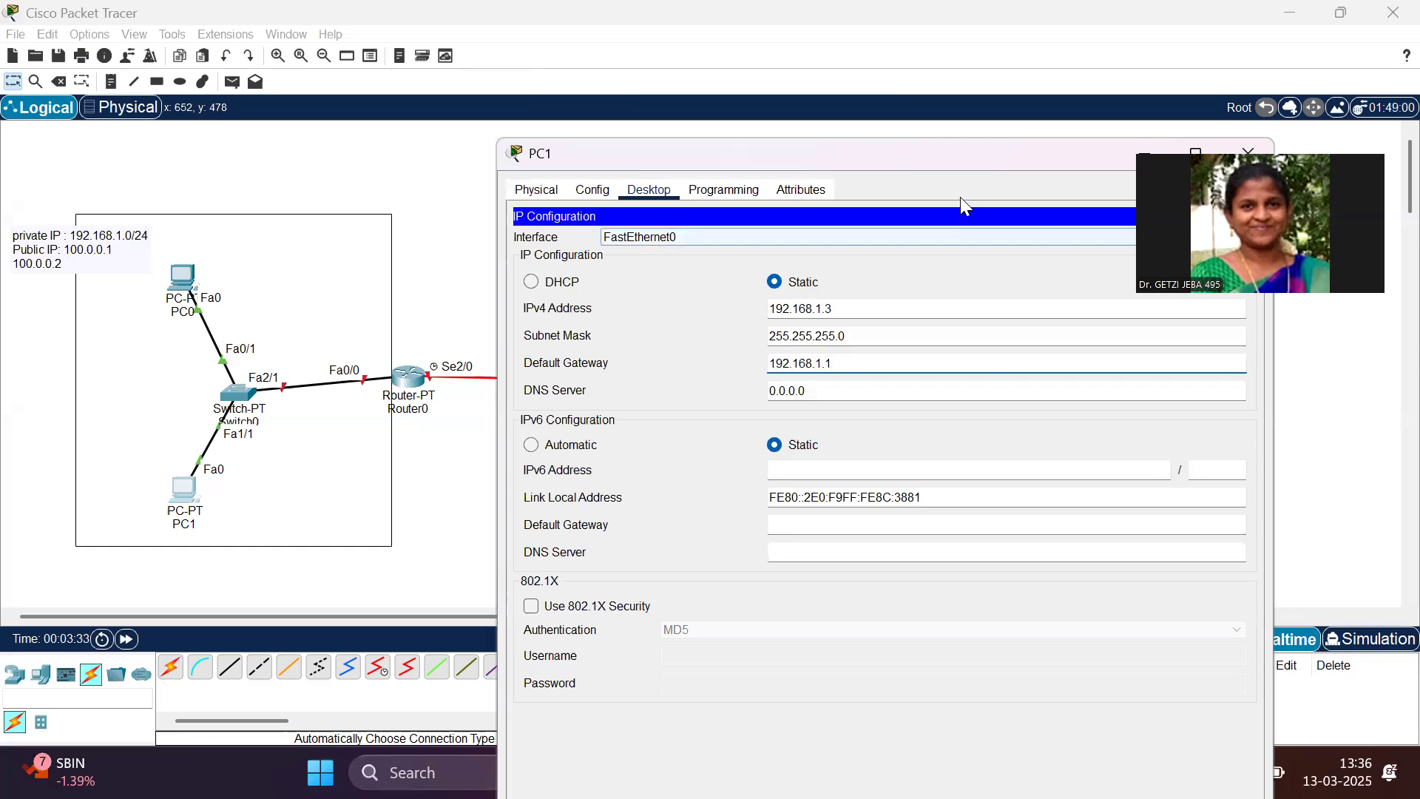
left_click_drag(931, 161, 768, 190)
left_click(1074, 189)
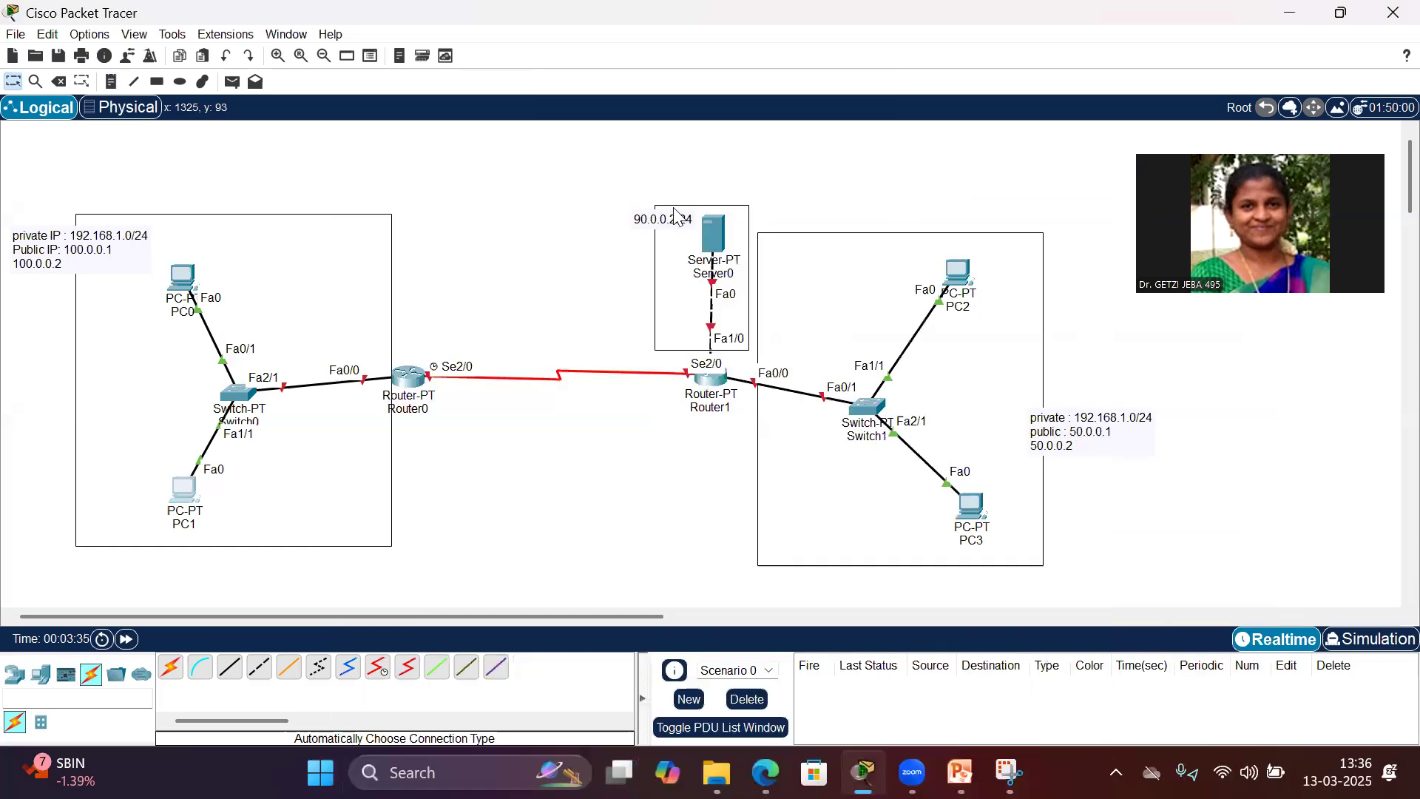
Step: Open Router0's command line, decline the initial configuration dialog and enter global configuration mode
left_click(409, 377)
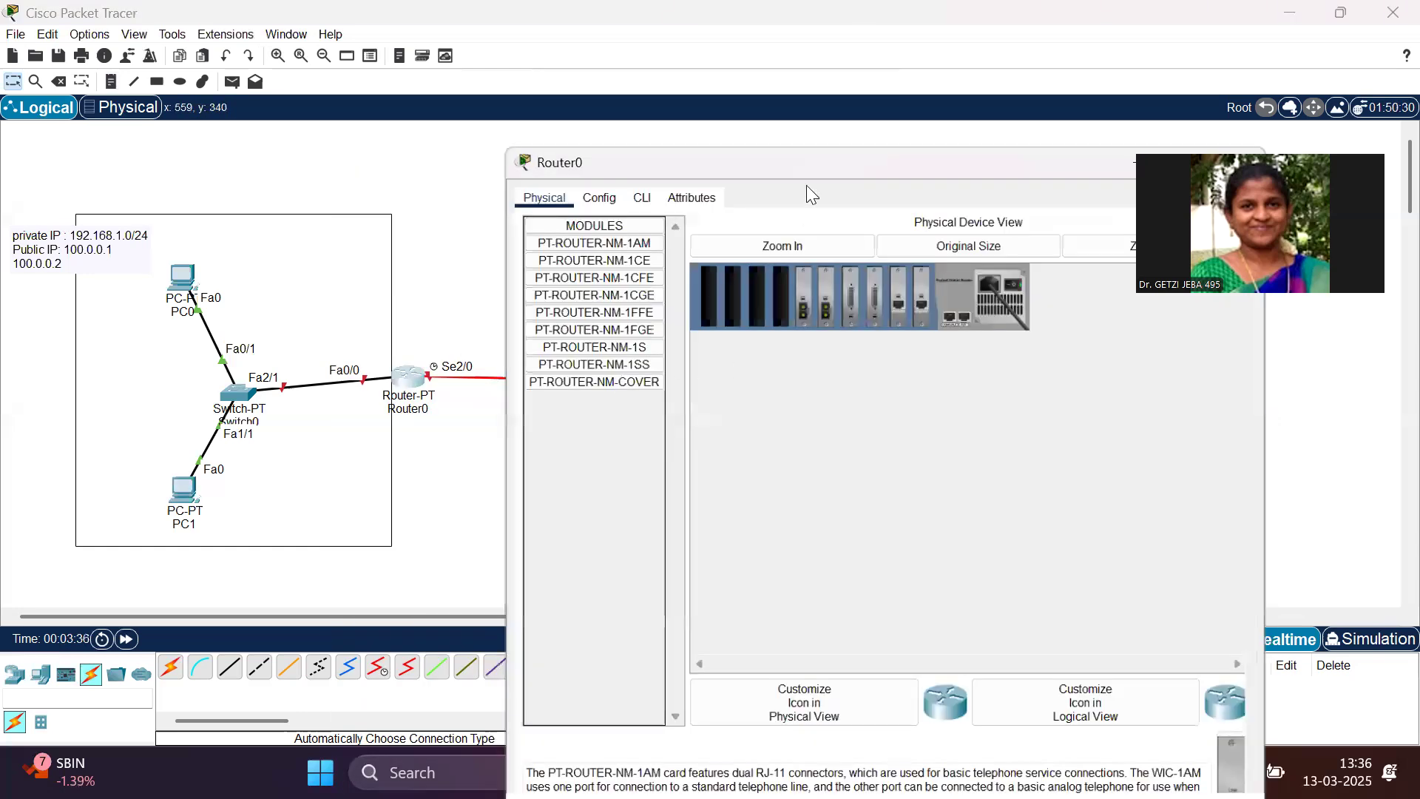
left_click(636, 54)
left_click(1027, 648)
type("n")
key("Return")
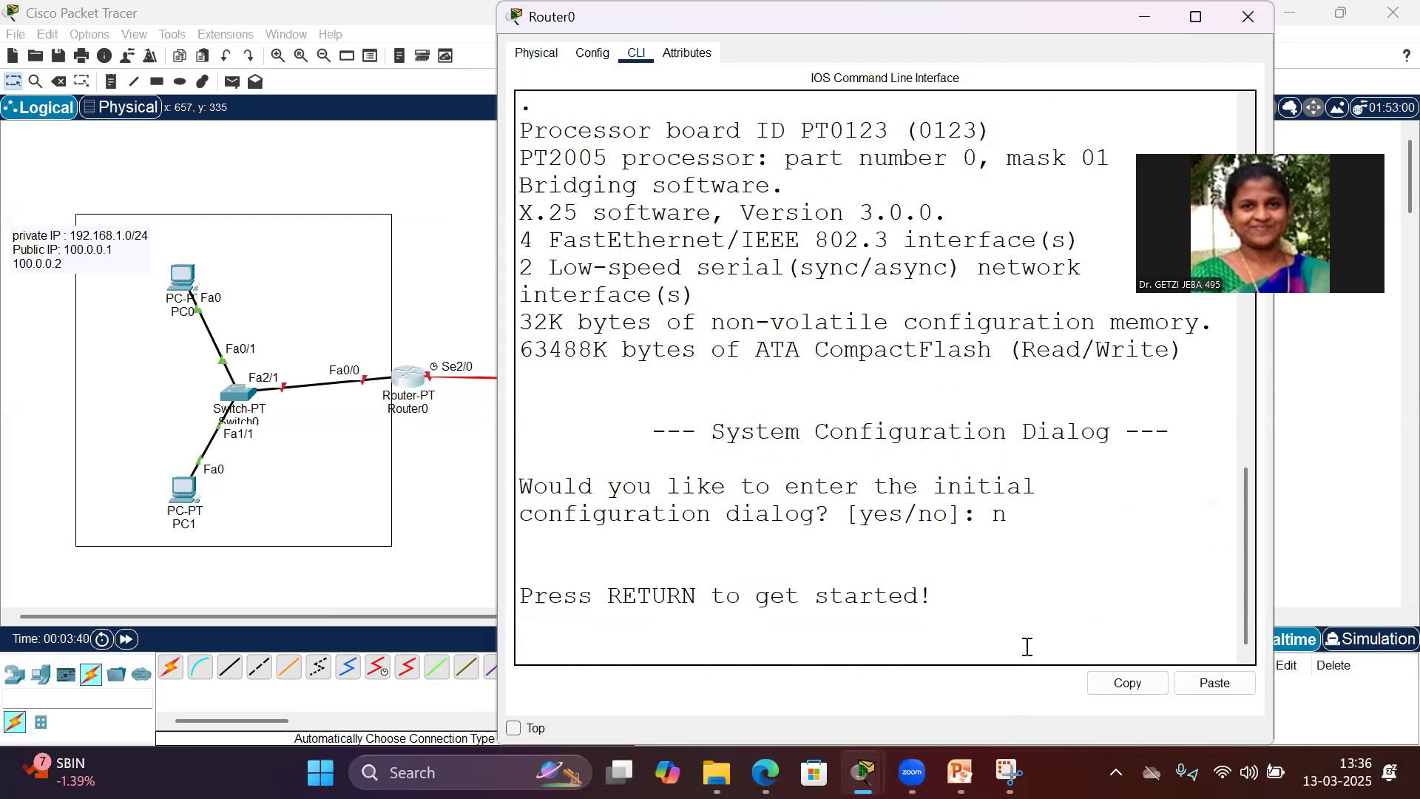
key("Return")
type("en")
key("Return")
type("conf t")
key("Return")
Step: Assign IP address 192.168.1.1 with mask 255.255.255.0 to Router0's fa0/0 interface
type("i")
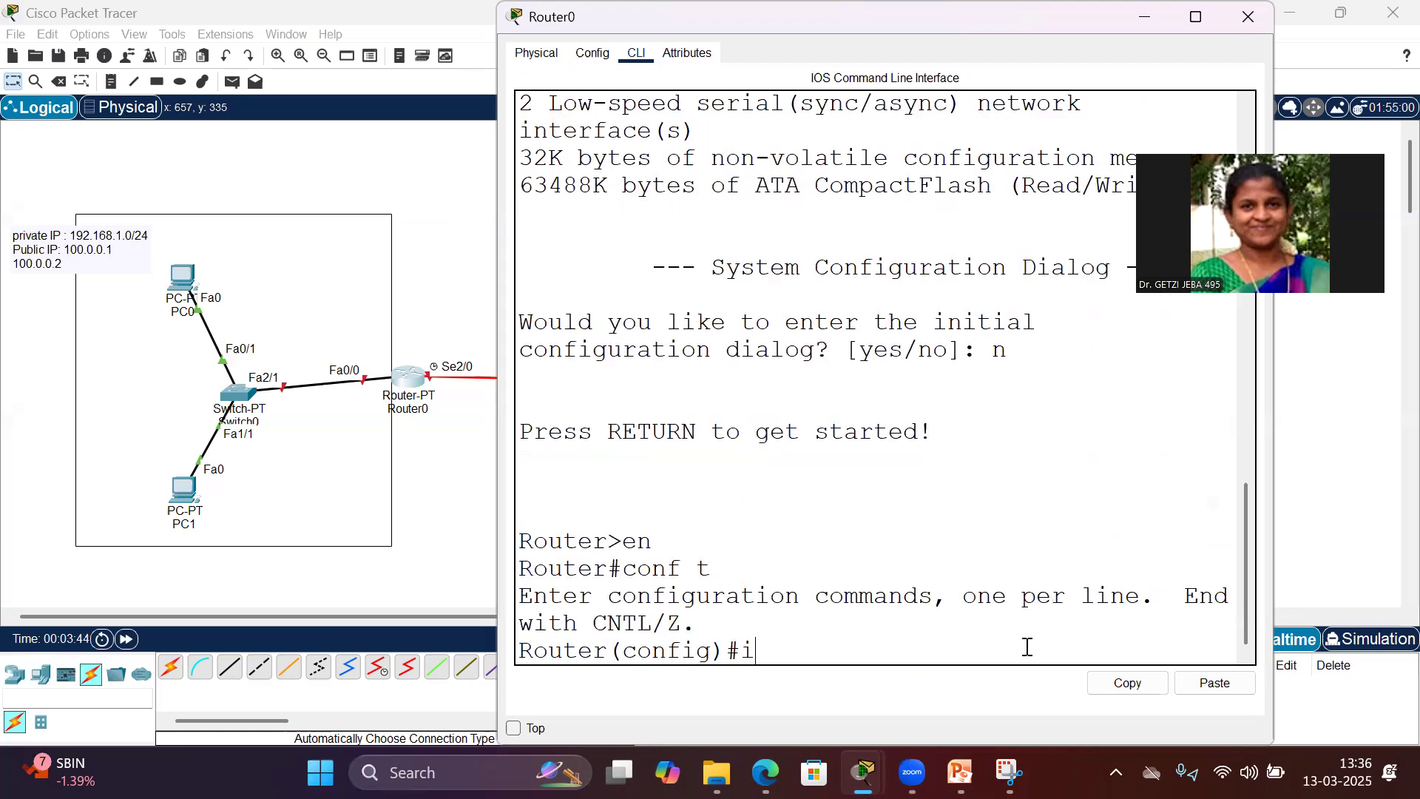
type("nt fa0/0")
key("Return")
type("ip add 192.168.1.1 255.255.2")
type(".0")
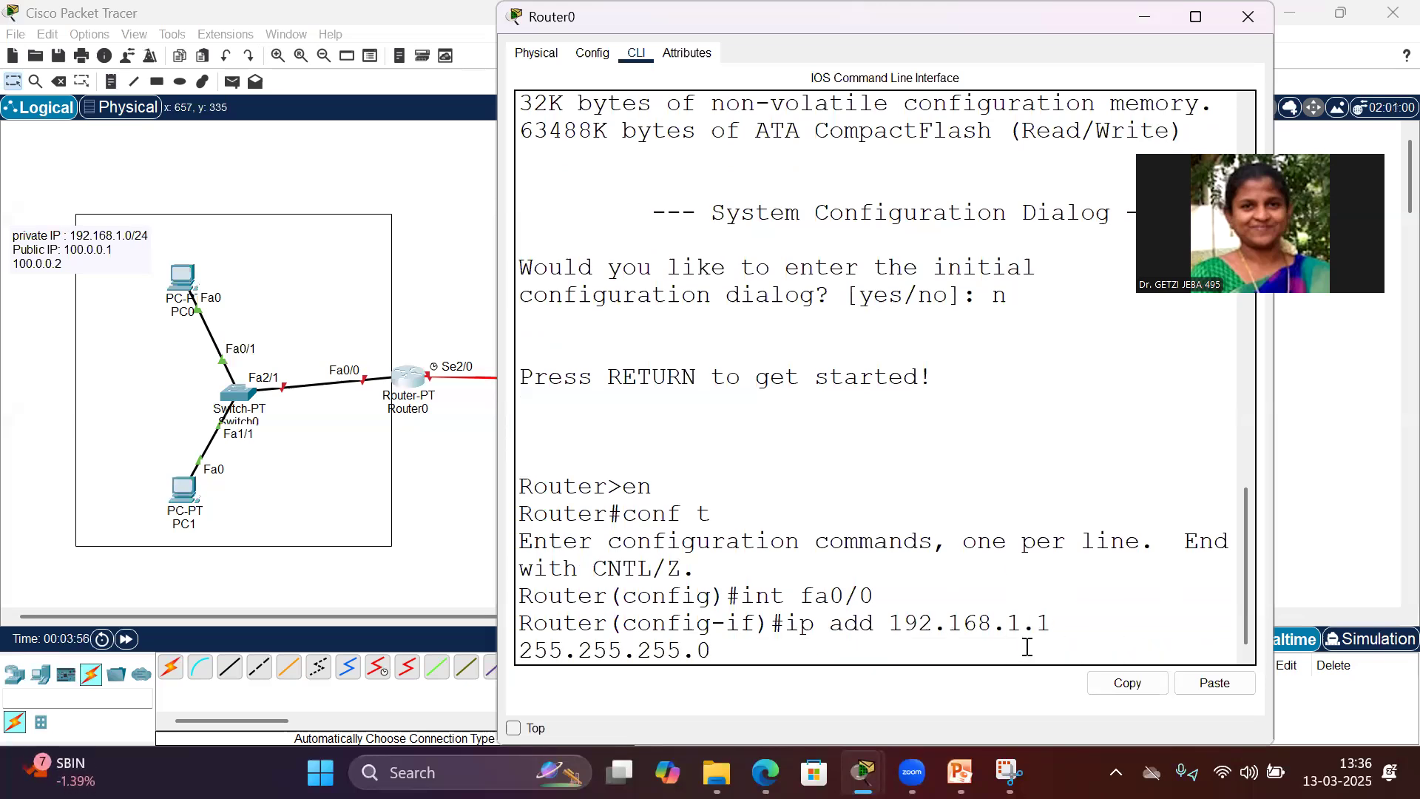
key("Return")
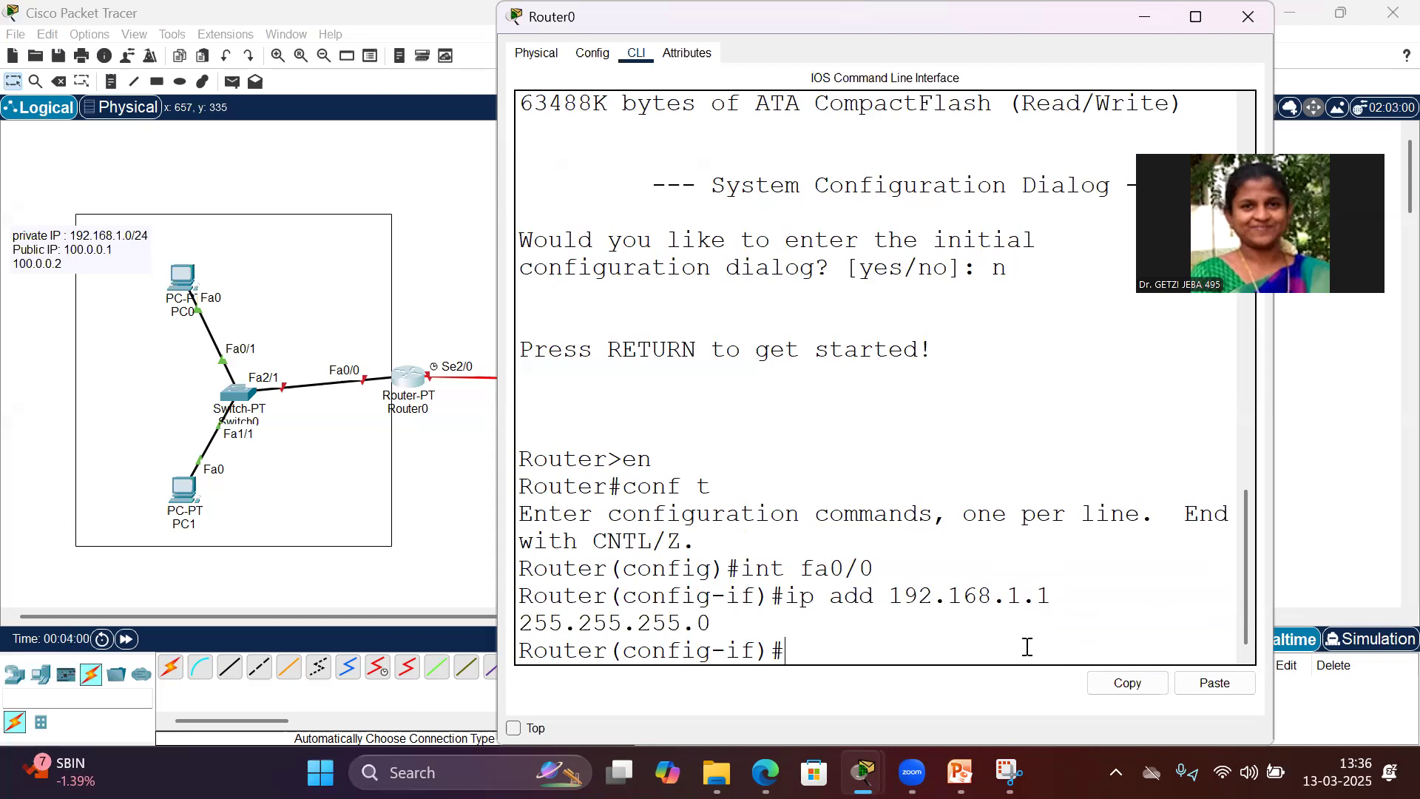
Step: Mark Router0's fa0/0 as the NAT inside interface and exit interface configuration
type("ip nat inside")
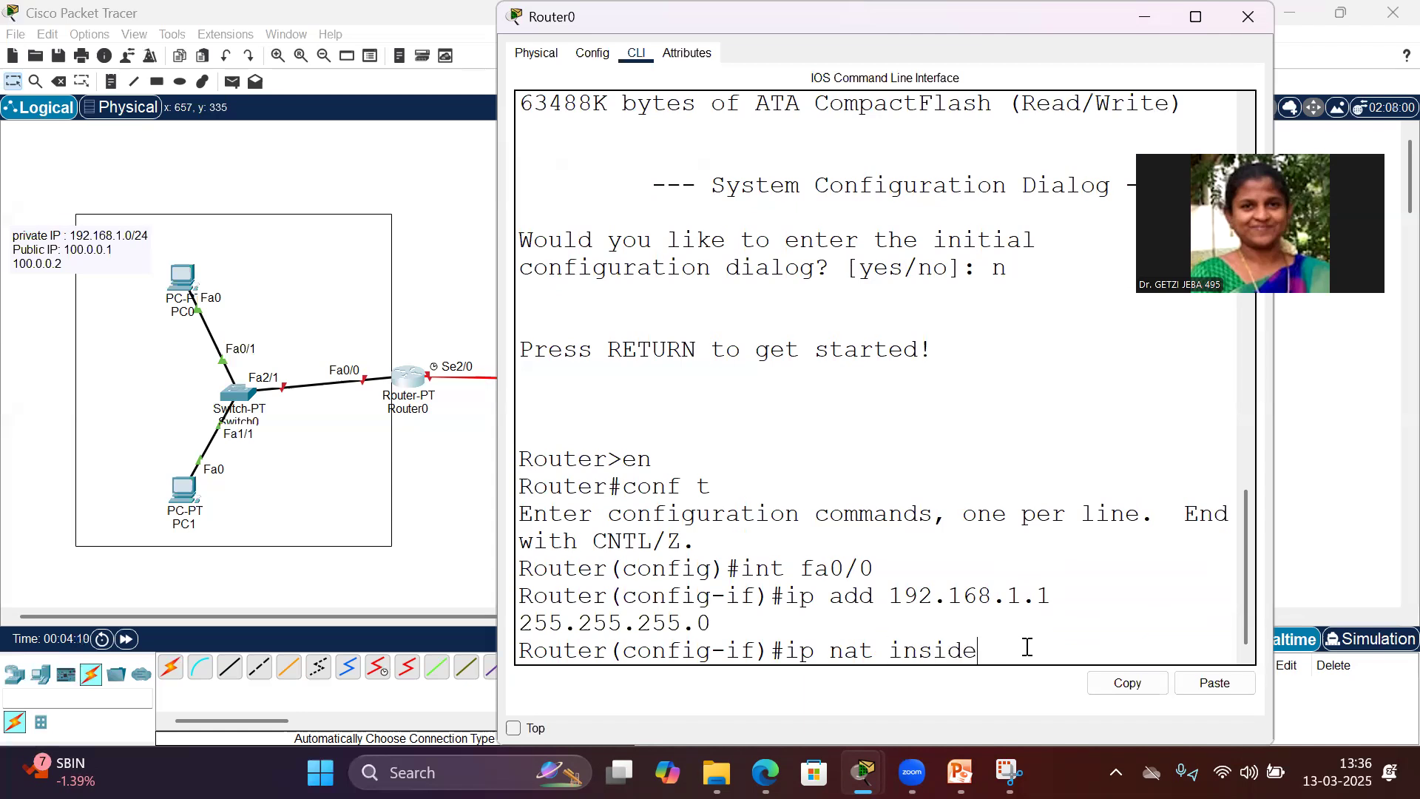
key("Return")
type("exit")
key("Return")
Step: Configure Router0's se2/0 interface with IP address 200.0.0.1, mask 255.255.255.0 and clock rate 64000
type("i")
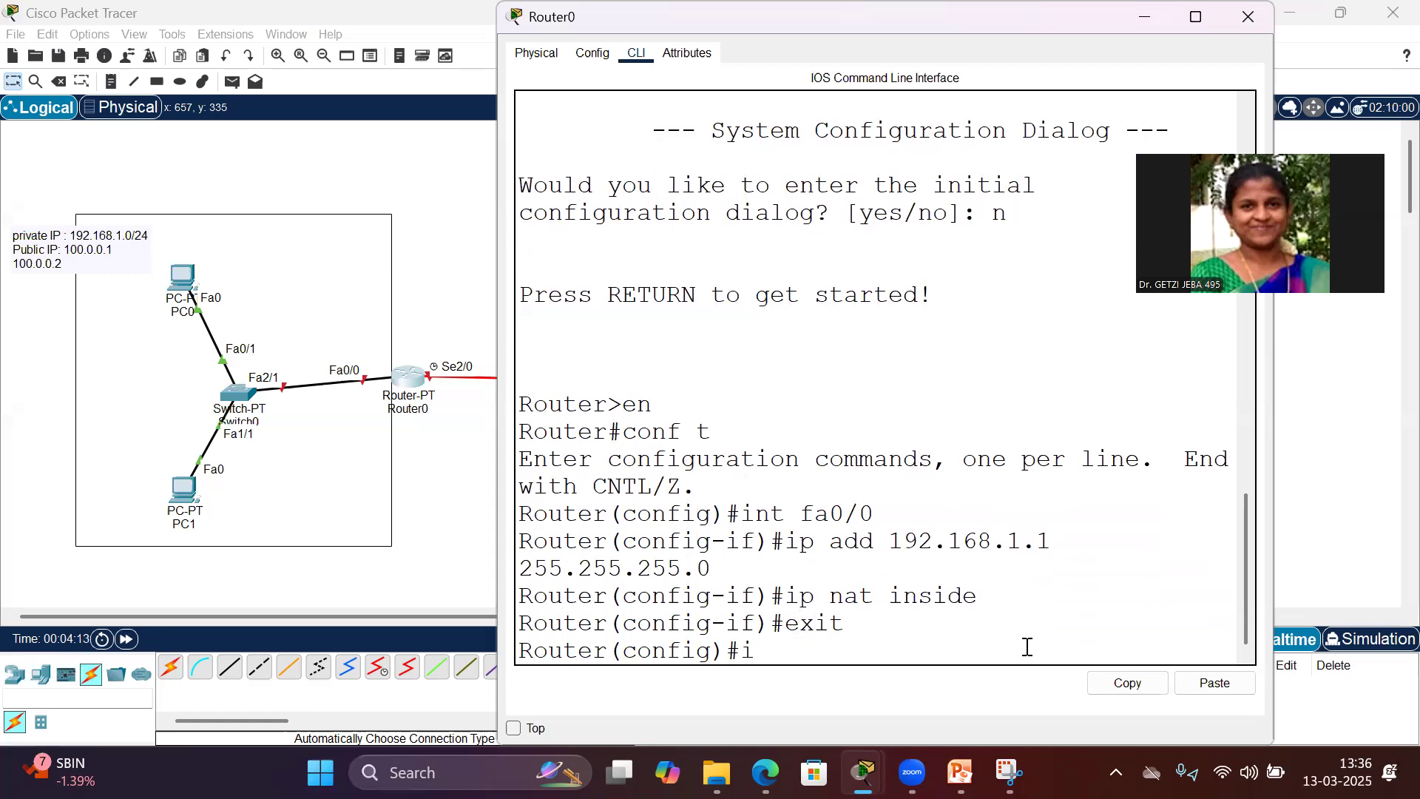
type("nt se2/0")
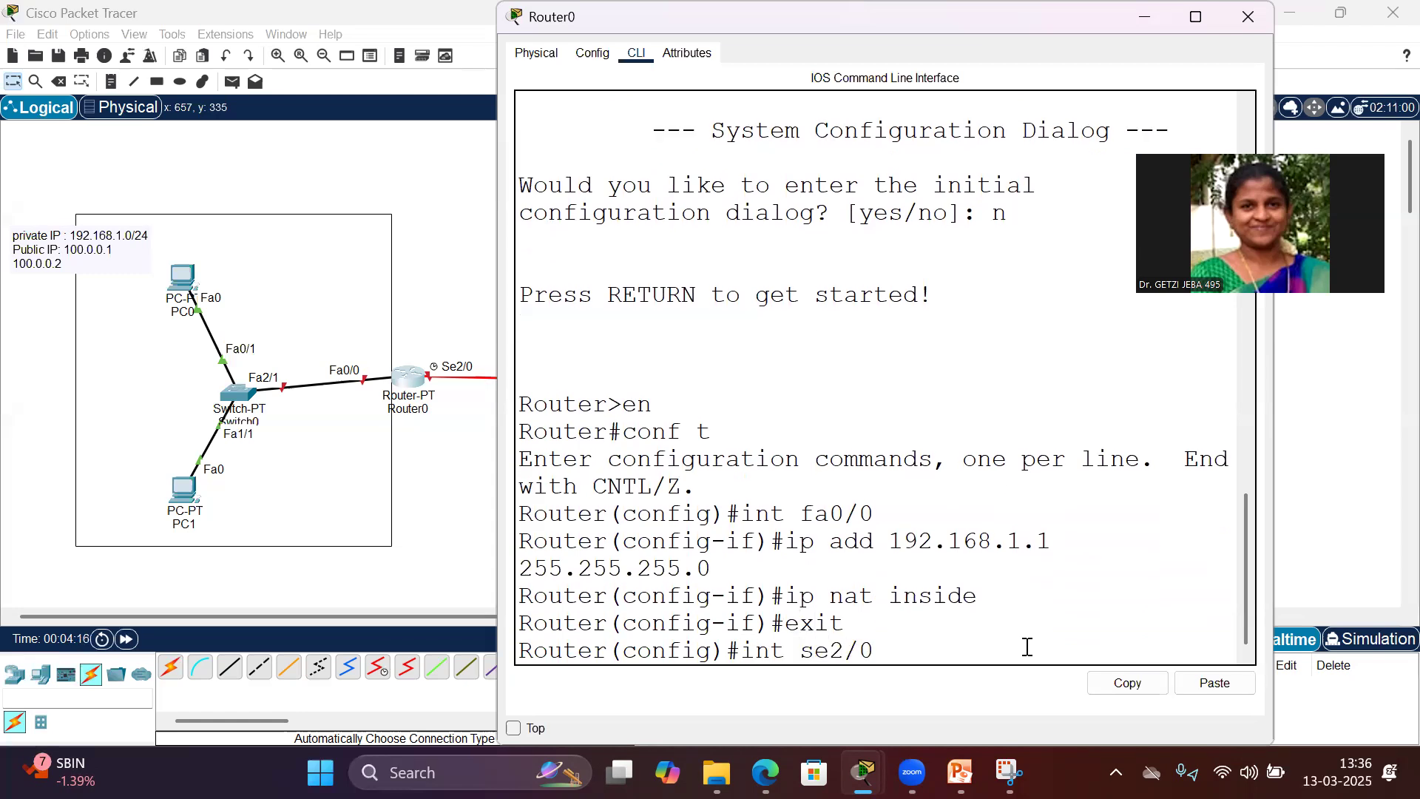
key("Return")
type("ip ")
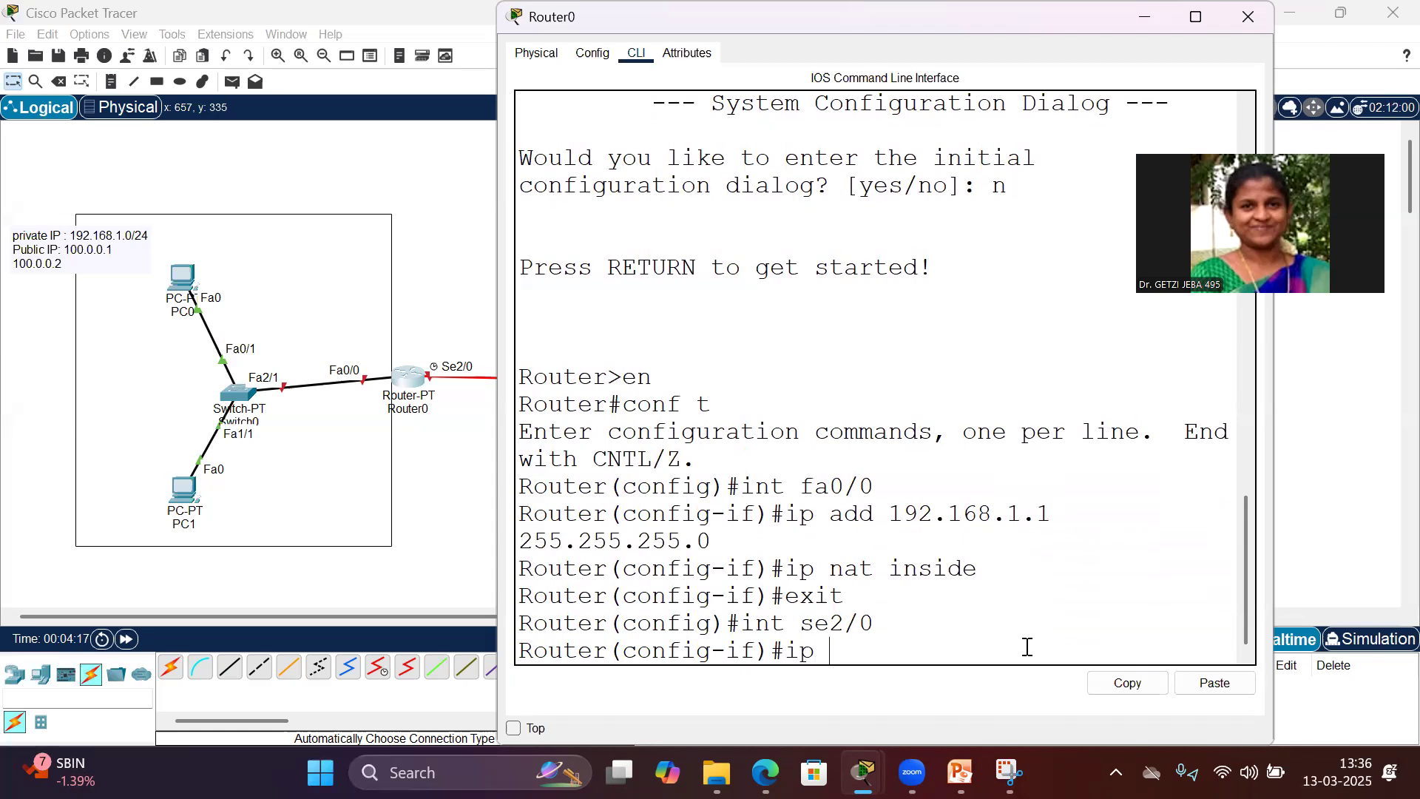
type("add 200.0.0.1 255.255.255.0")
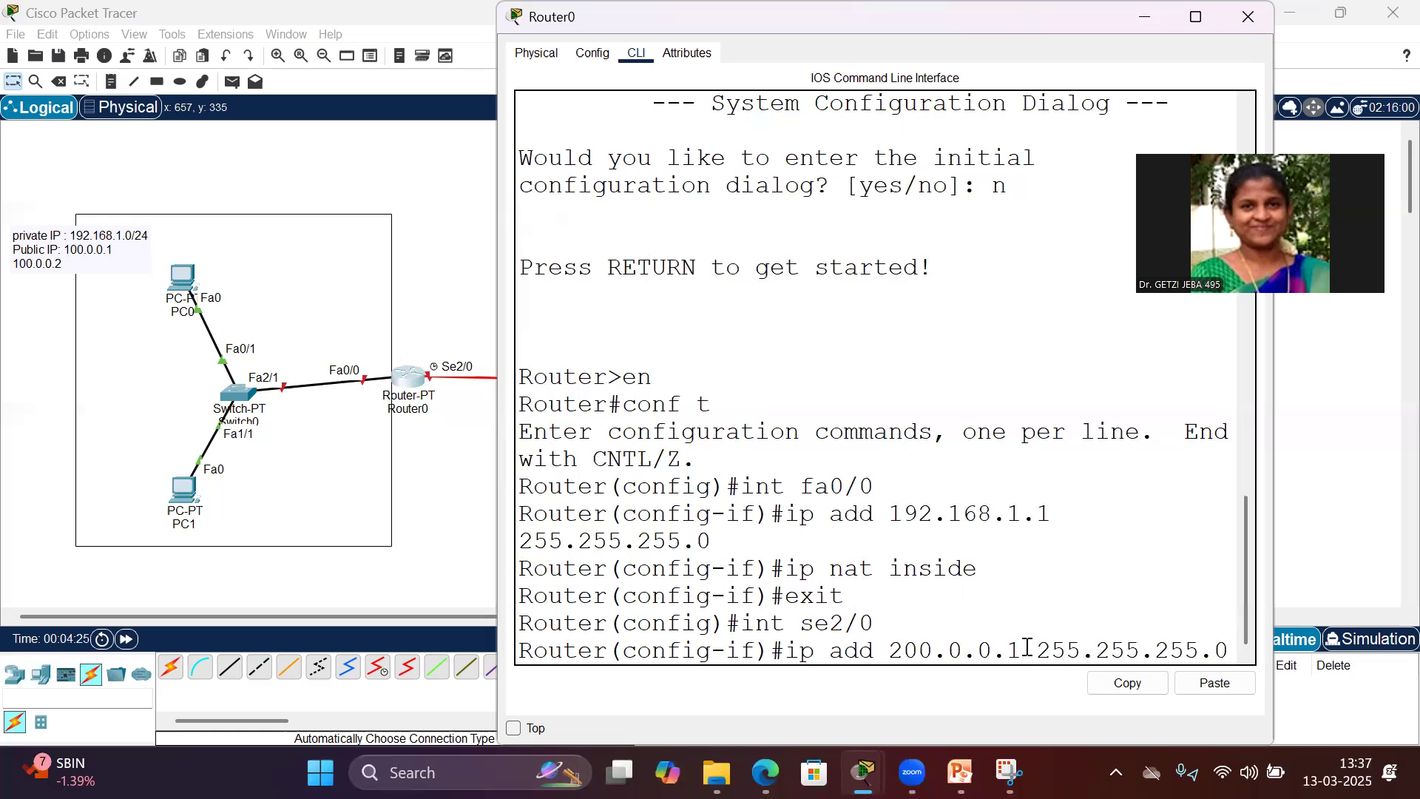
key("Return")
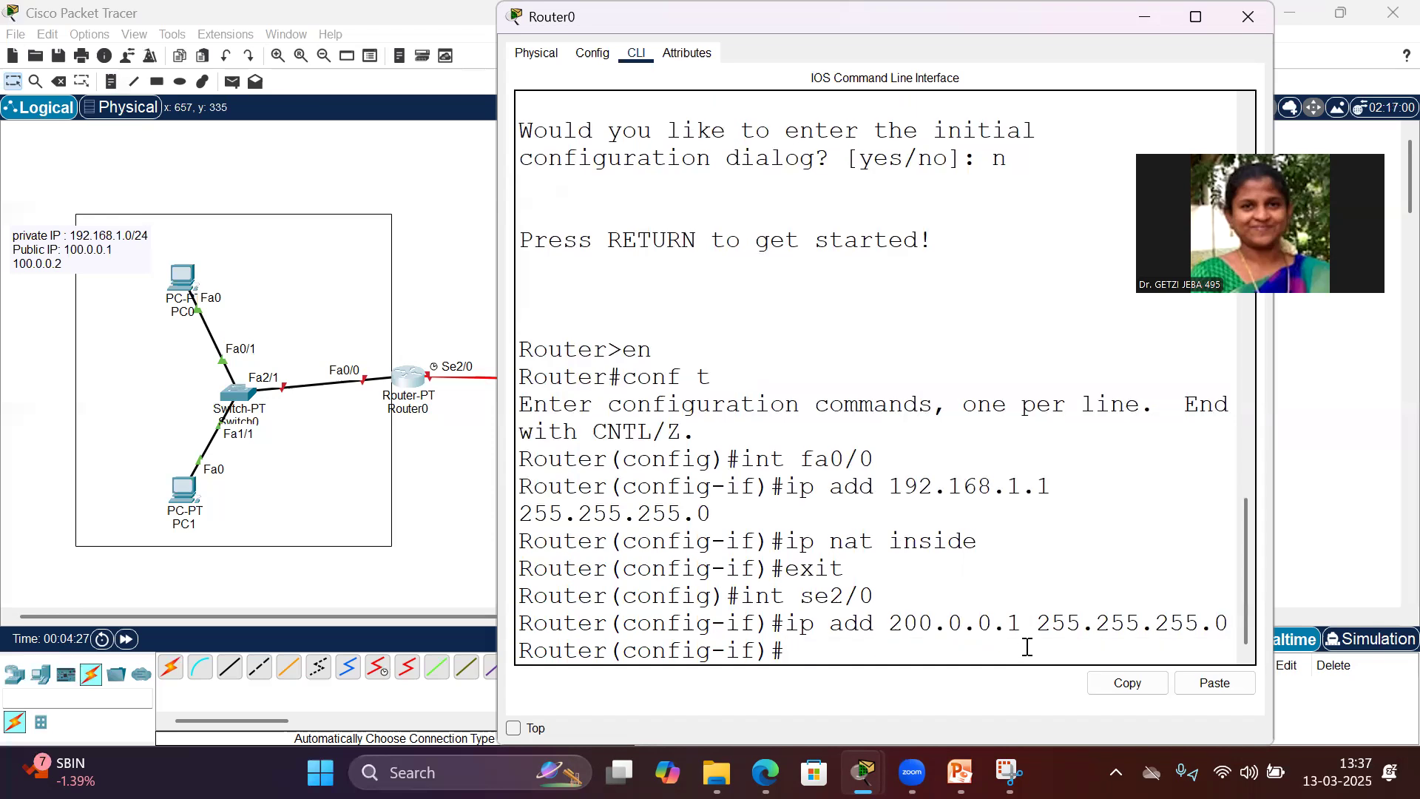
type("cl rate 64000")
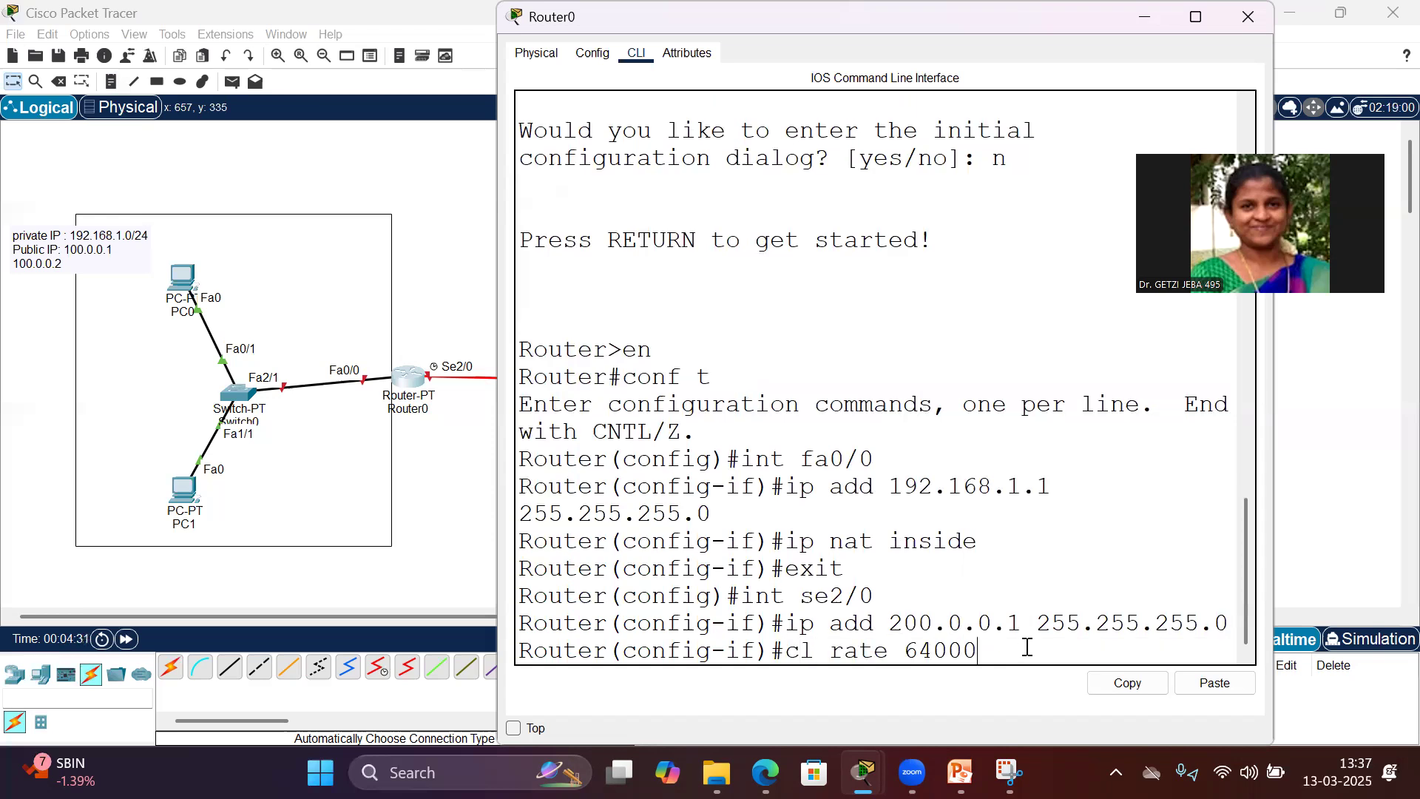
key("Return")
Step: Mark Router0's se2/0 as the NAT outside interface and enable it with no shut
type("ip ")
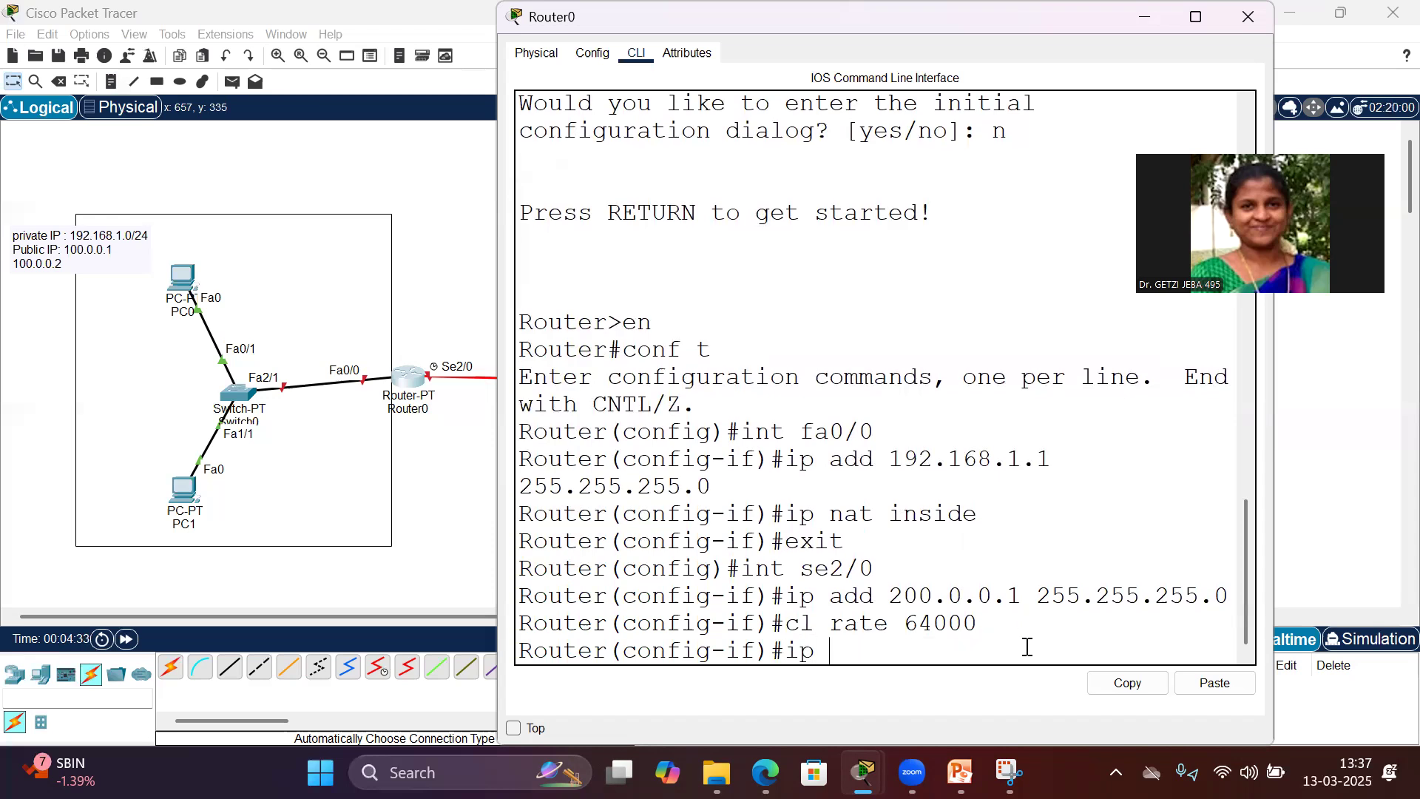
type("nat outside")
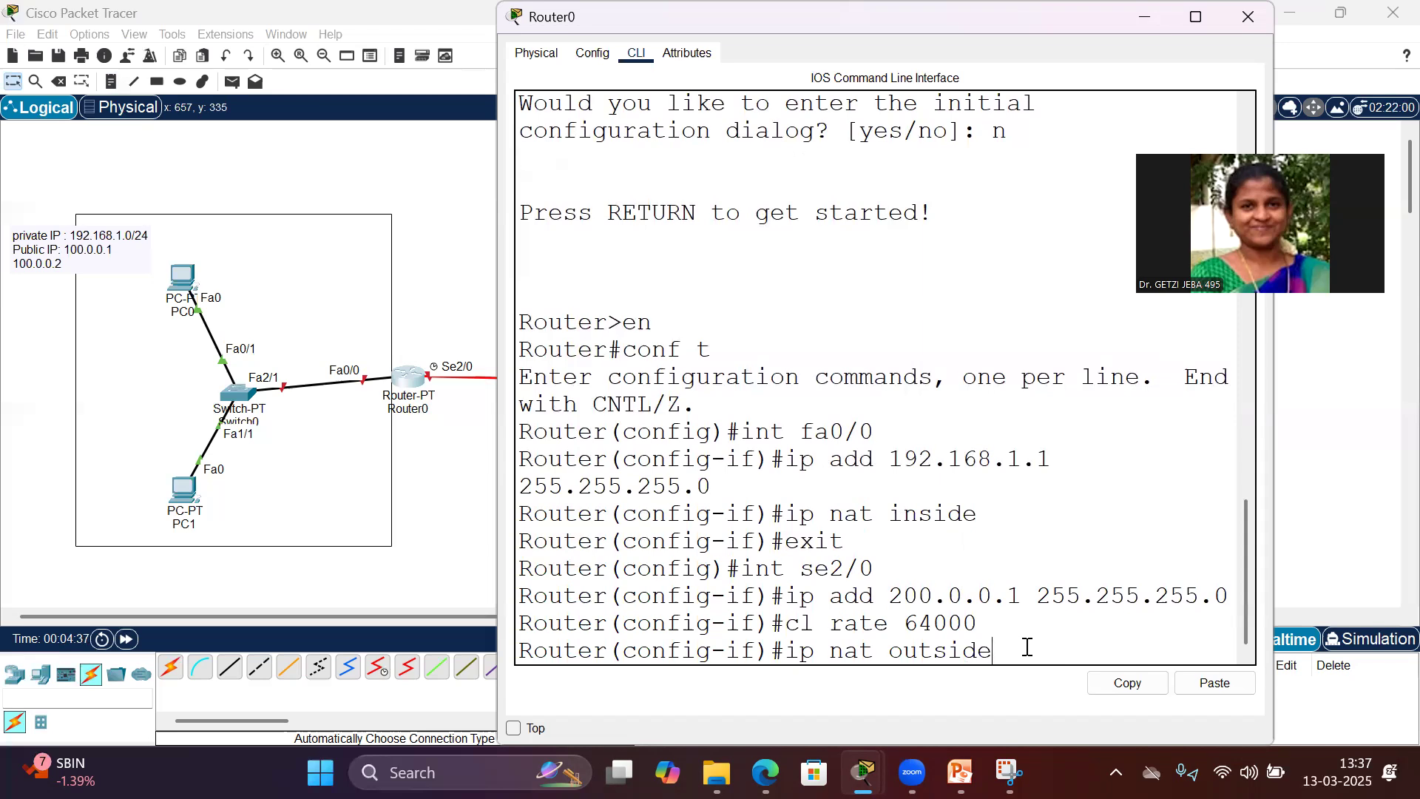
key("Return")
type("no shut")
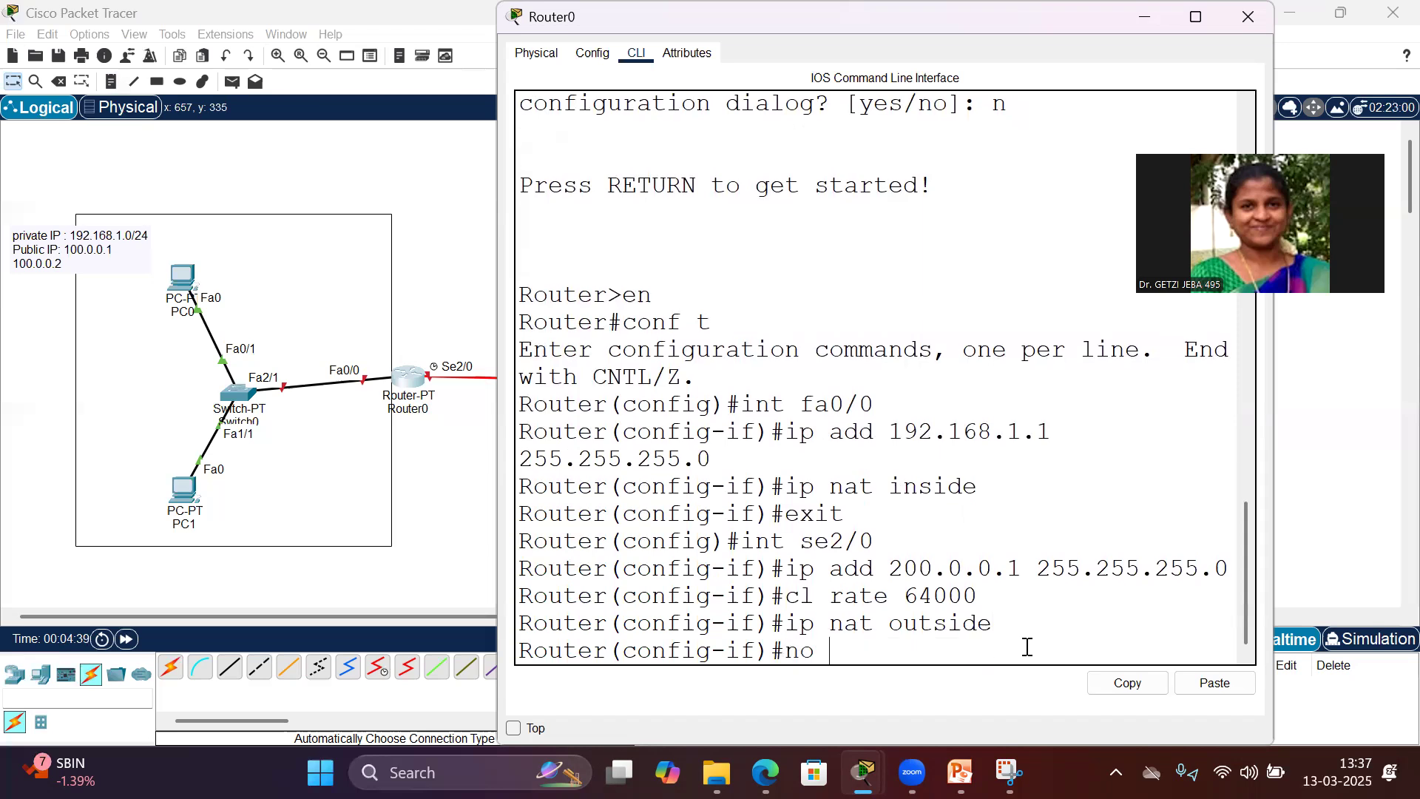
key("Return")
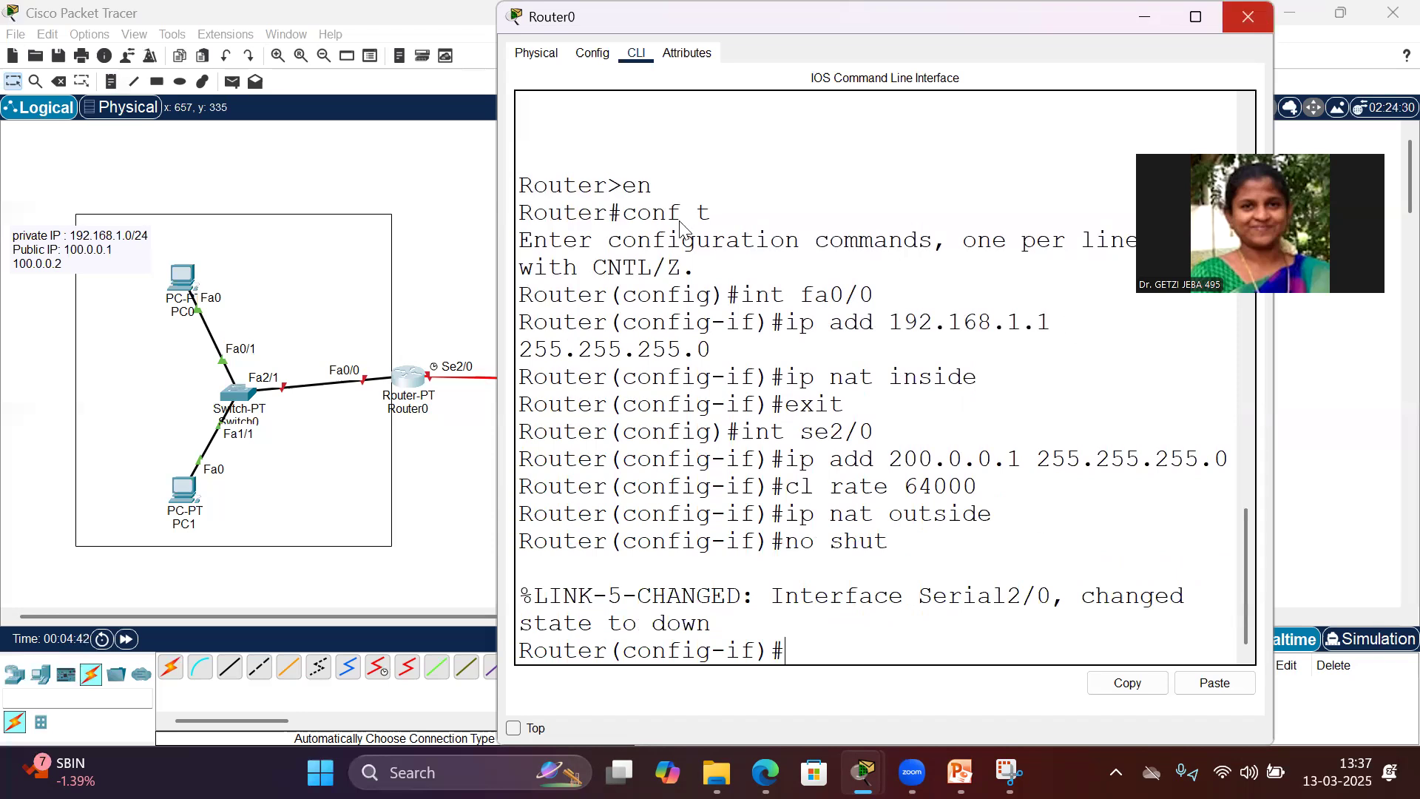
left_click(1263, 24)
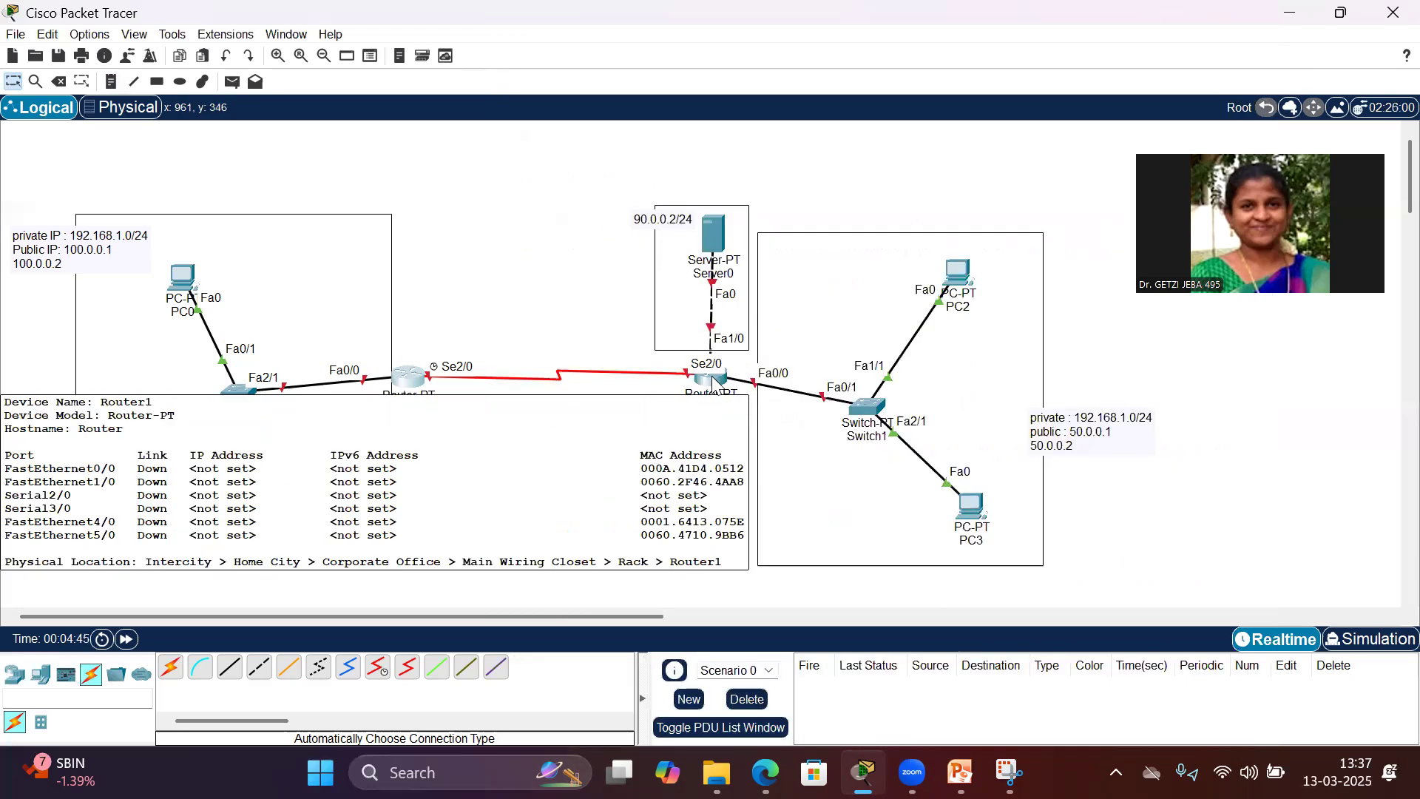
Step: Open Router1's command line, decline the initial configuration dialog and enter global configuration mode
left_click(712, 379)
left_click_drag(829, 158, 828, 21)
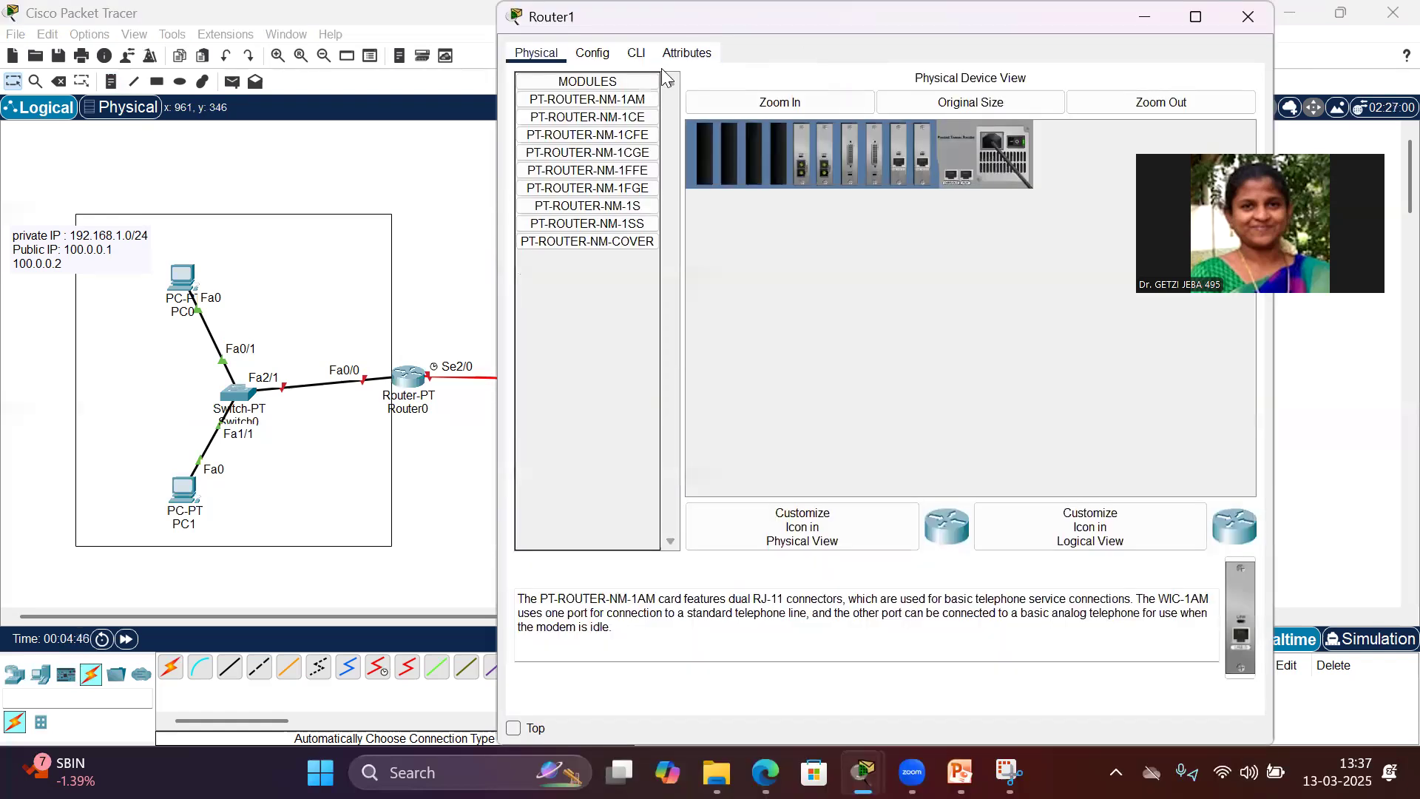
left_click(637, 53)
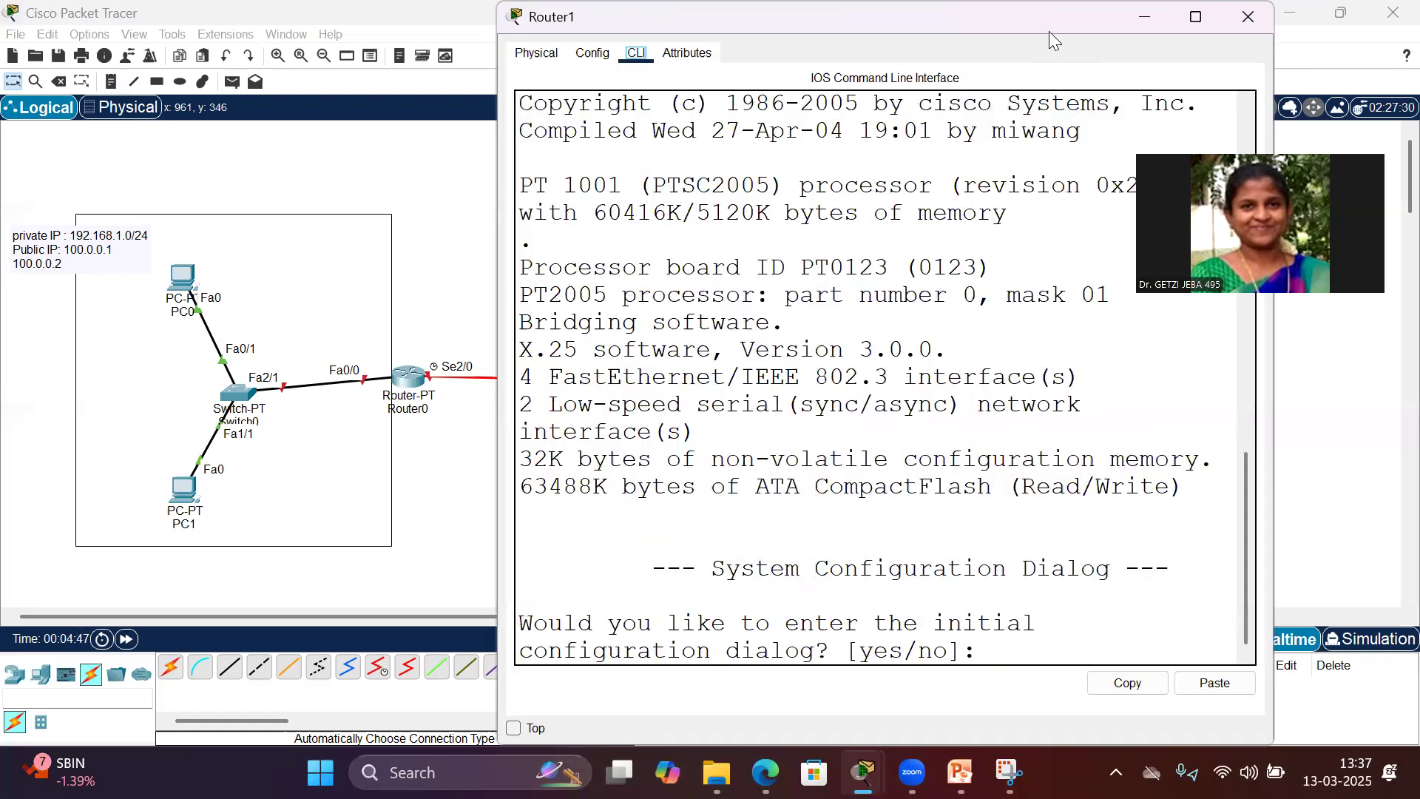
left_click_drag(1049, 31, 426, 61)
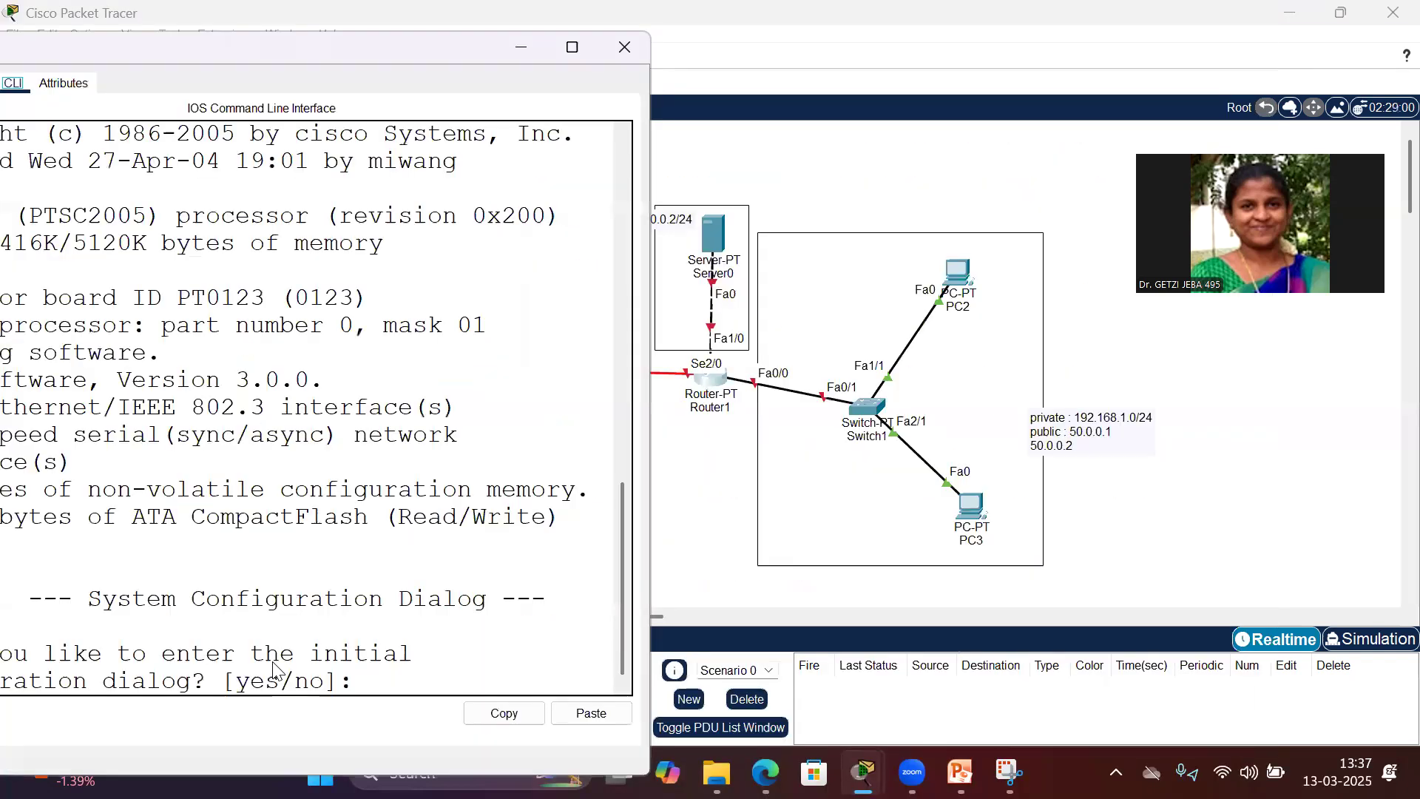
type("n")
key("Return")
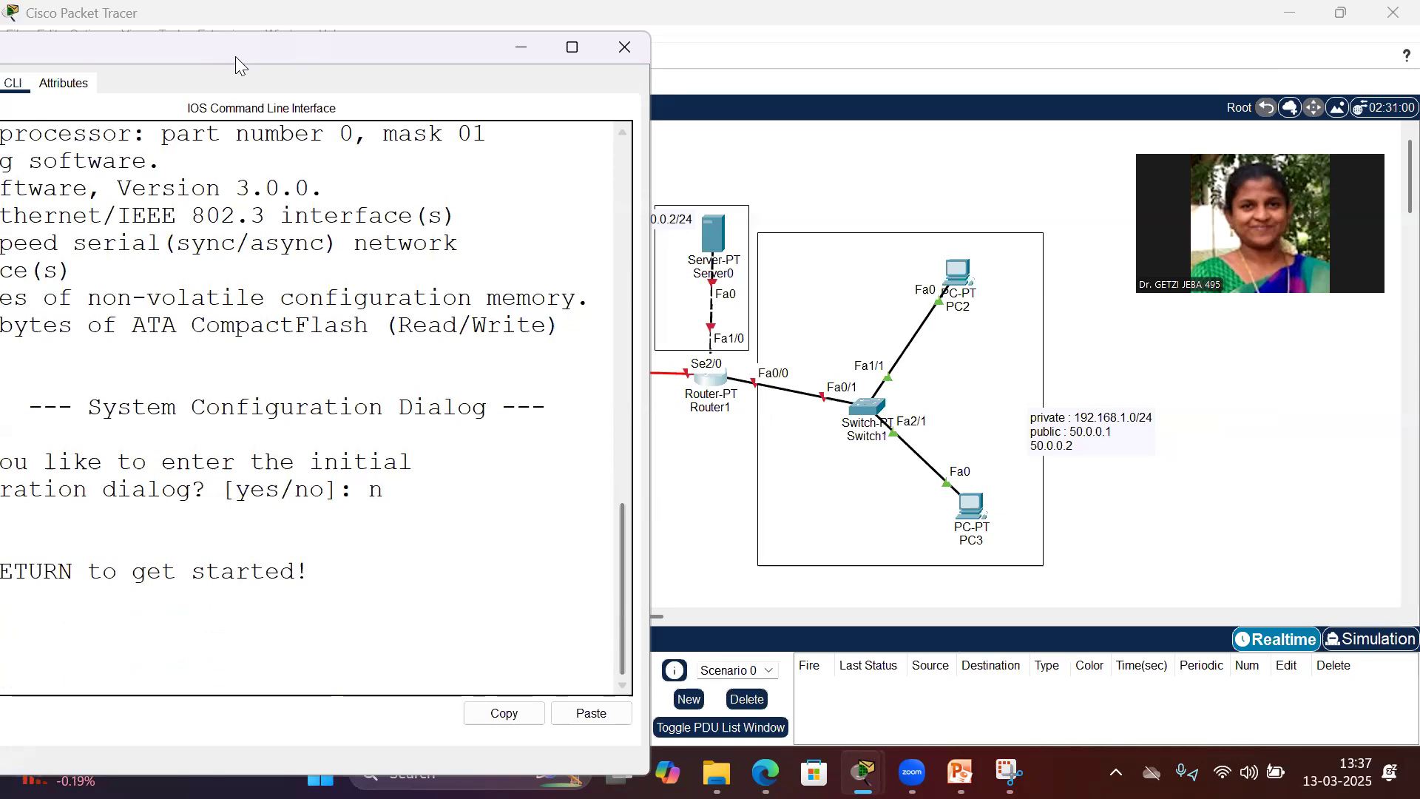
left_click_drag(235, 56, 404, 26)
key("Return")
type("en")
key("Return")
type("conf t")
key("Return")
Step: Assign IP address 192.168.1.1 with mask 255.255.255.0 to Router1's fa0/0 interface
type("int fa0/0")
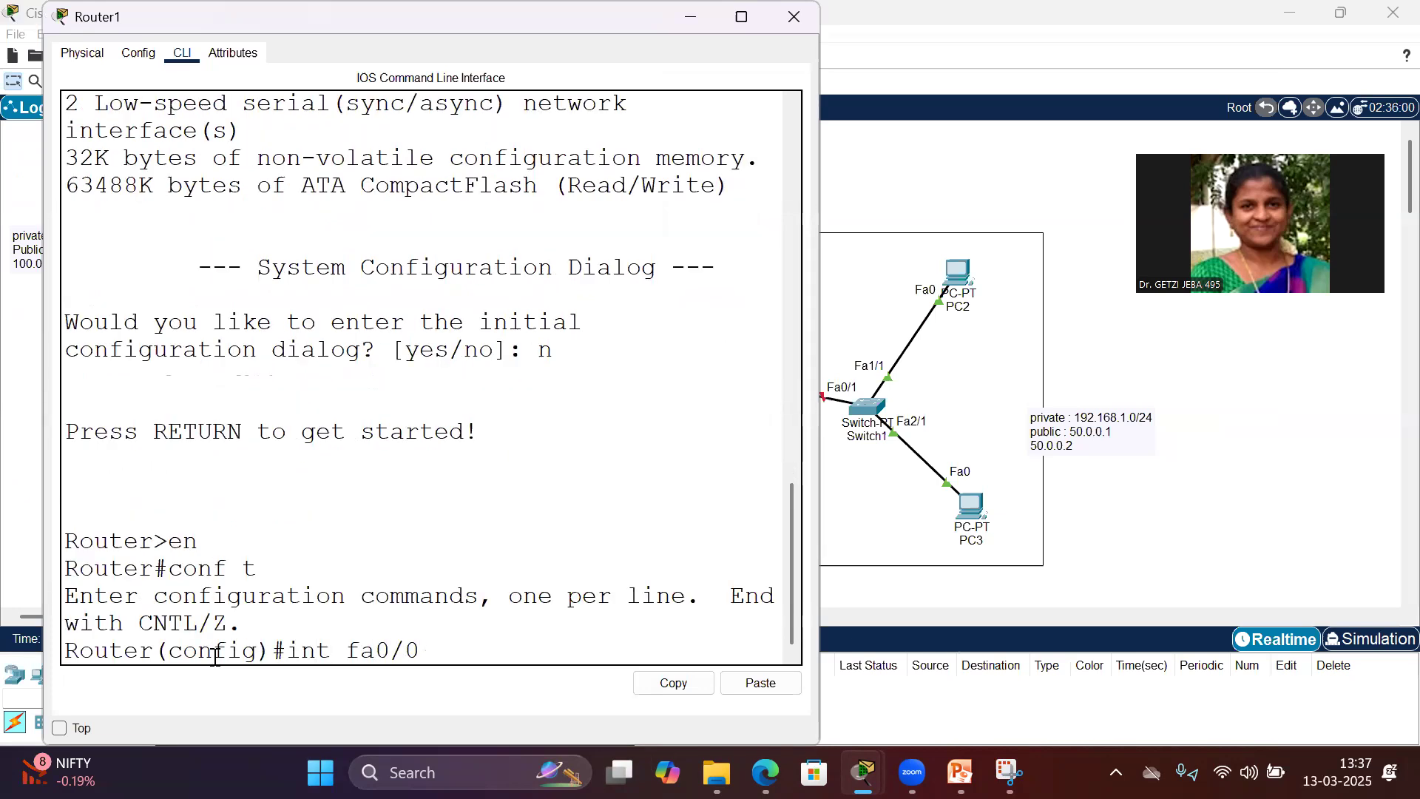
key("Return")
type("ip add 192.168.")
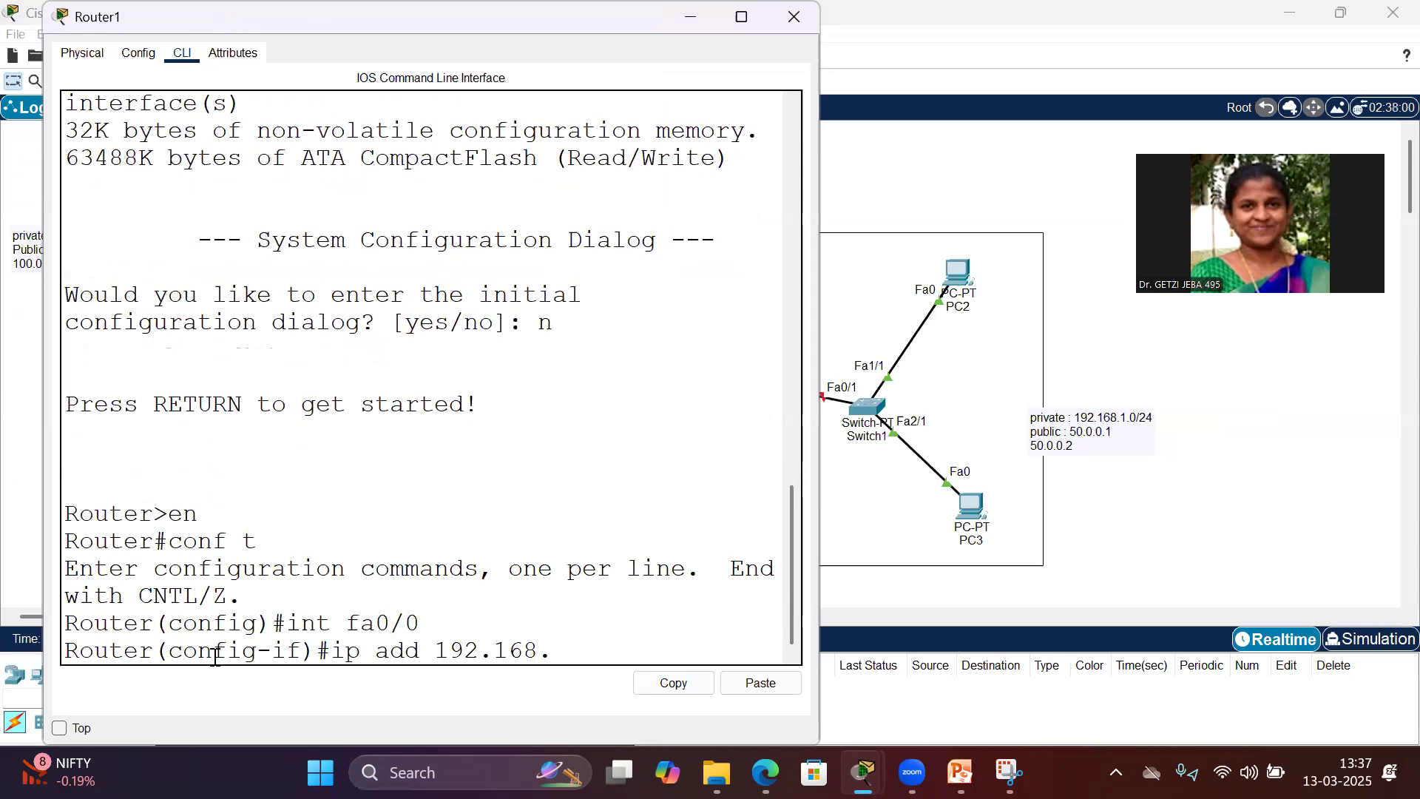
type("1.1 255.255.255.0")
key("Return")
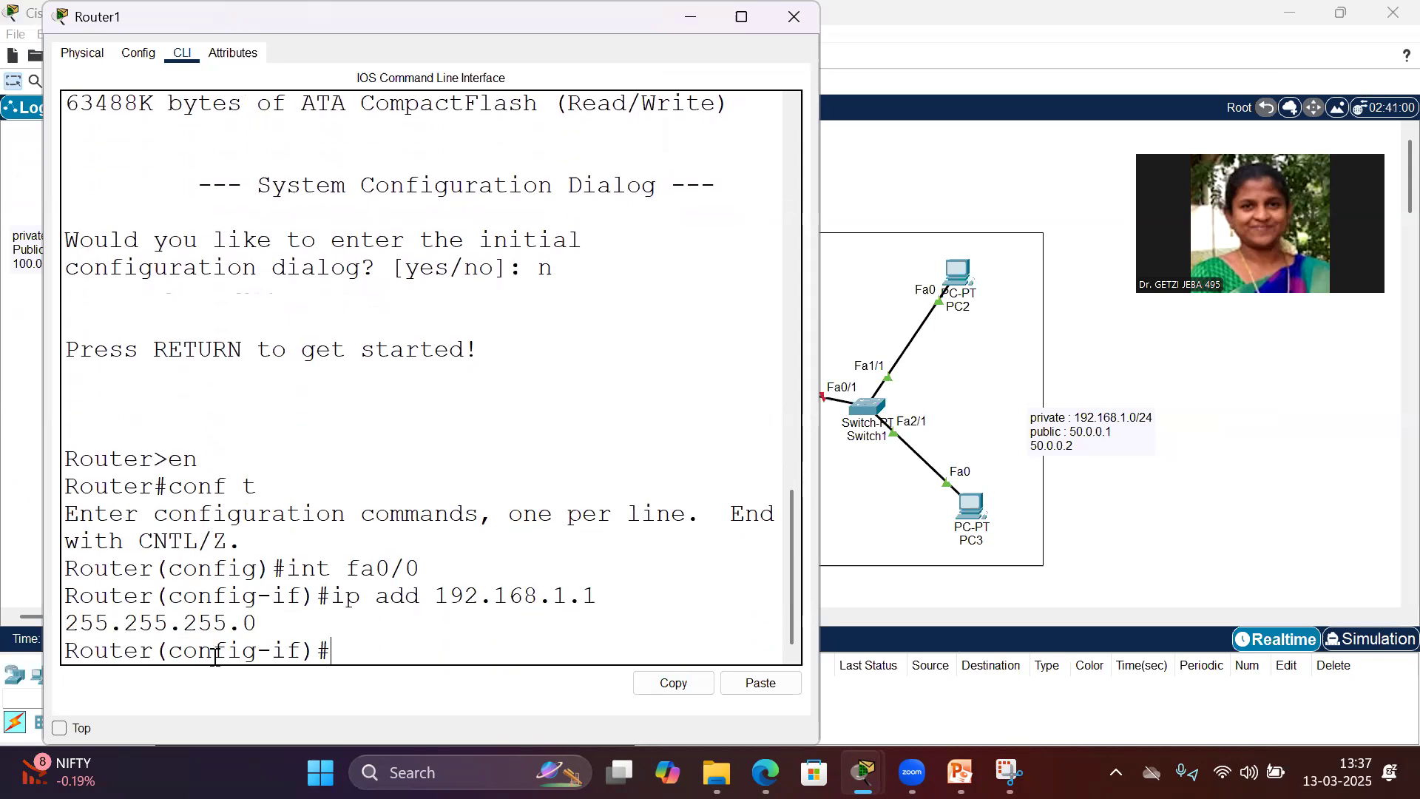
Step: Mark Router1's fa0/0 as the NAT inside interface and enable it with no shut
type("ip nat insid")
type("e")
key("Return")
type("no shut")
key("Return")
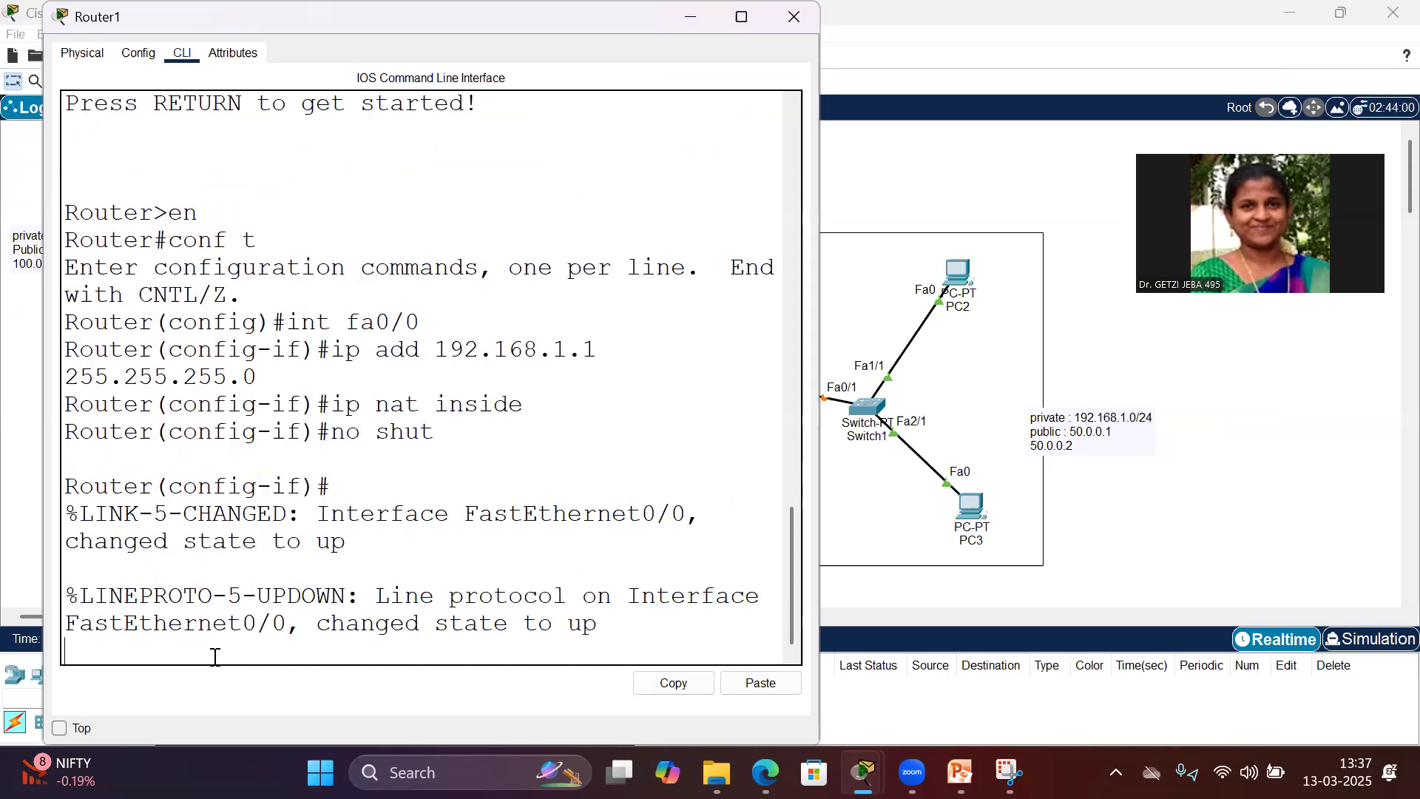
Step: Assign IP address 200.0.0.2 with mask 255.255.255.0 to Router1's se2/0 interface
type("int")
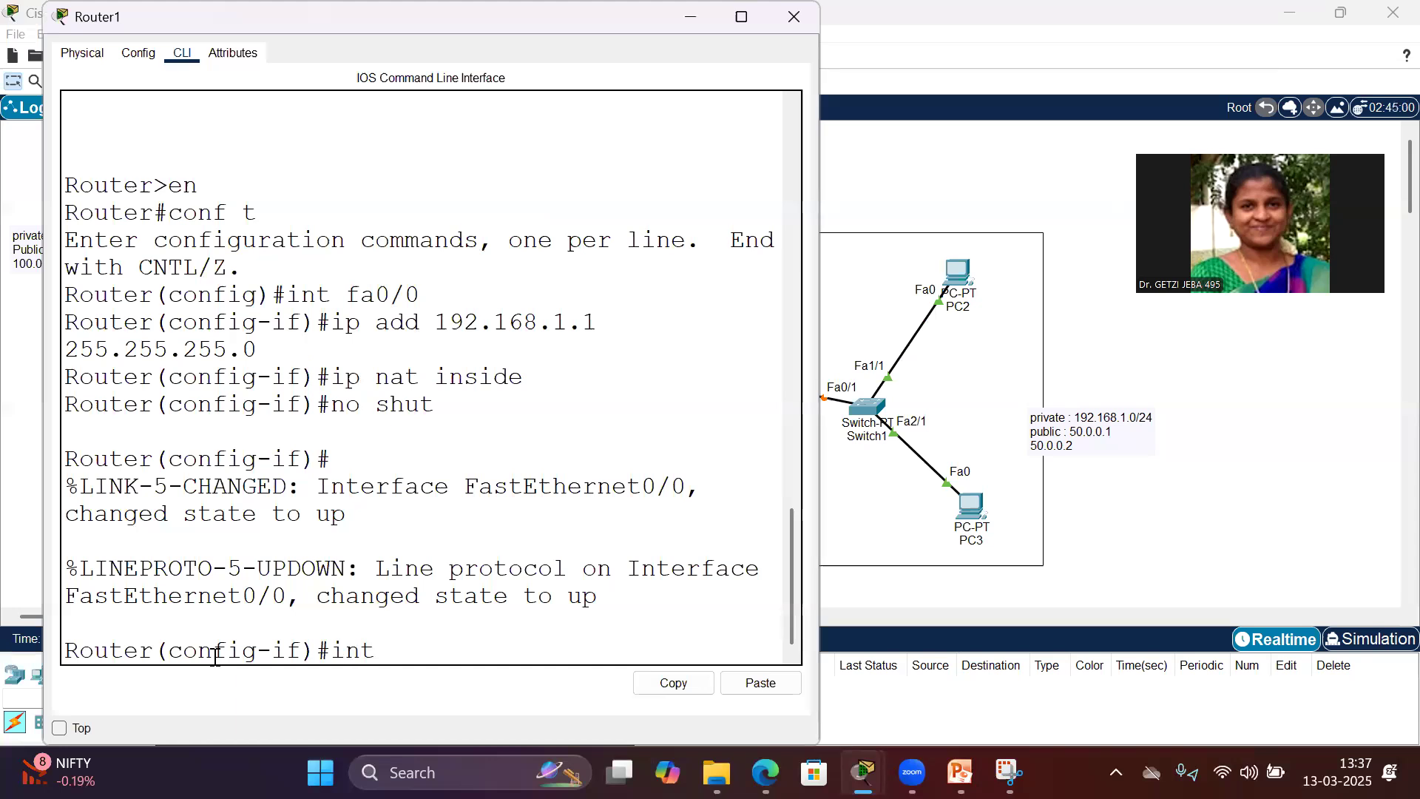
type(" se2/0")
key("Return")
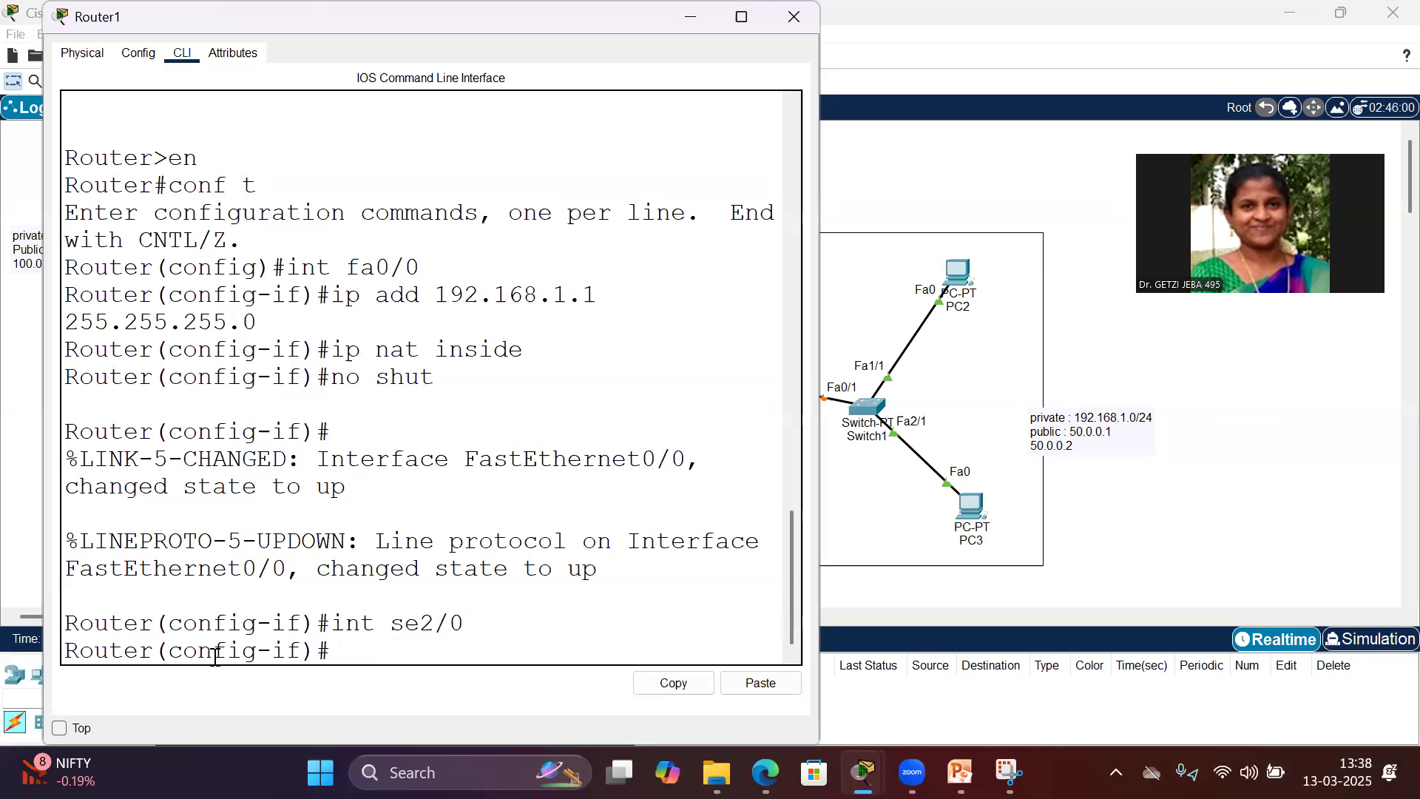
type("ip add ")
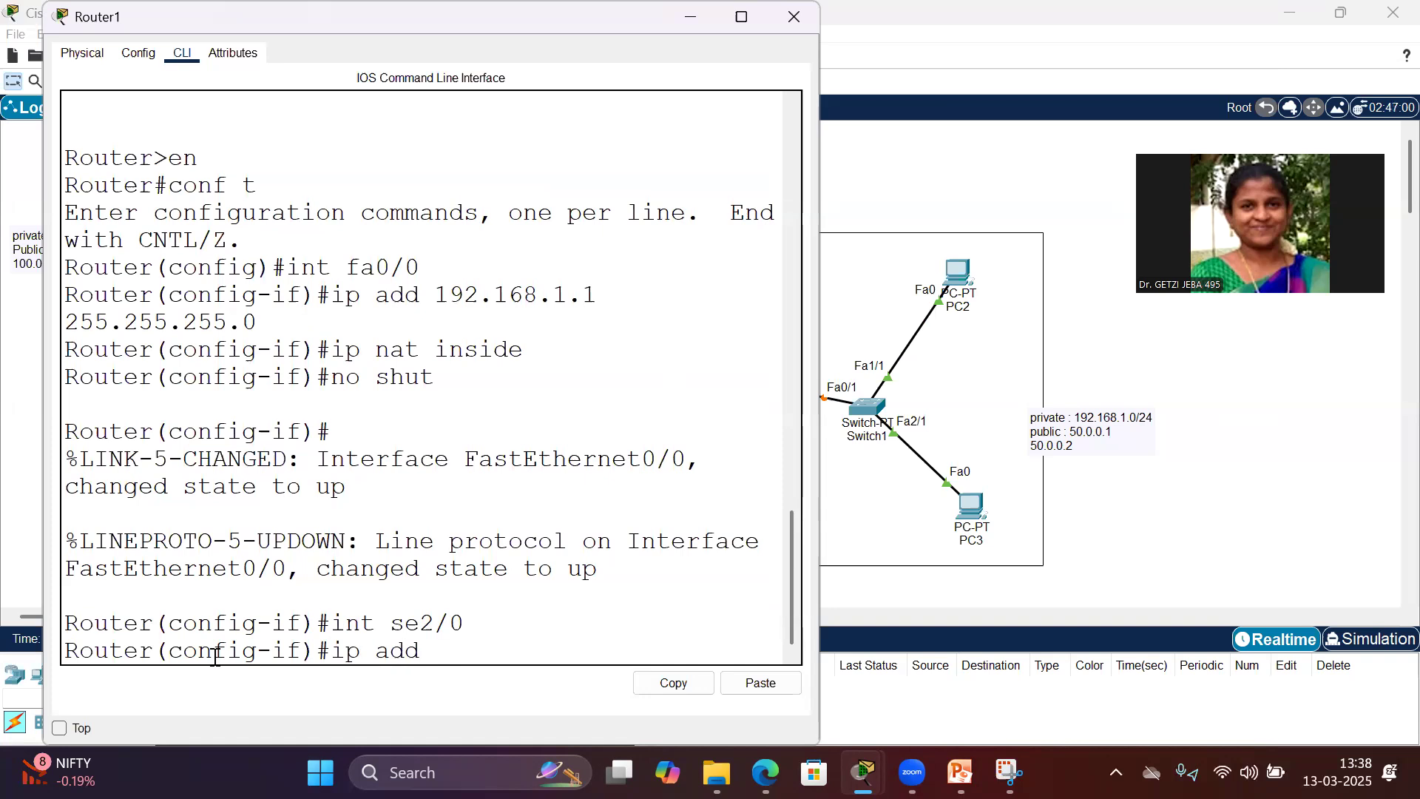
type("200.0.0.2 25")
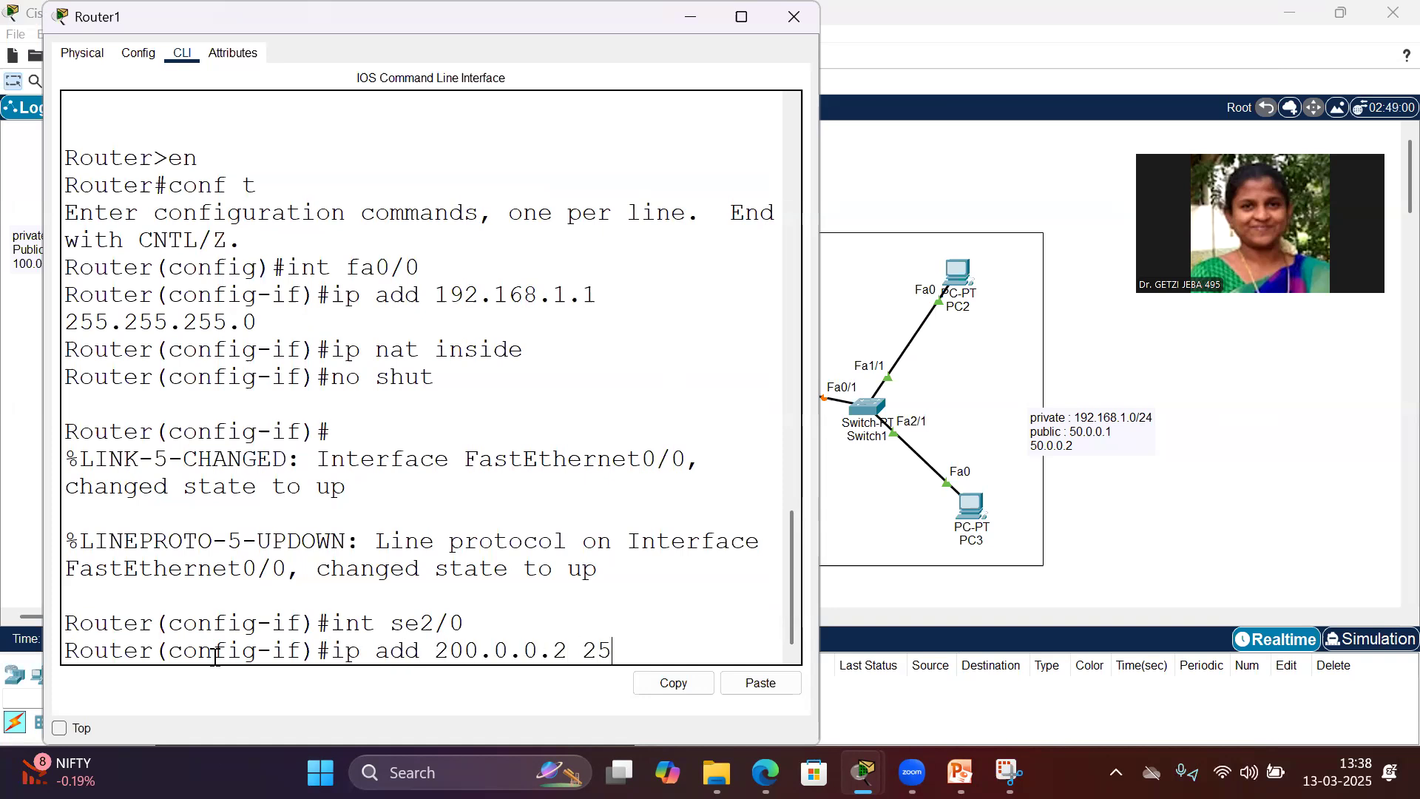
type("5.255.255.0")
key("Return")
Step: Mark Router1's se2/0 as the NAT outside interface and enable it with no shut
type("ip")
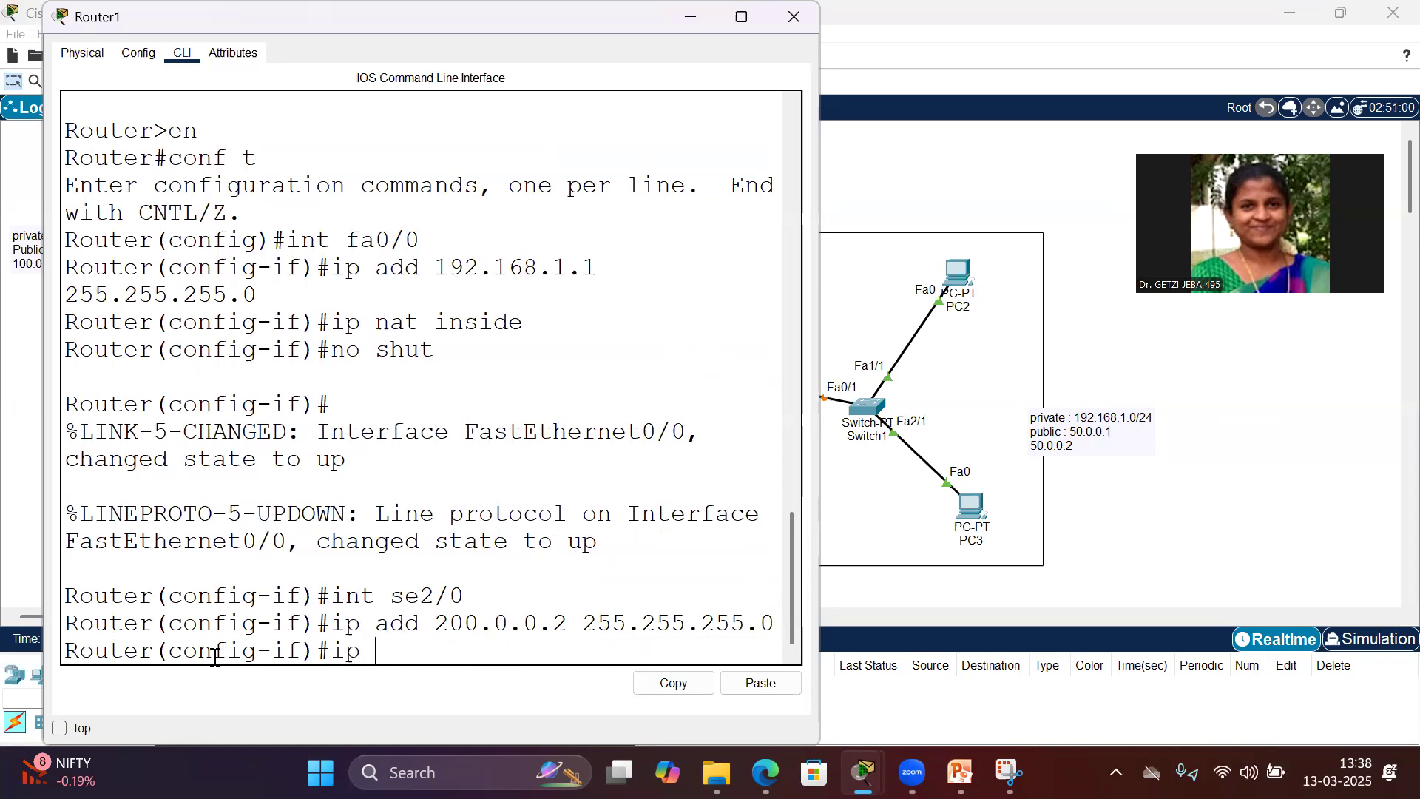
type(" nat outside")
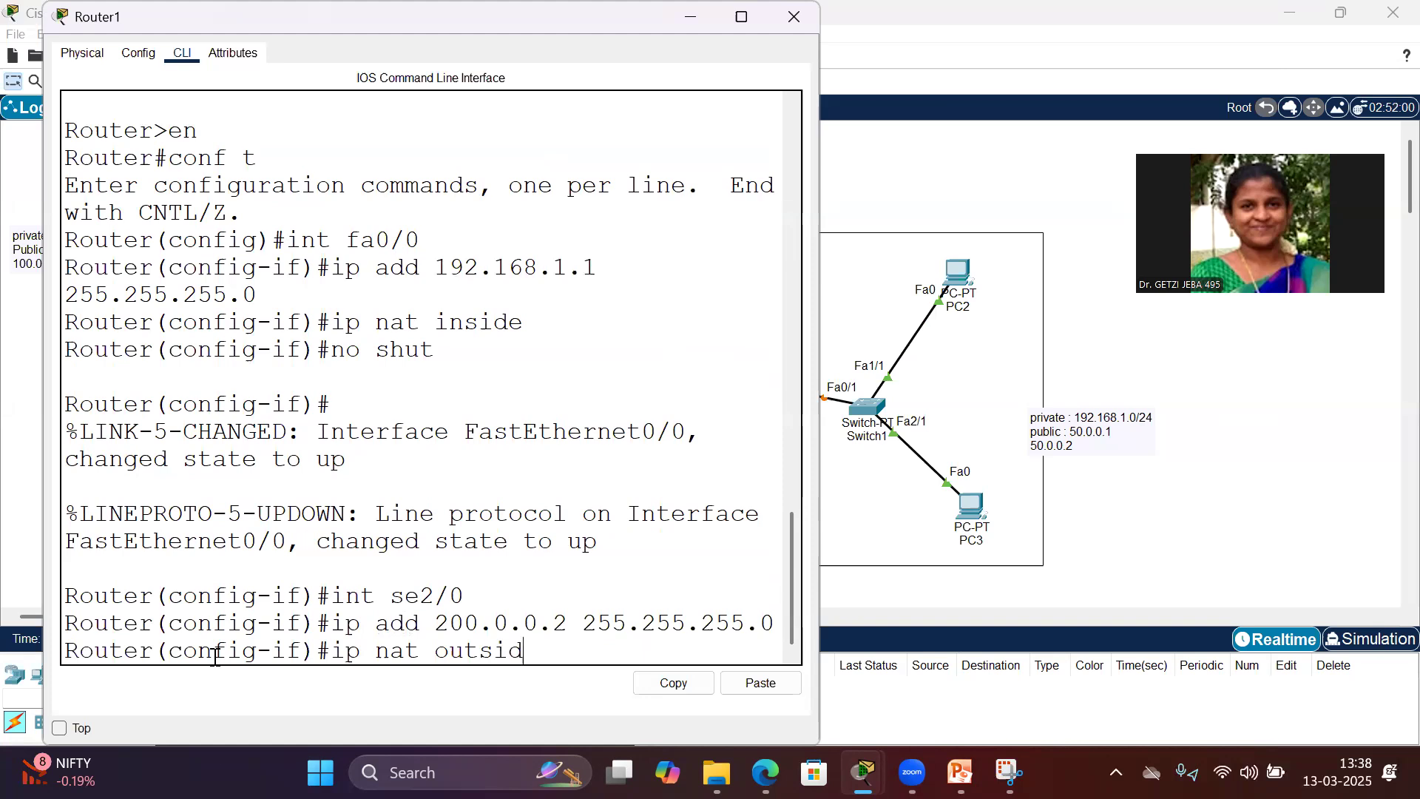
key("Return")
type("no shut")
key("Return")
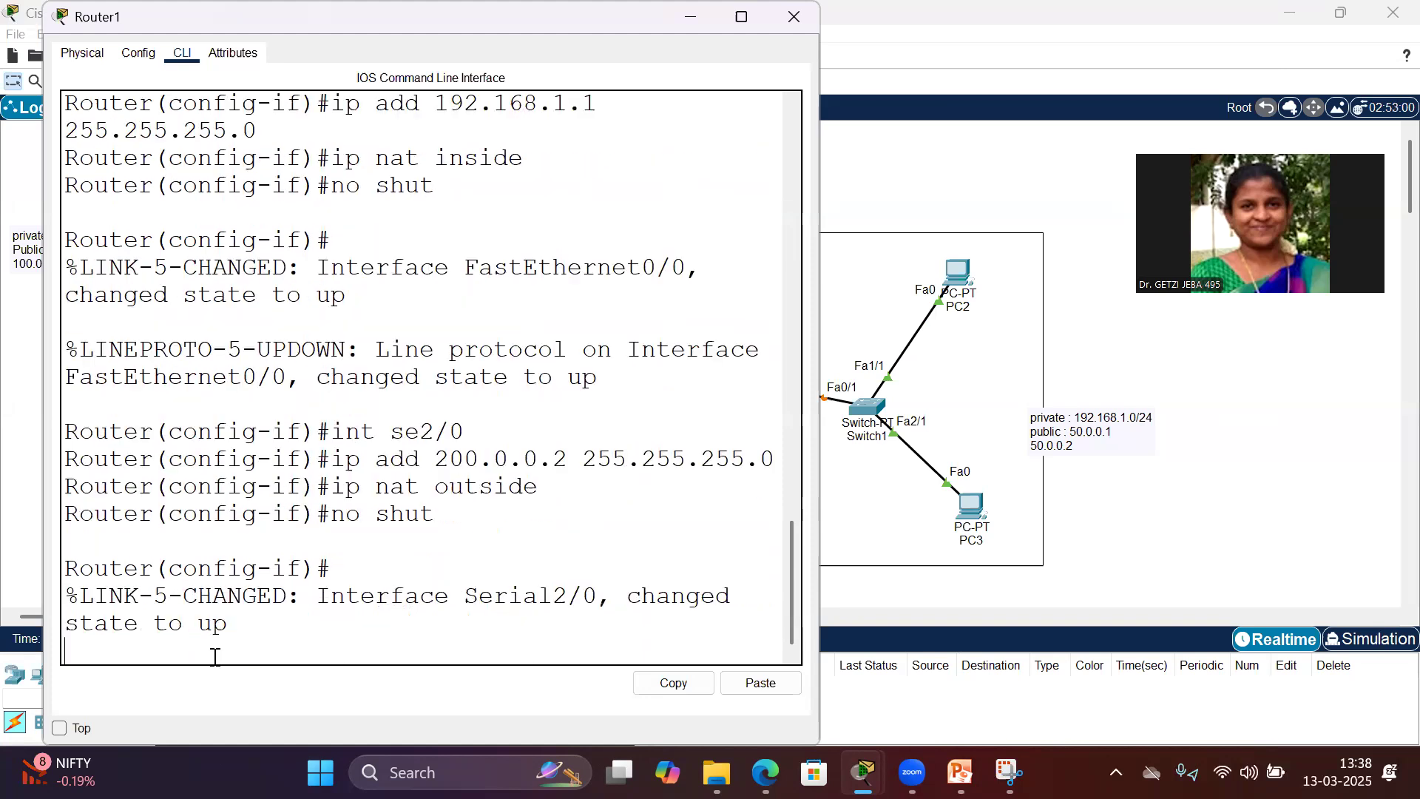
Step: Assign IP address 90.0.0.1 with mask 255.255.255.0 to Router1's fa1/0 interface and enable it with no shut
type("int fa1/0")
key("Return")
type("ip a")
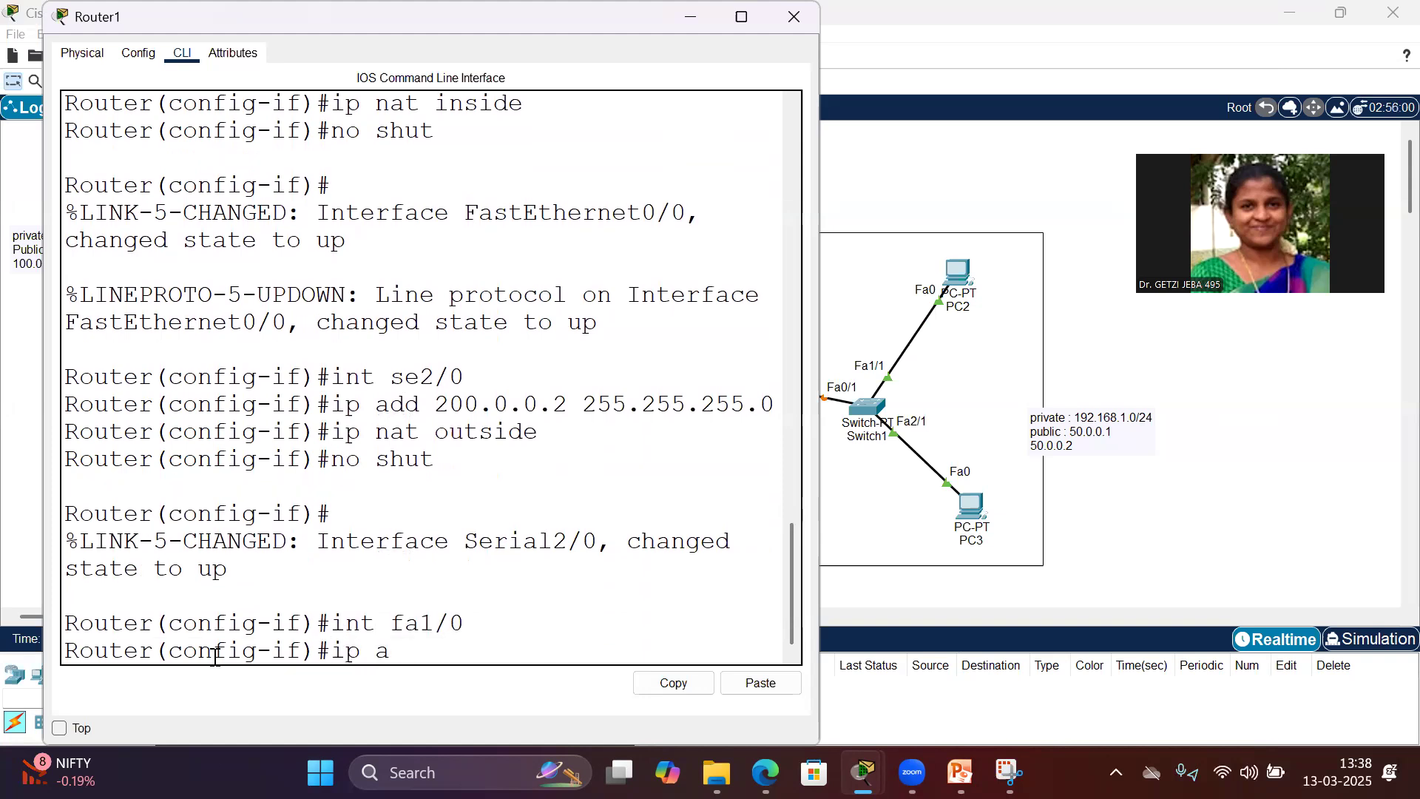
type("dd 5 0")
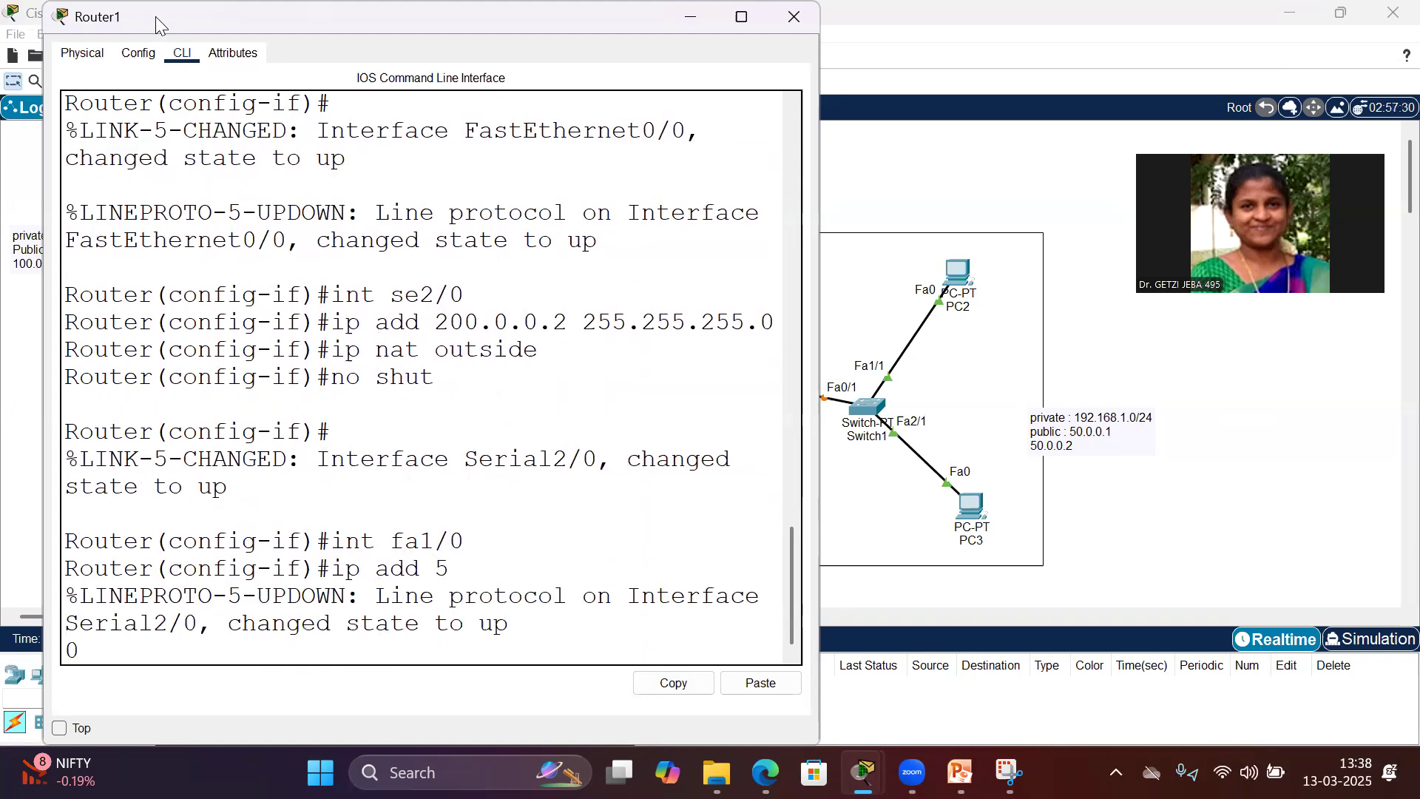
left_click_drag(155, 16, 171, 36)
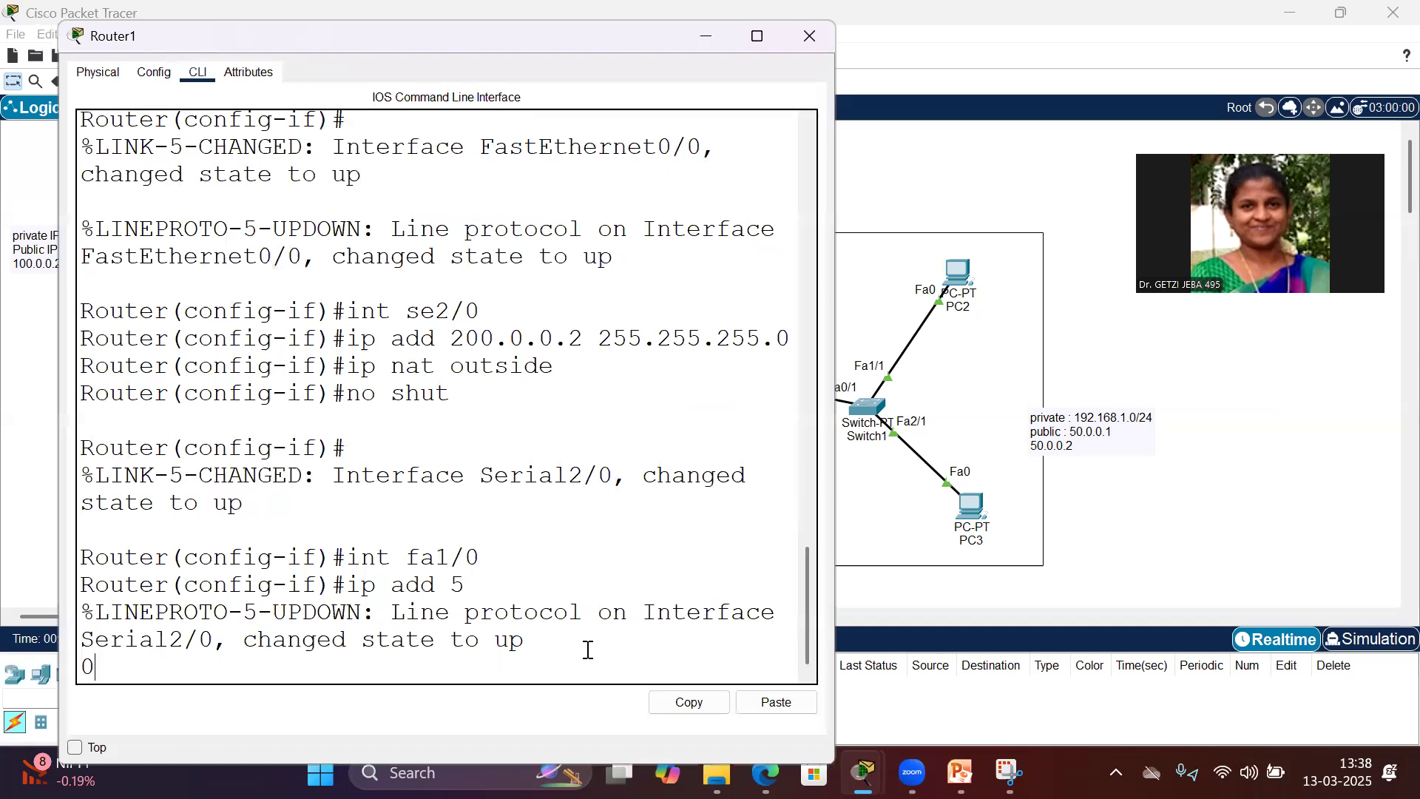
key("Return")
key("Up")
key("BackSpace")
key("BackSpace")
type("90")
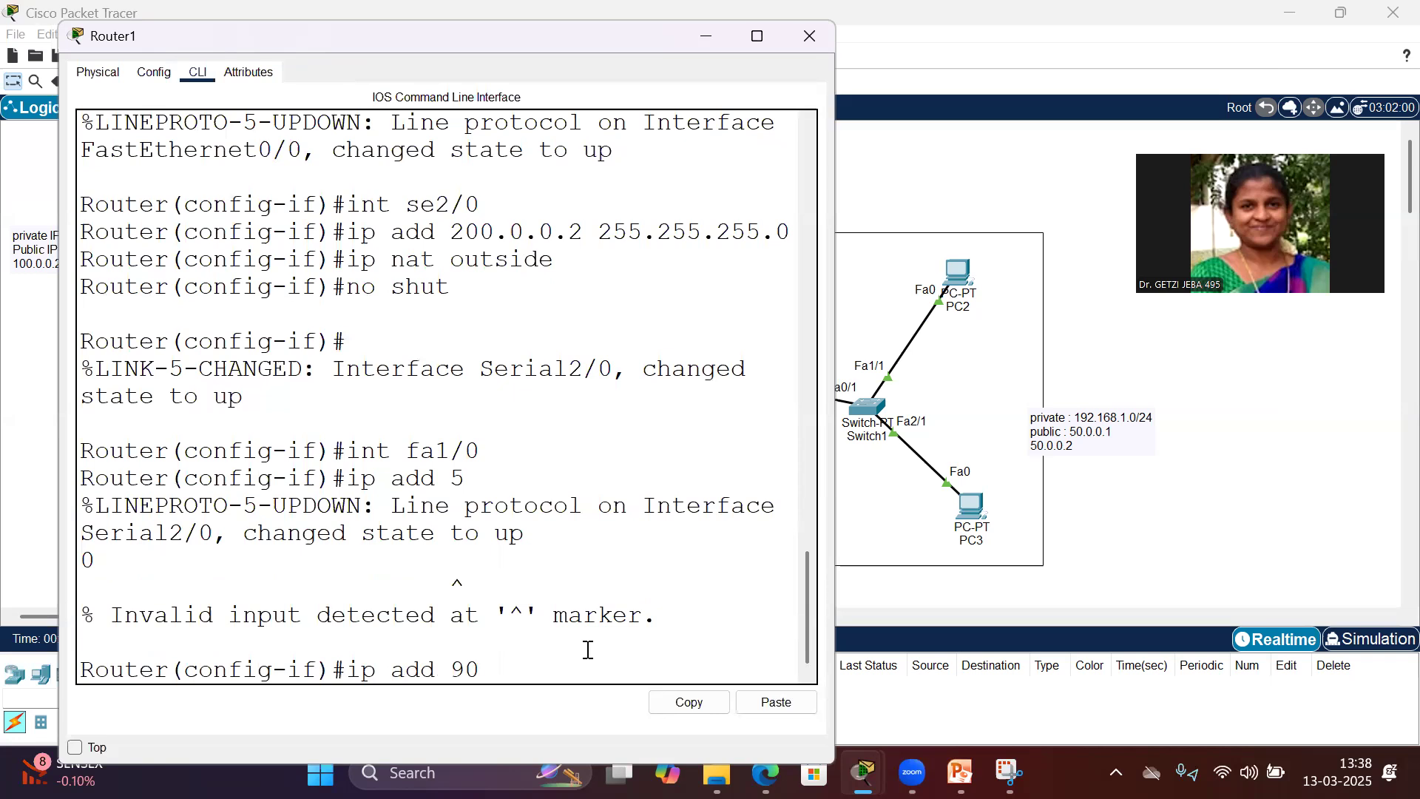
type(".0.0.1 255.255.255.0")
key("Return")
type("no shut")
key("Return")
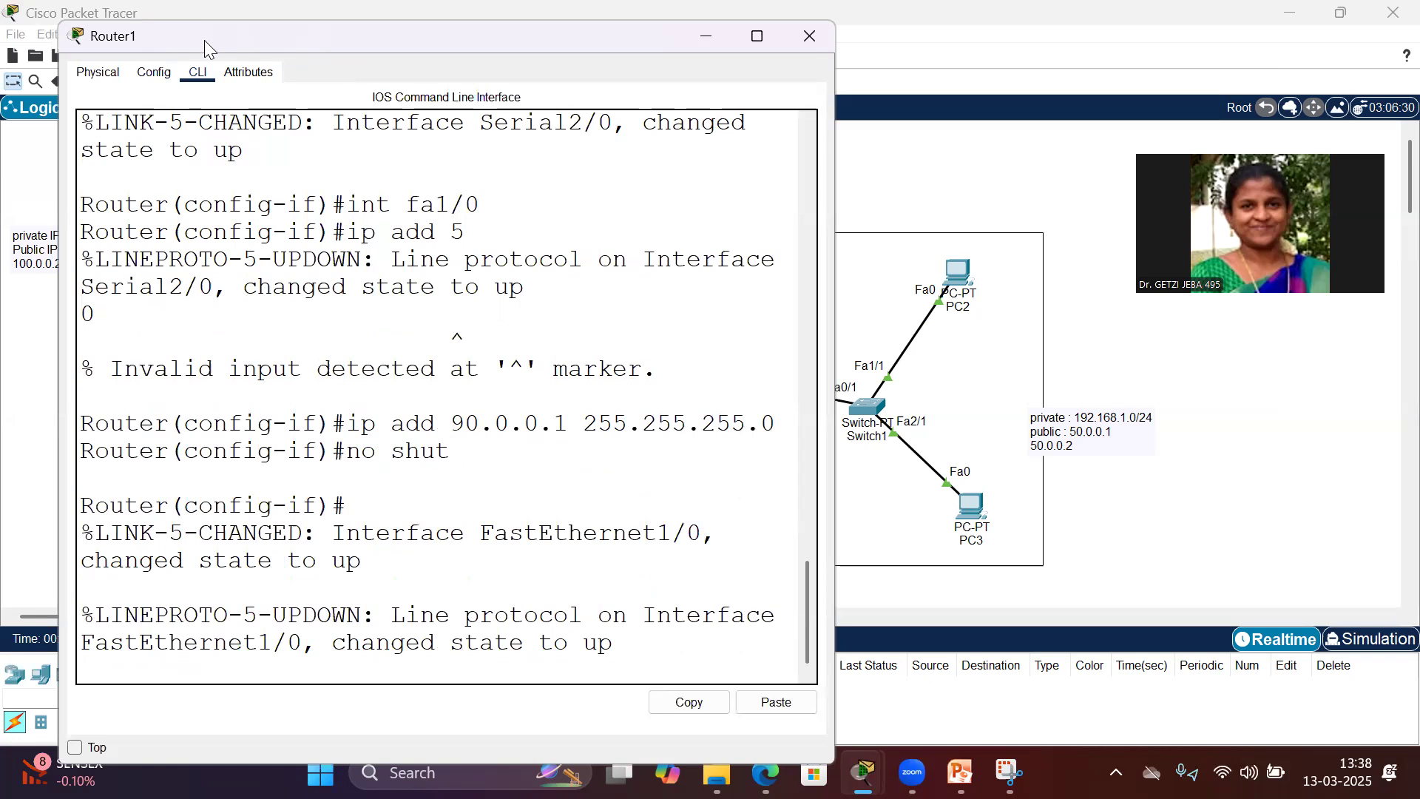
Step: Open Server0's IP configuration and set its static IPv4 address to 90.0.0.2
left_click_drag(211, 37, 229, 278)
left_click(714, 233)
left_click_drag(651, 175, 639, 25)
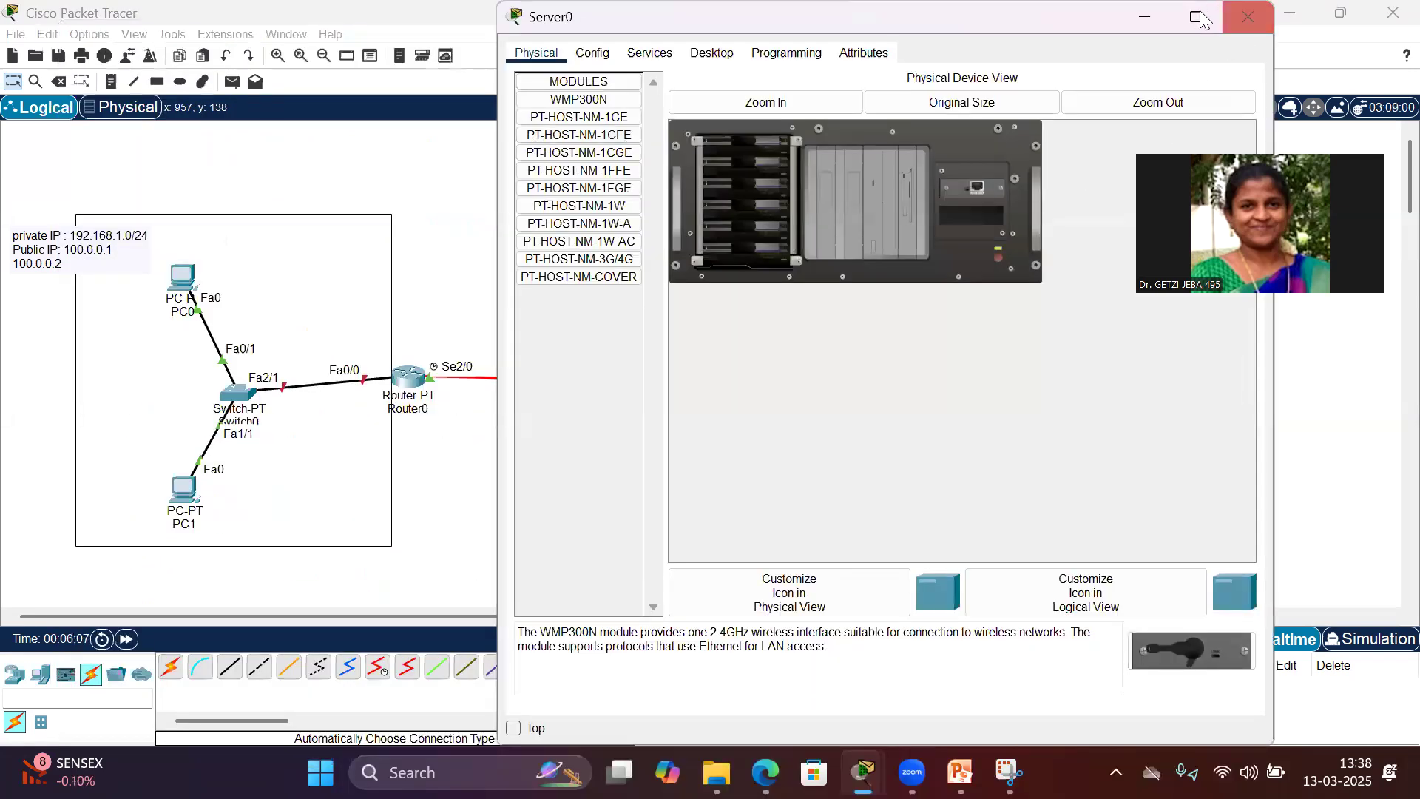
mouse_move(1196, 16)
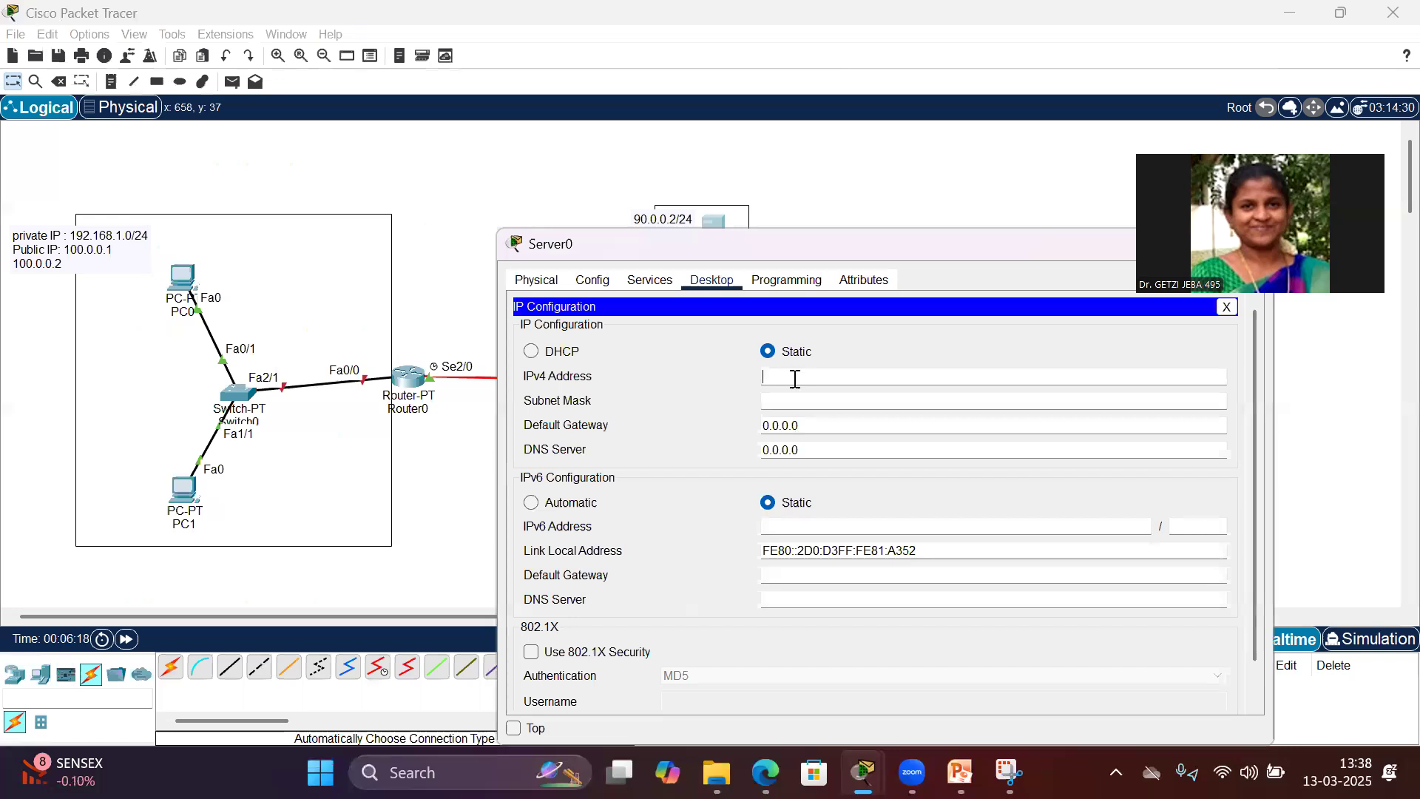
type("90.0.0.2")
key("Tab")
key("Tab")
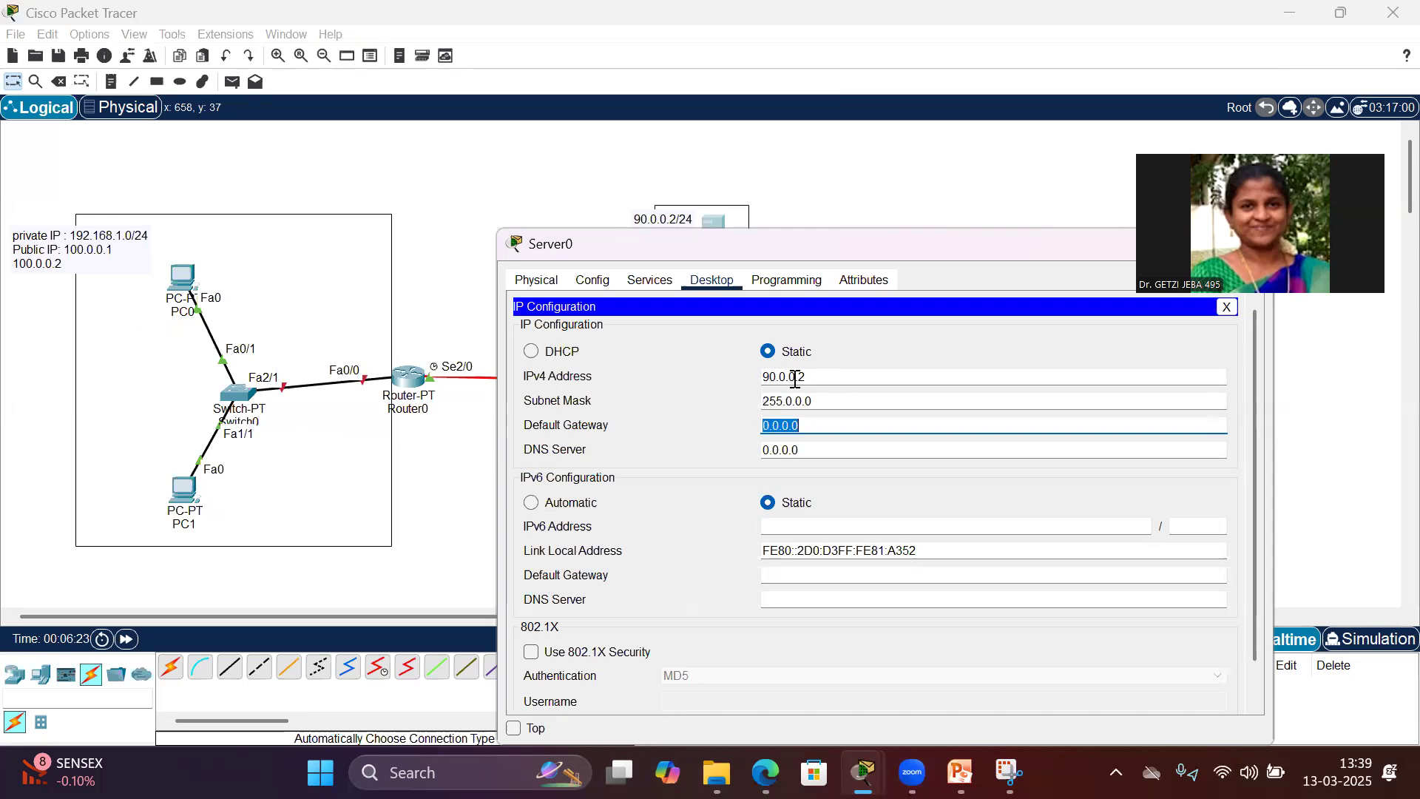
Step: Set Server0's subnet mask to 255.255.255.0 and default gateway to 90.0.0.1, and close its window
key("shift+Tab")
type("2")
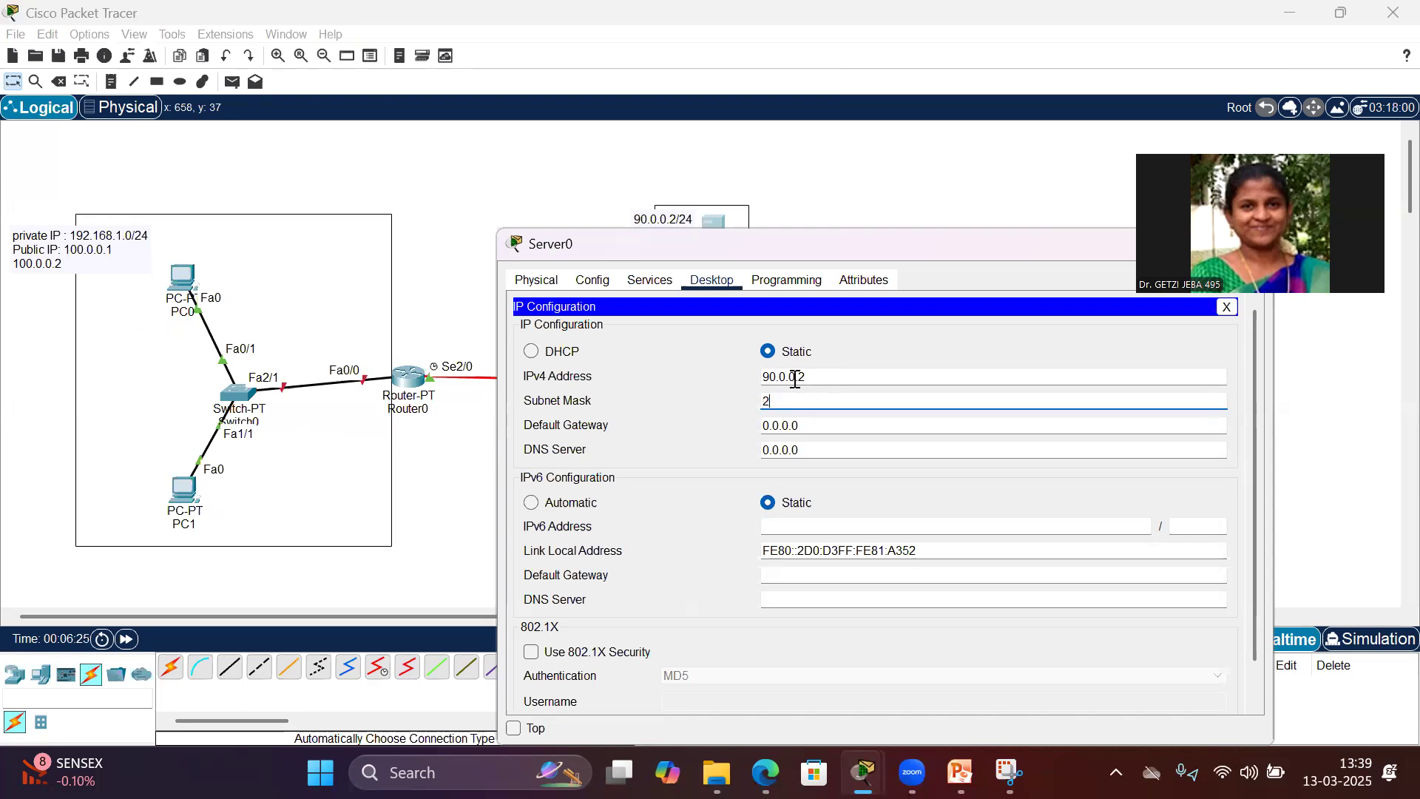
type("55.255.255.0")
key("Tab")
type("90.0.0.1")
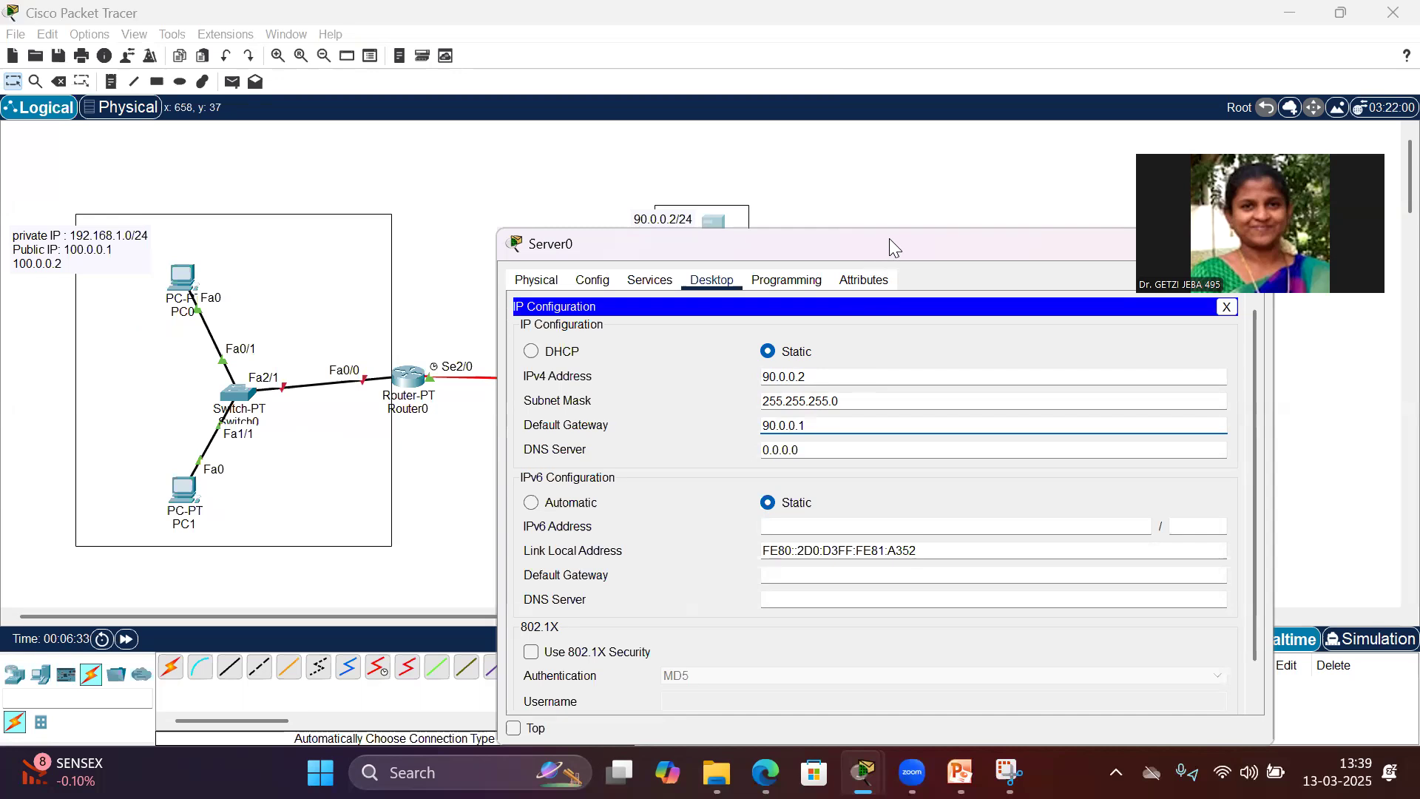
left_click_drag(889, 238, 667, 302)
left_click(1019, 311)
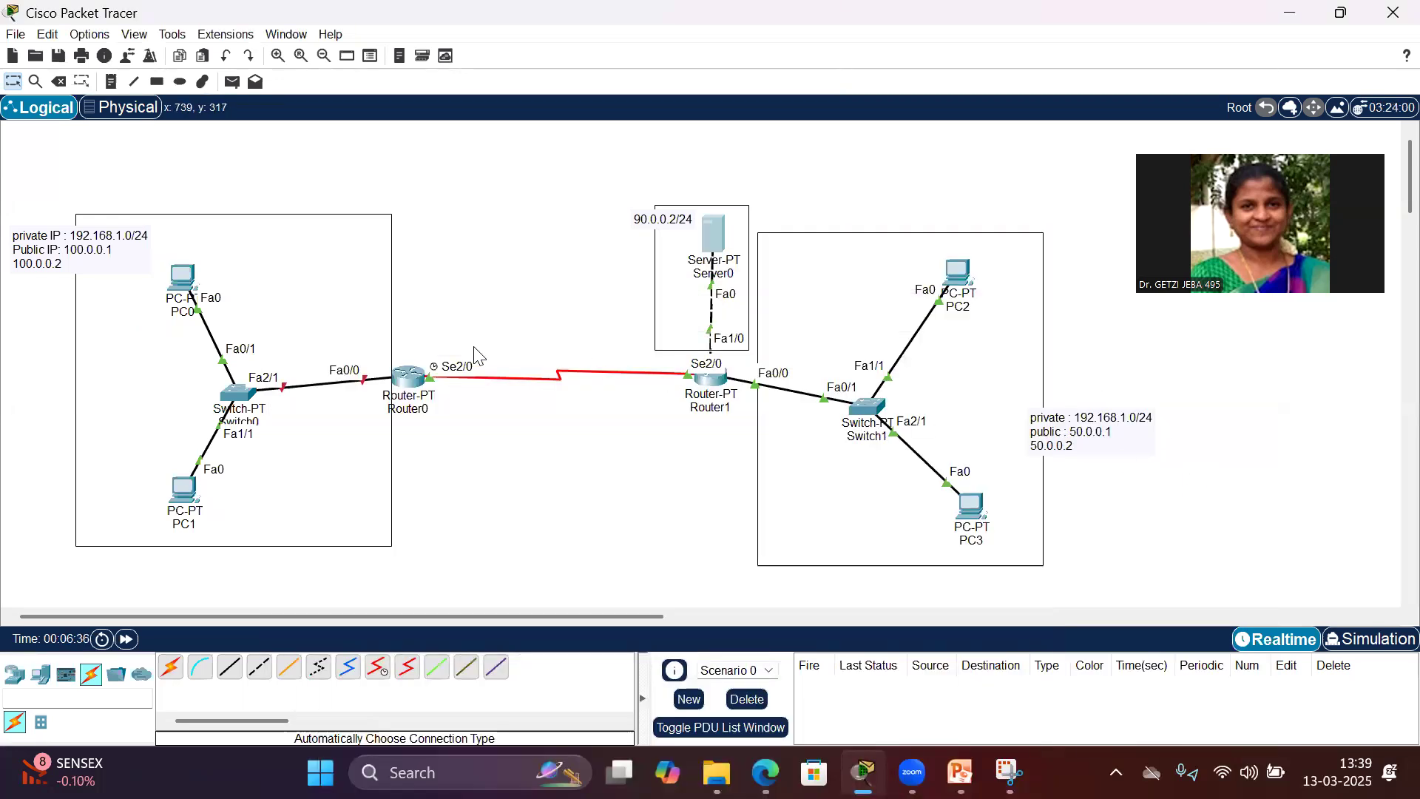
Step: Enable Router0's fa0/0 interface with no shut in its command line and close the router window
left_click(413, 381)
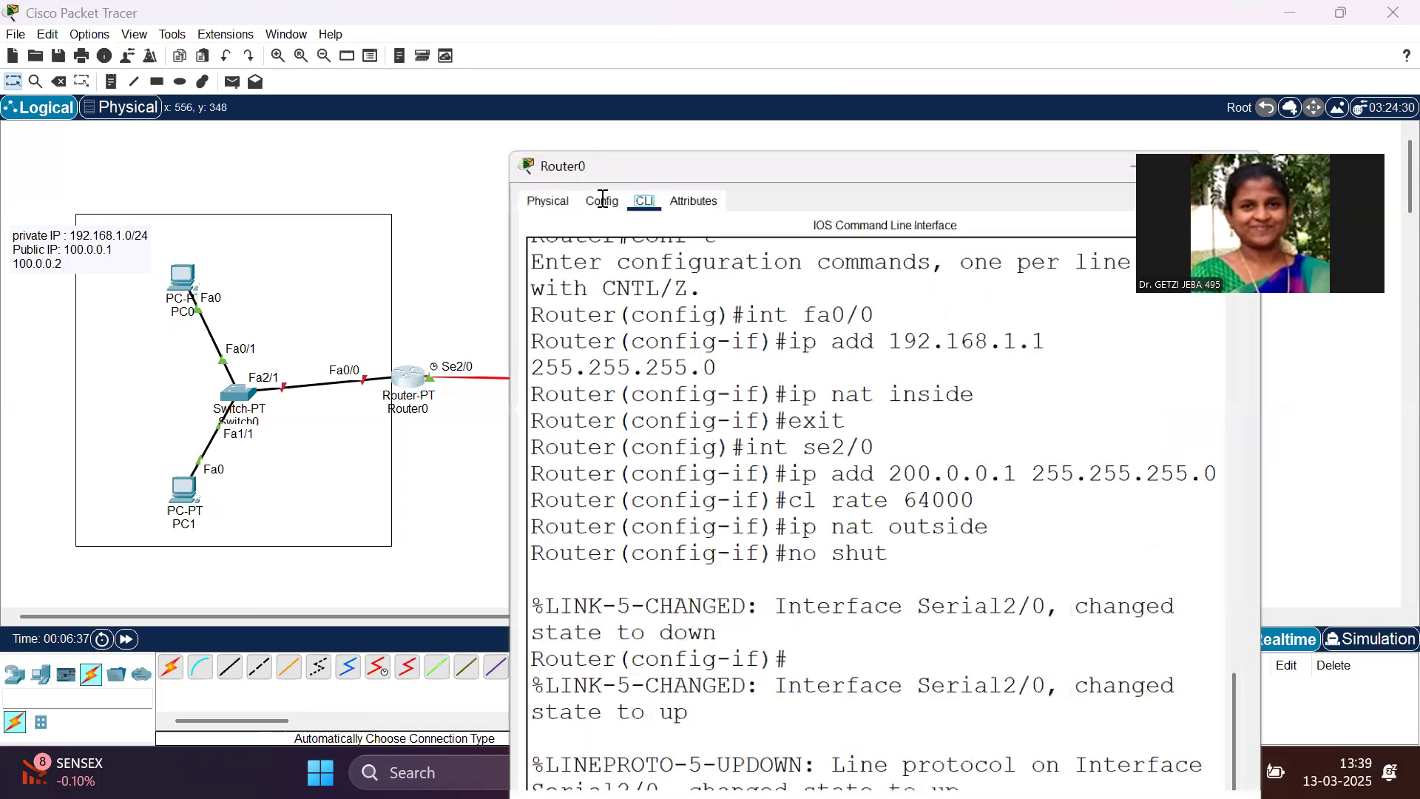
left_click(852, 633)
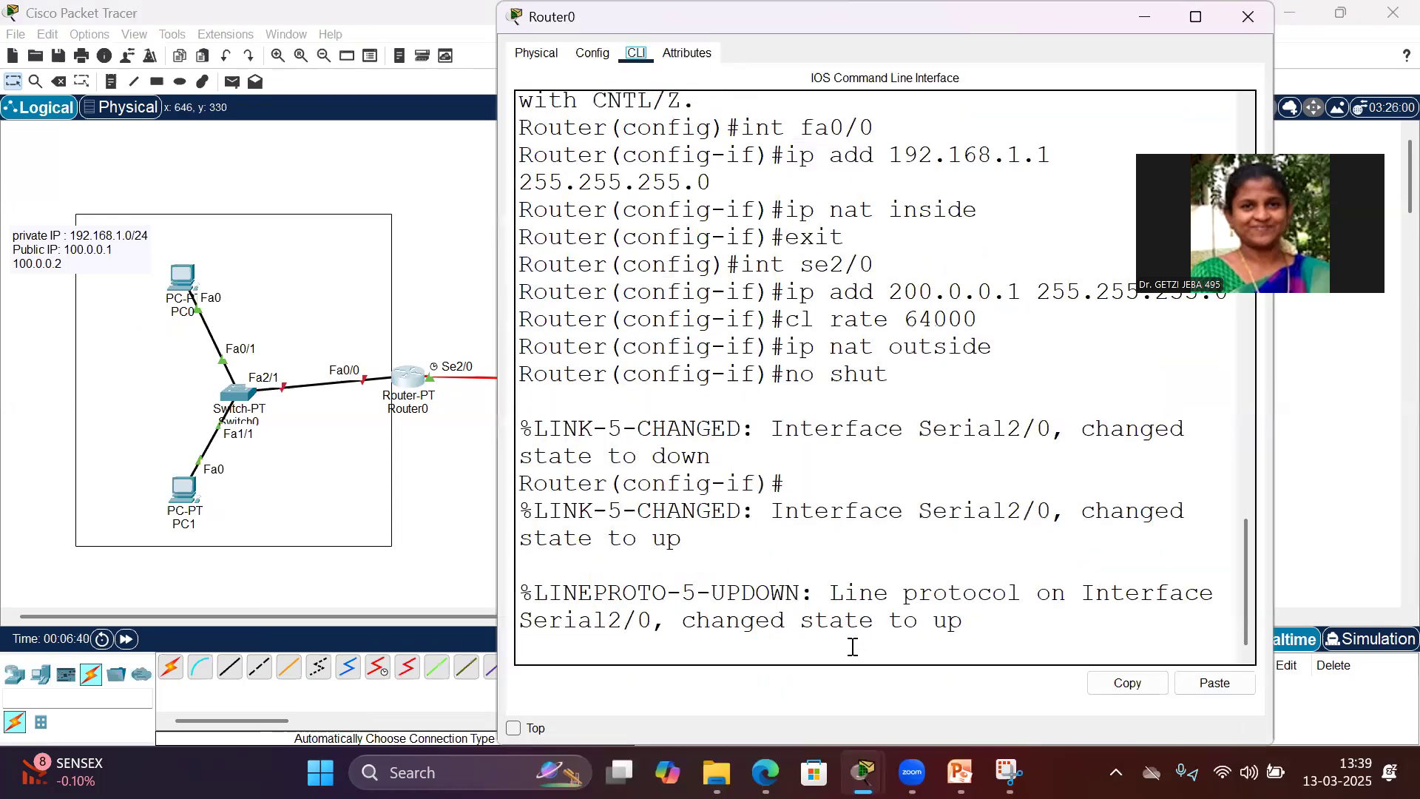
key("Return")
type("int fa0/0")
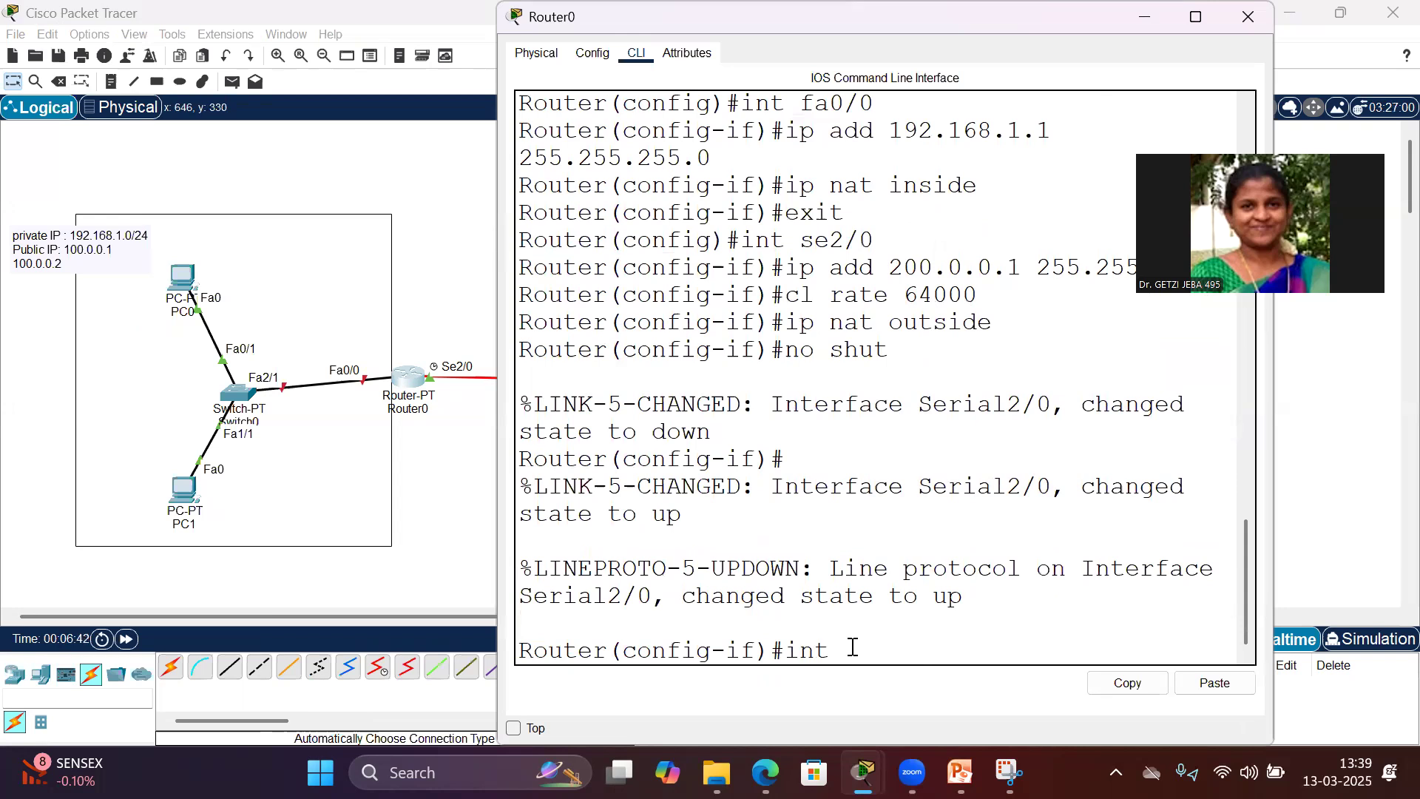
key("Return")
type("no shut")
key("Return")
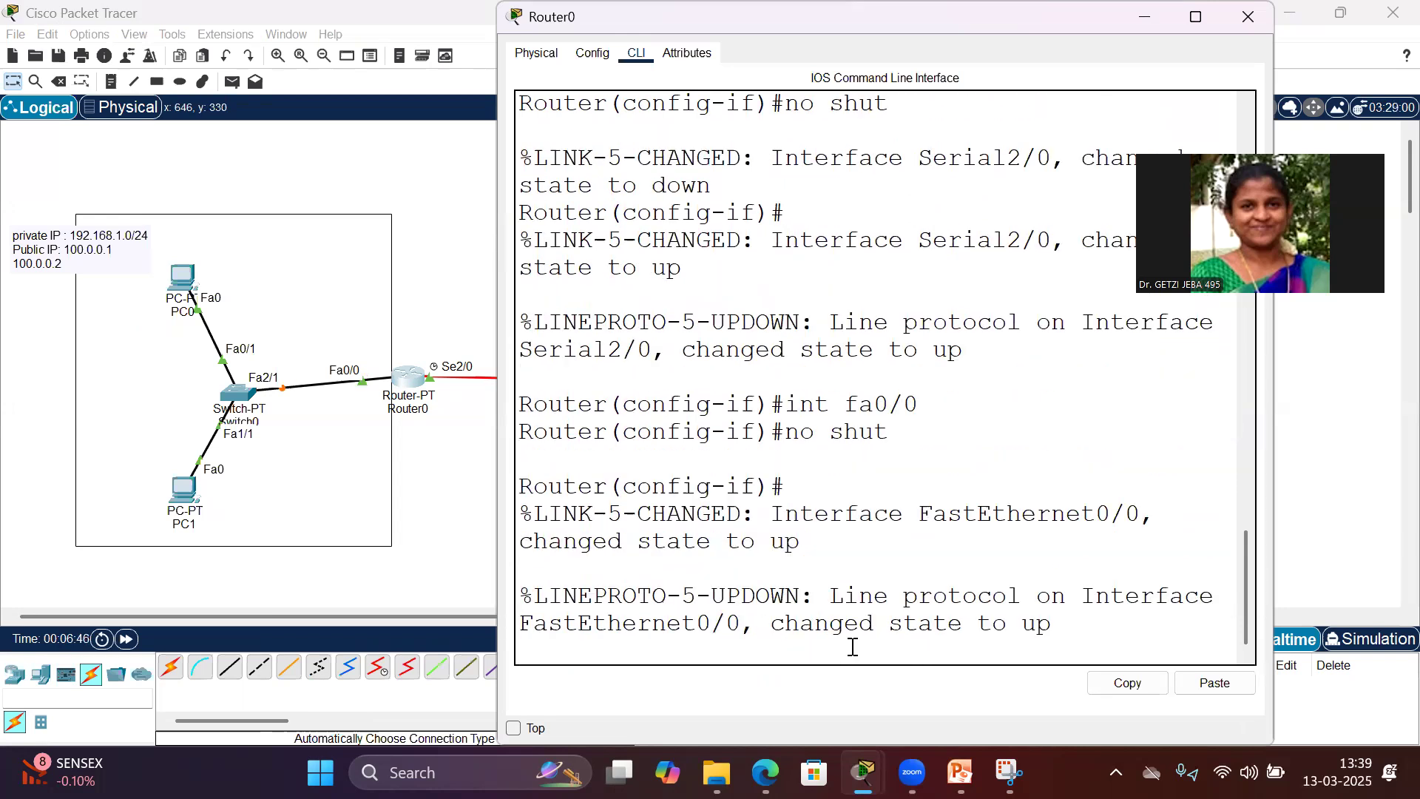
left_click(1247, 18)
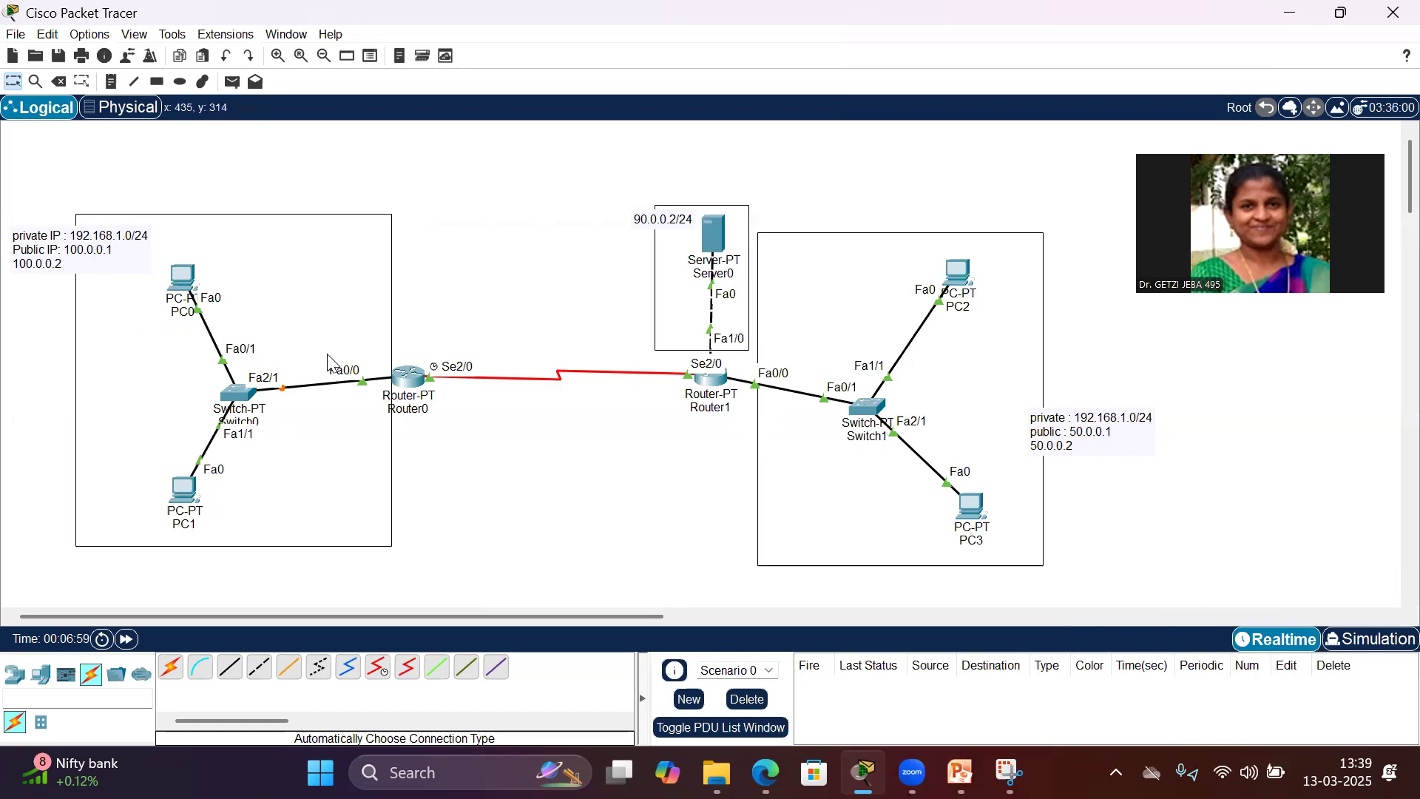
Step: In Router0's global configuration mode, add a static inside source NAT mapping from 192.168.1.2 to 100.0.0.2
left_click(408, 379)
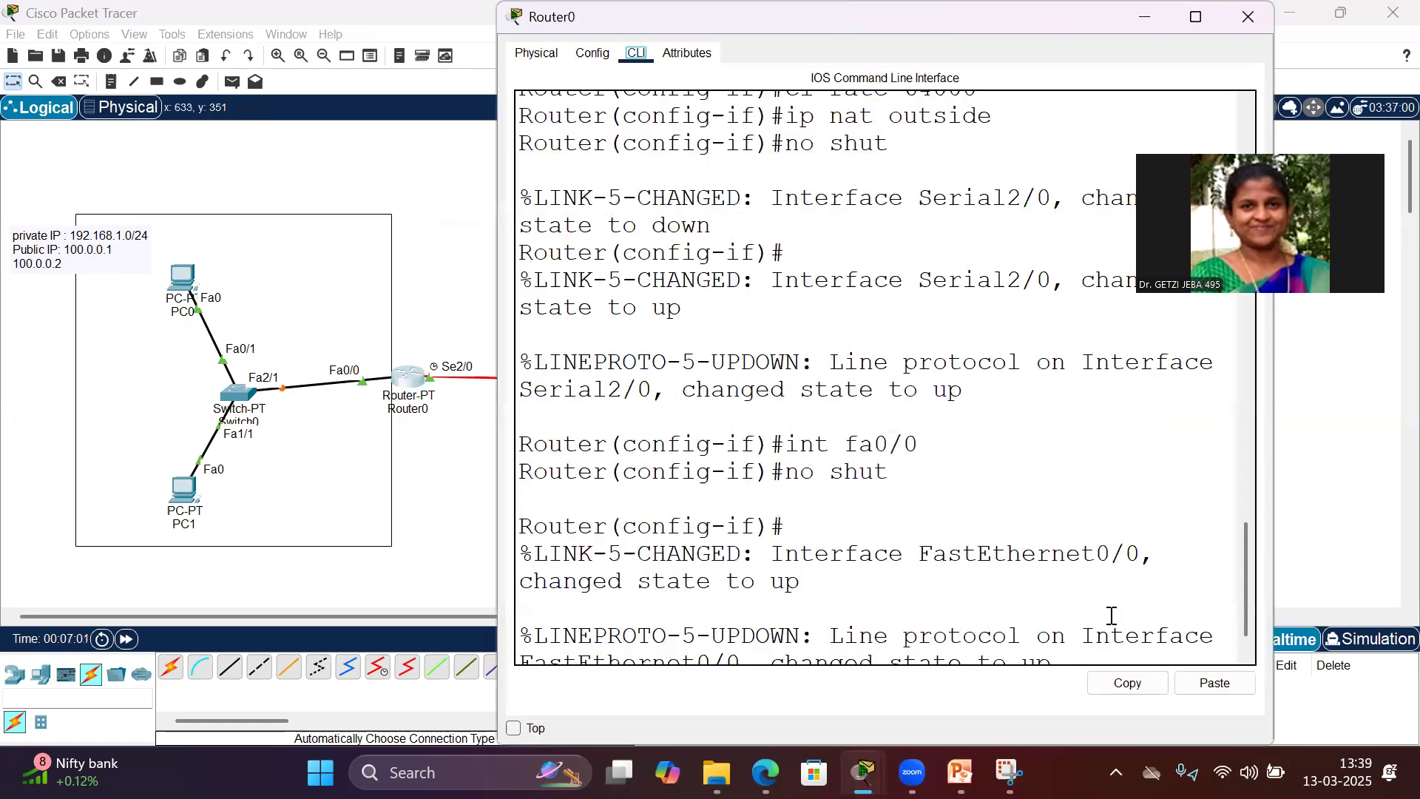
key("Return")
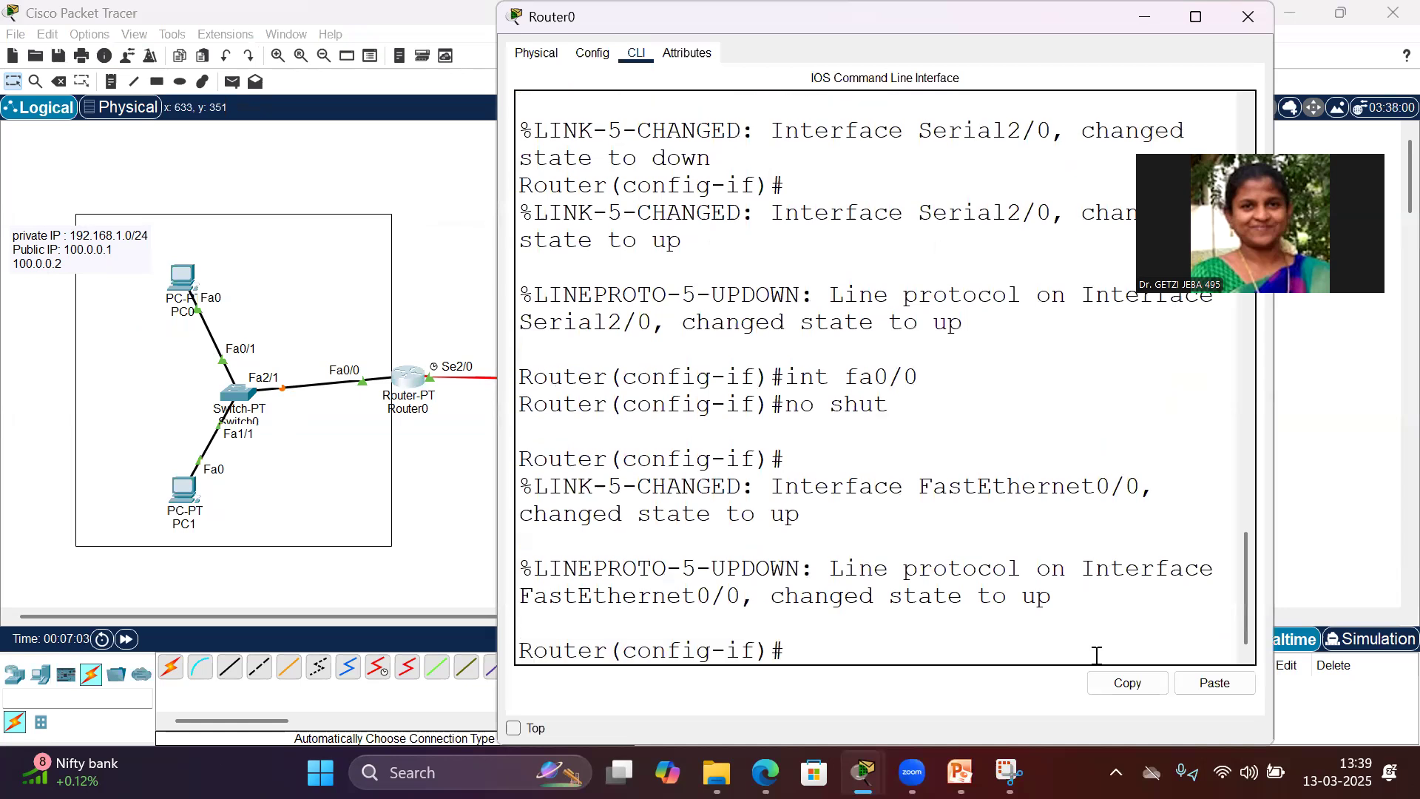
type("exit")
key("Return")
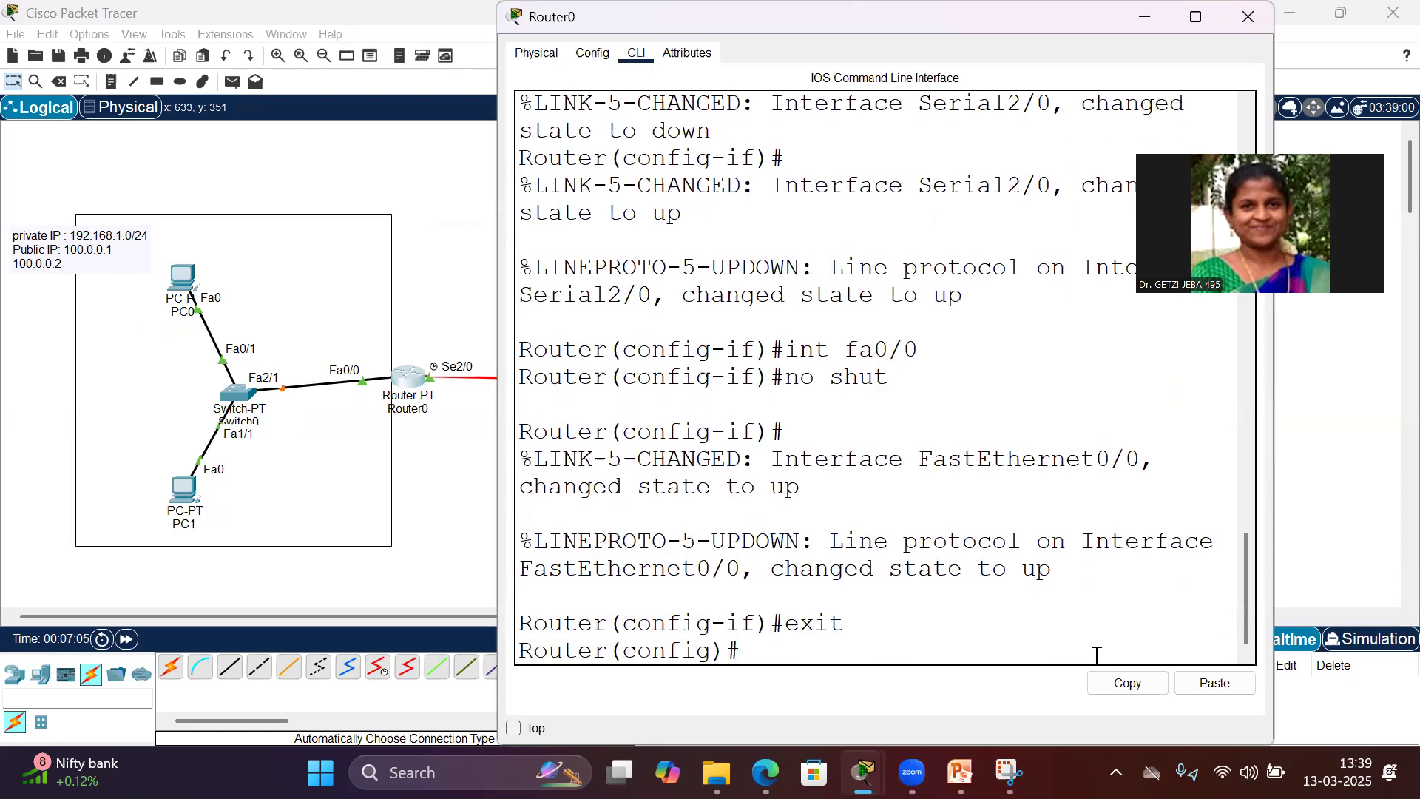
type("ip nat")
type("inside 1")
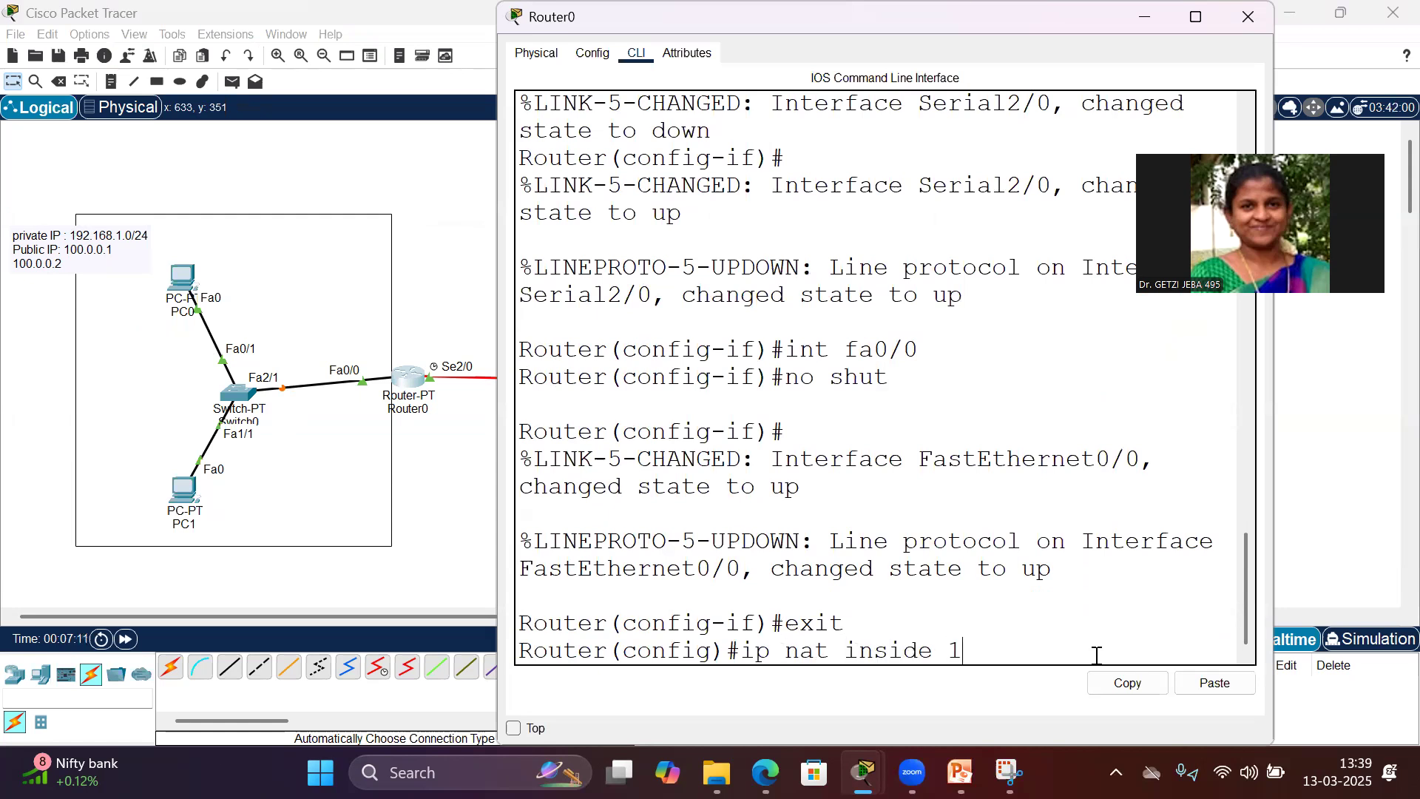
key("BackSpace")
type("source static ")
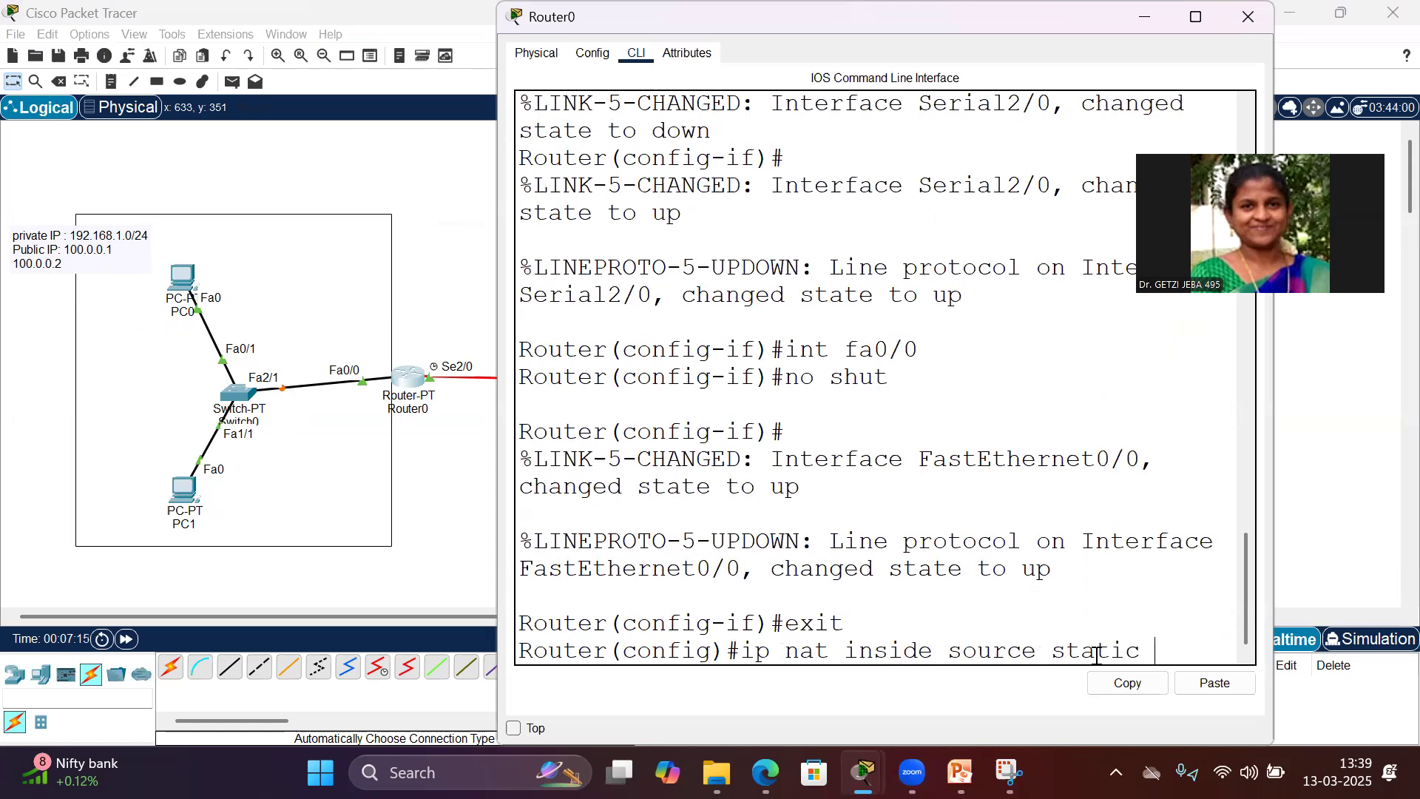
type("192.168.1.2")
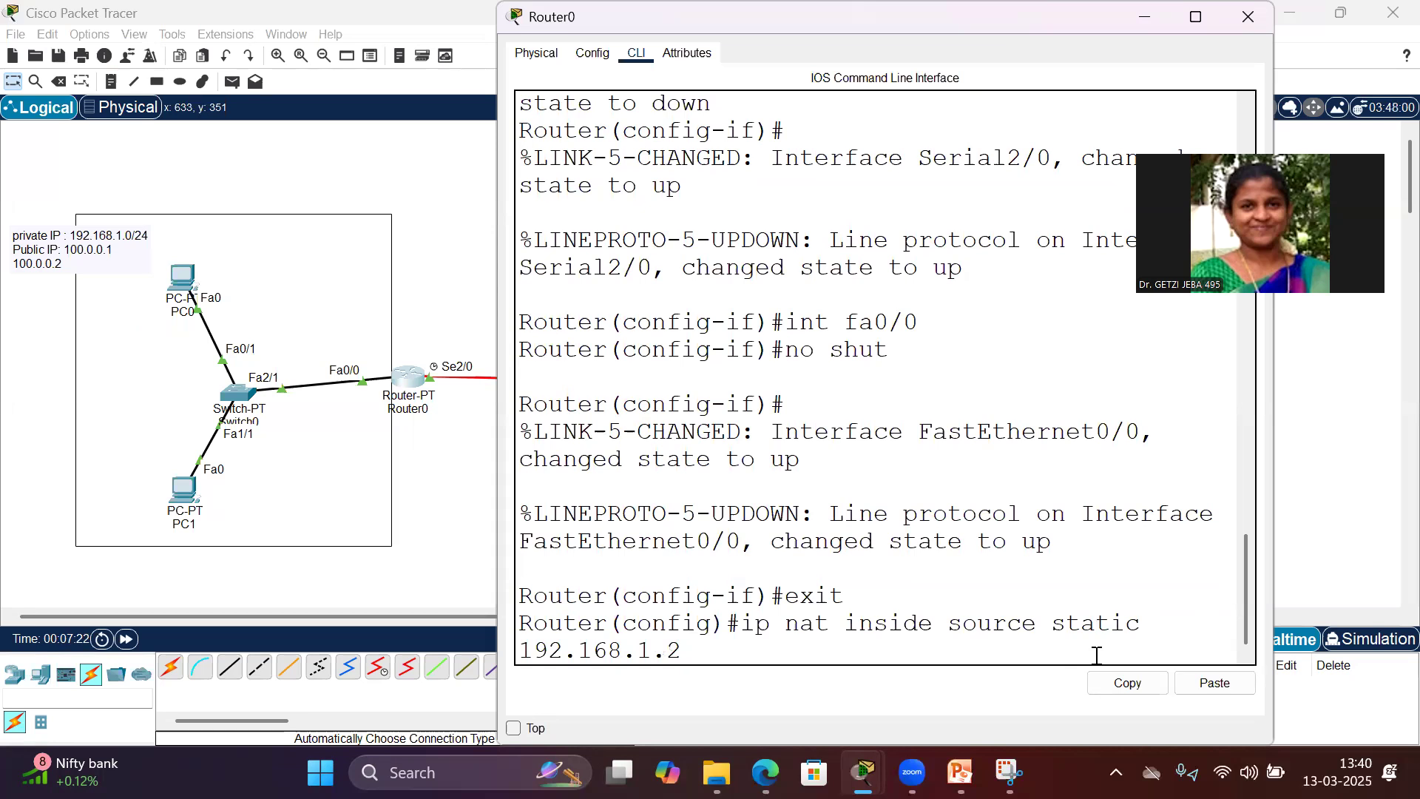
type(" 100.0.0.12")
key("Return")
Step: Add a second static inside source NAT mapping on Router0 from 192.168.1.3 to 100.0.0.1 and close its window
key("Up")
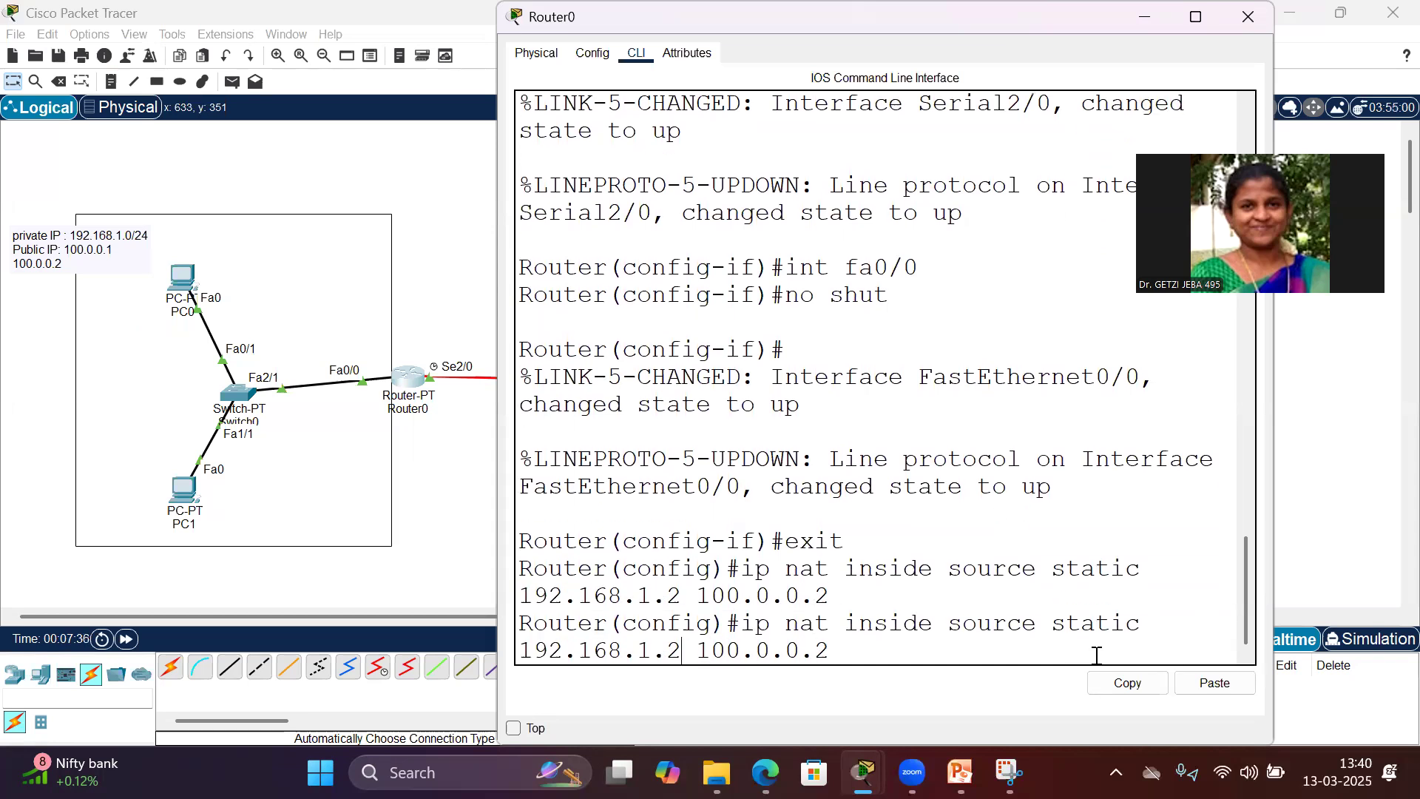
key("BackSpace")
type("3")
key("Right")
key("Right")
key("Right")
key("Right")
key("Delete")
key("Return")
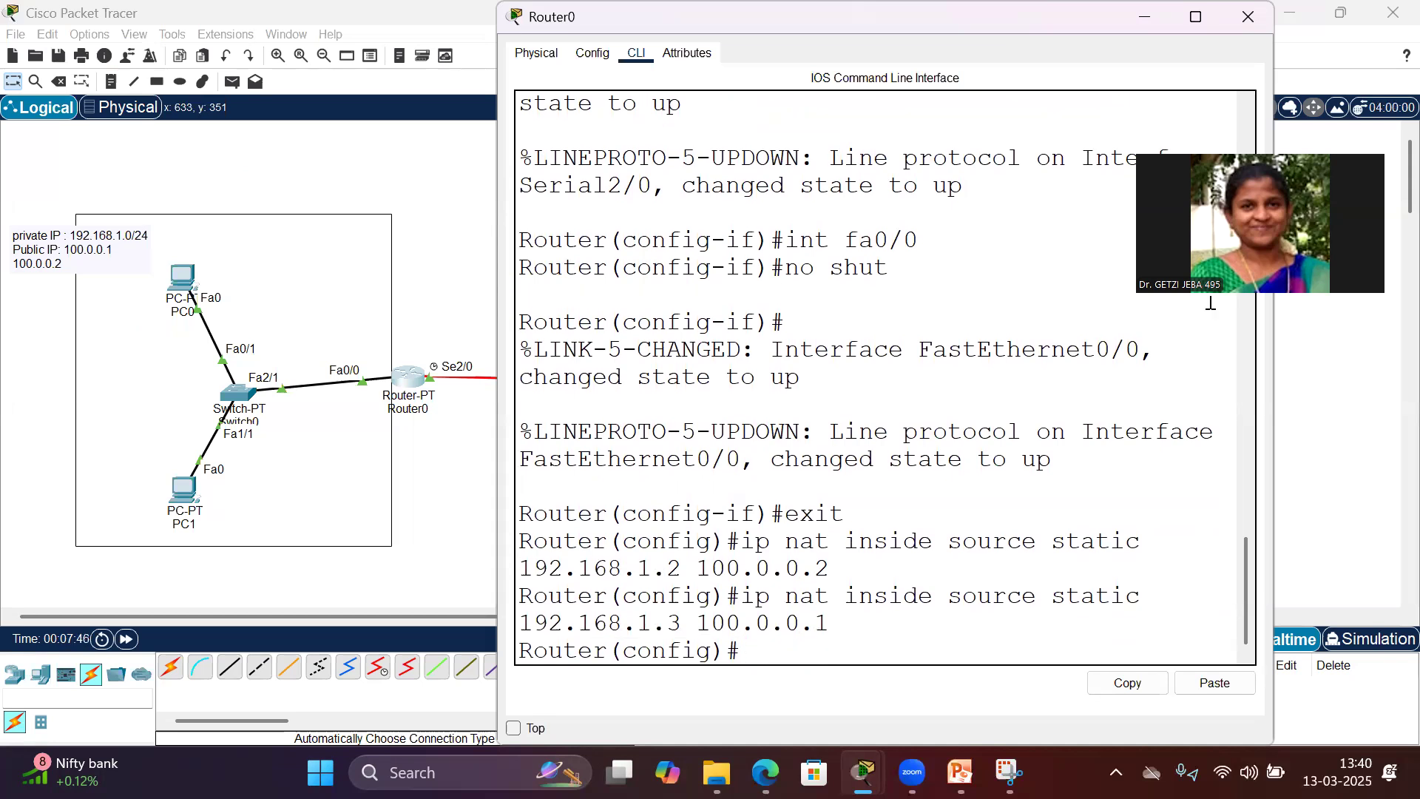
left_click(1245, 21)
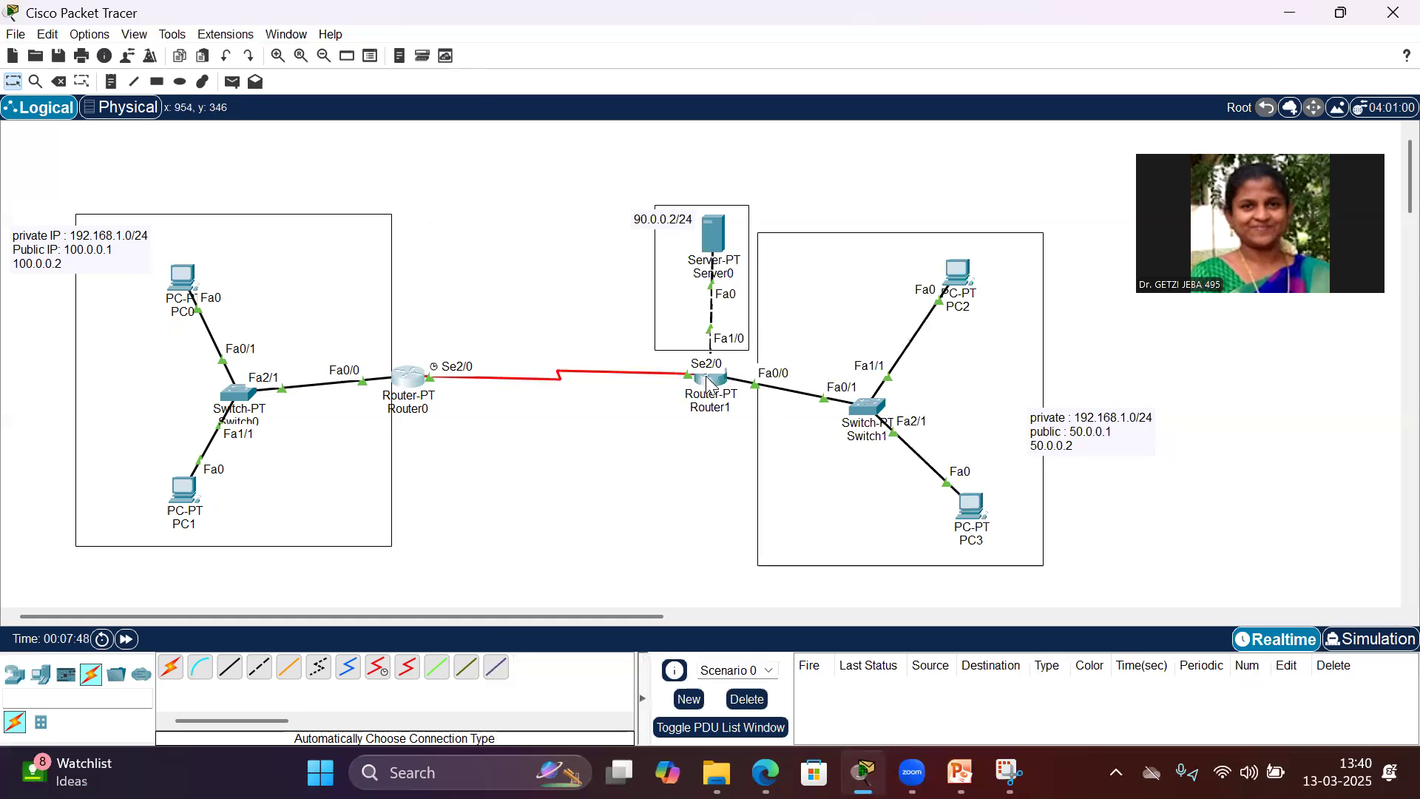
Step: In Router1's global configuration mode, add a static inside source NAT mapping from 192.168.1.2 to 50.0.0.2
left_click(709, 381)
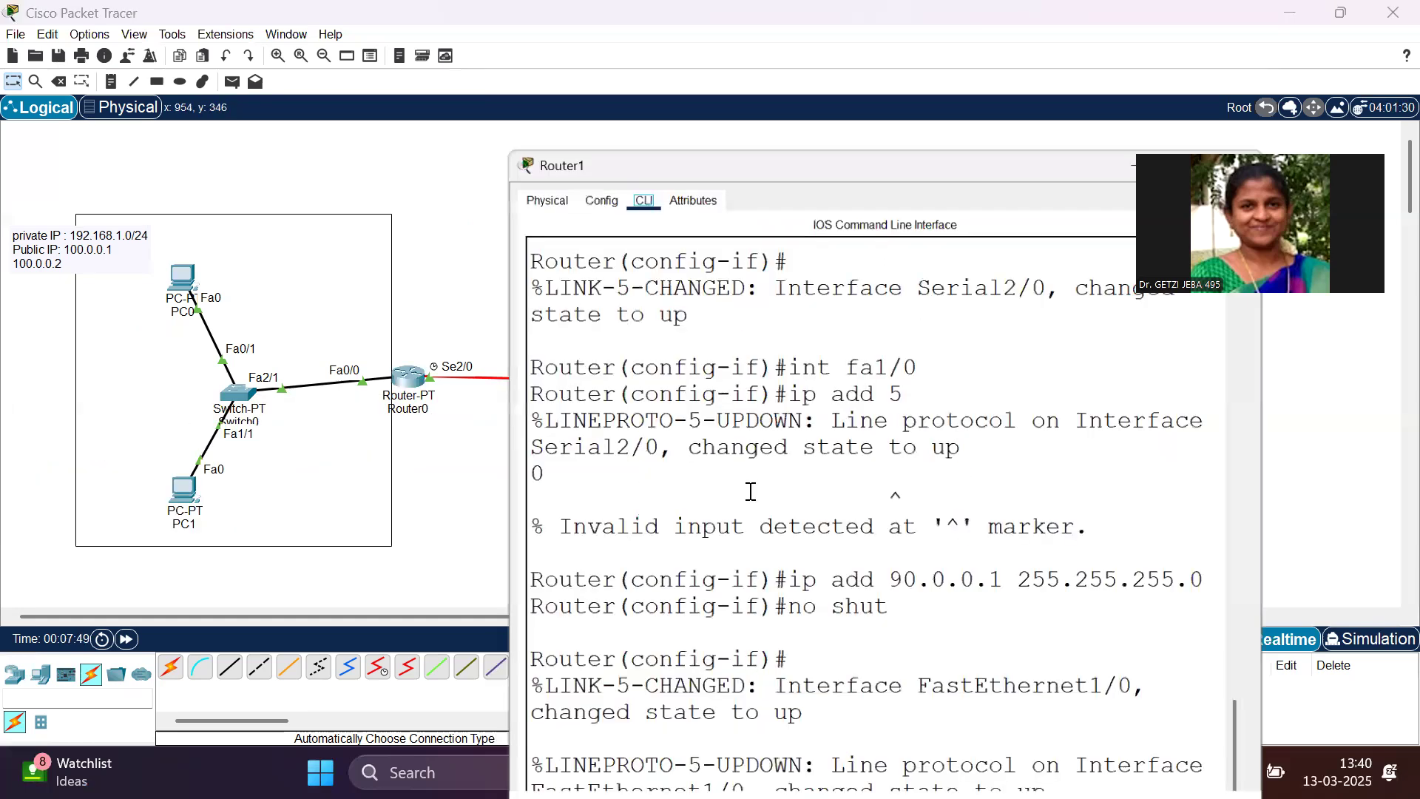
key("Return")
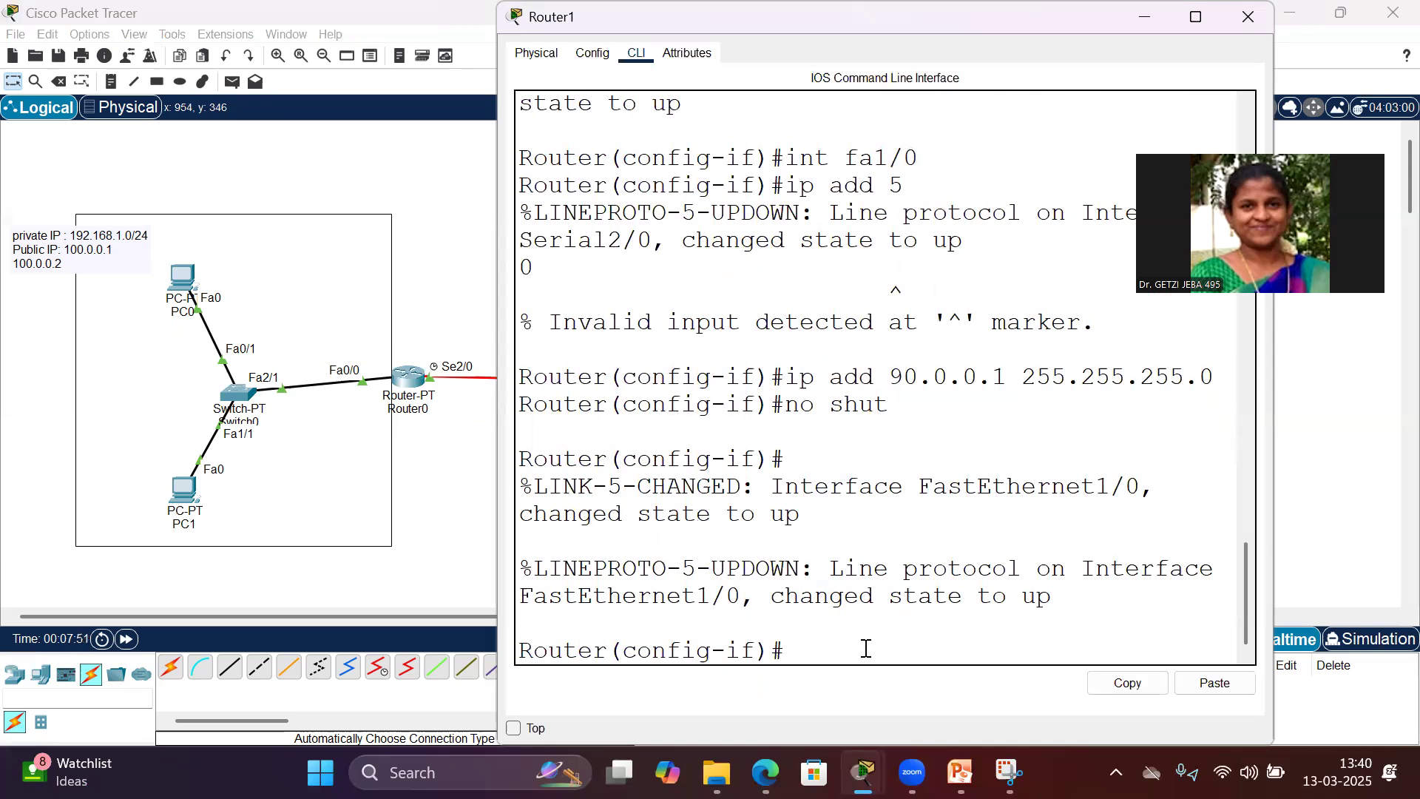
type("exit")
key("Return")
key("Return")
type("ip nat inside")
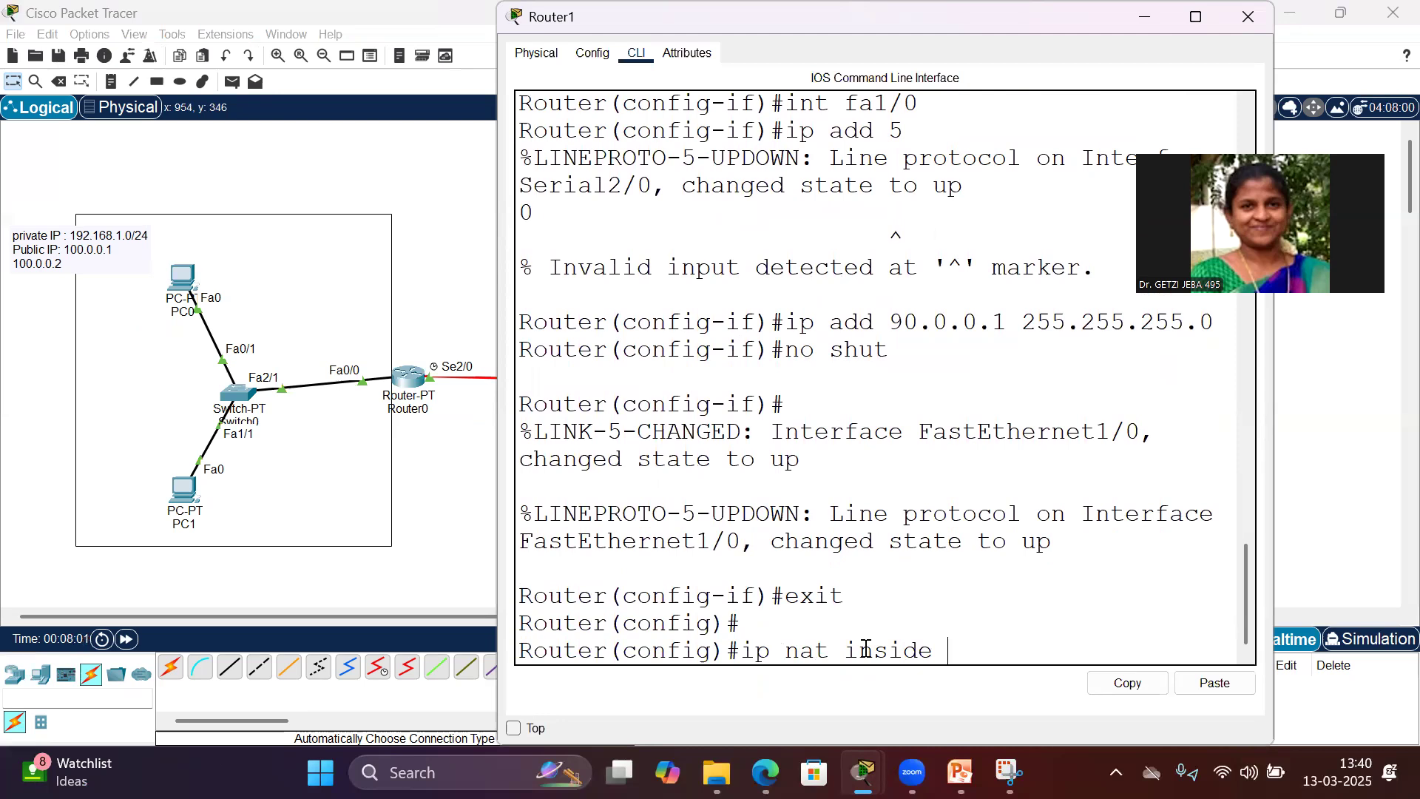
type("source stat")
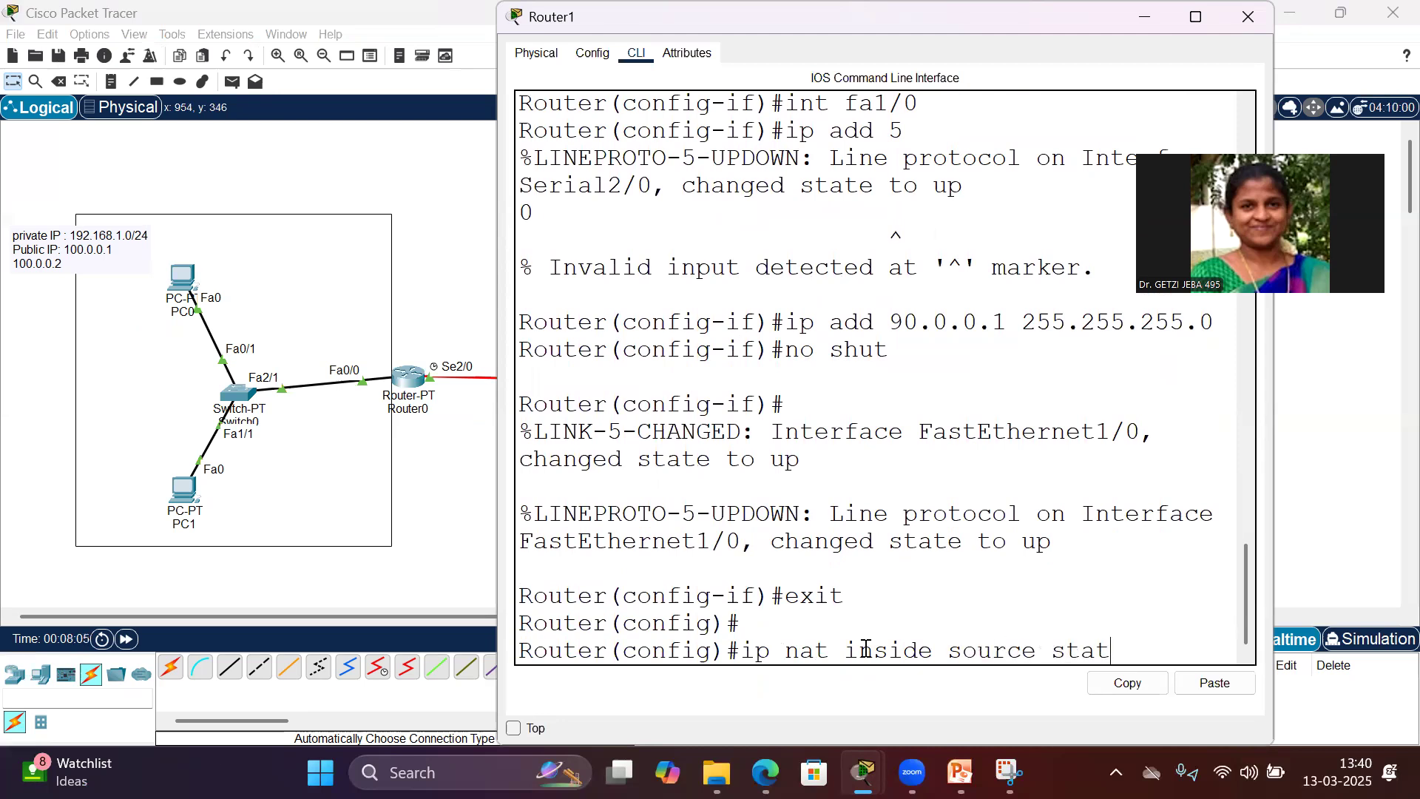
type("ic 192.168.1")
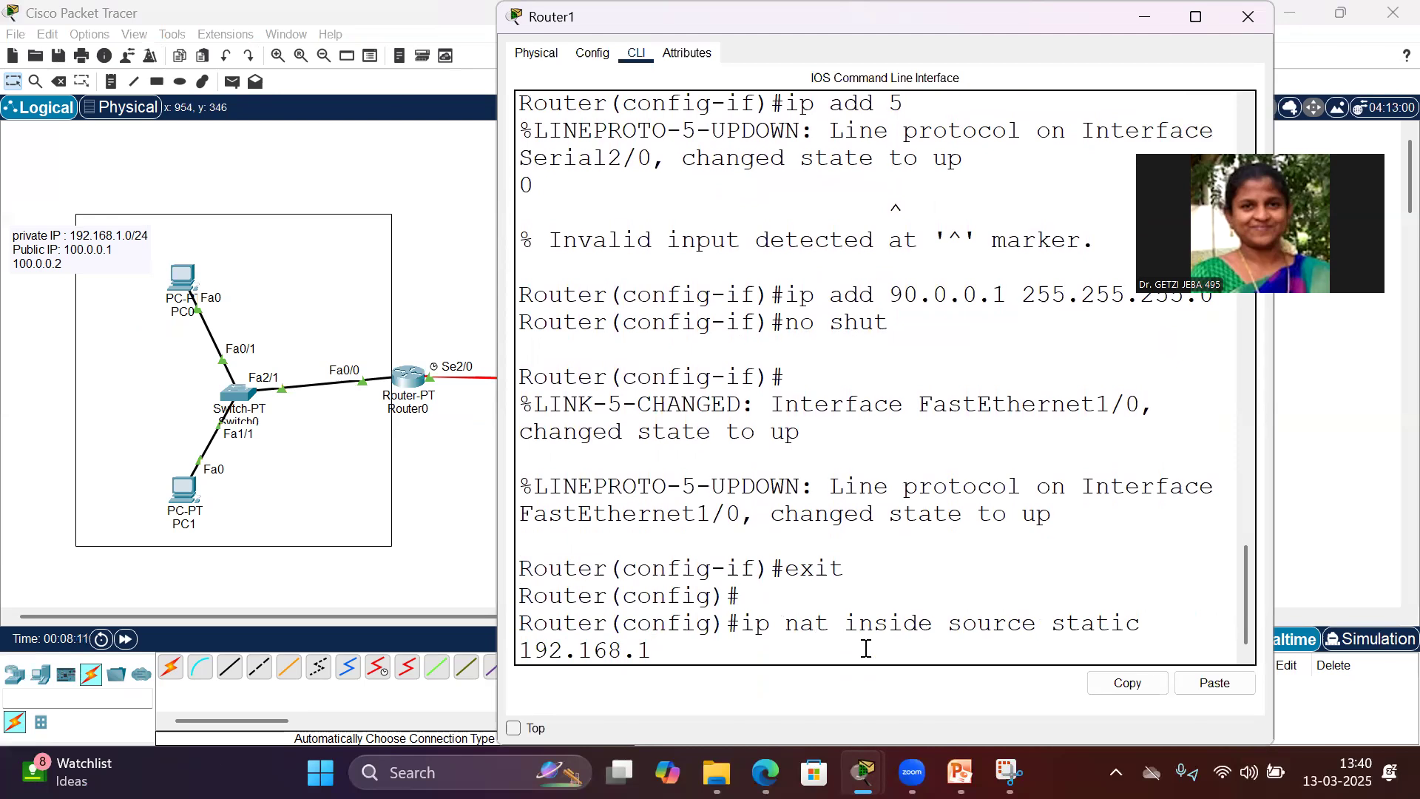
type(".2 50.0.0.2")
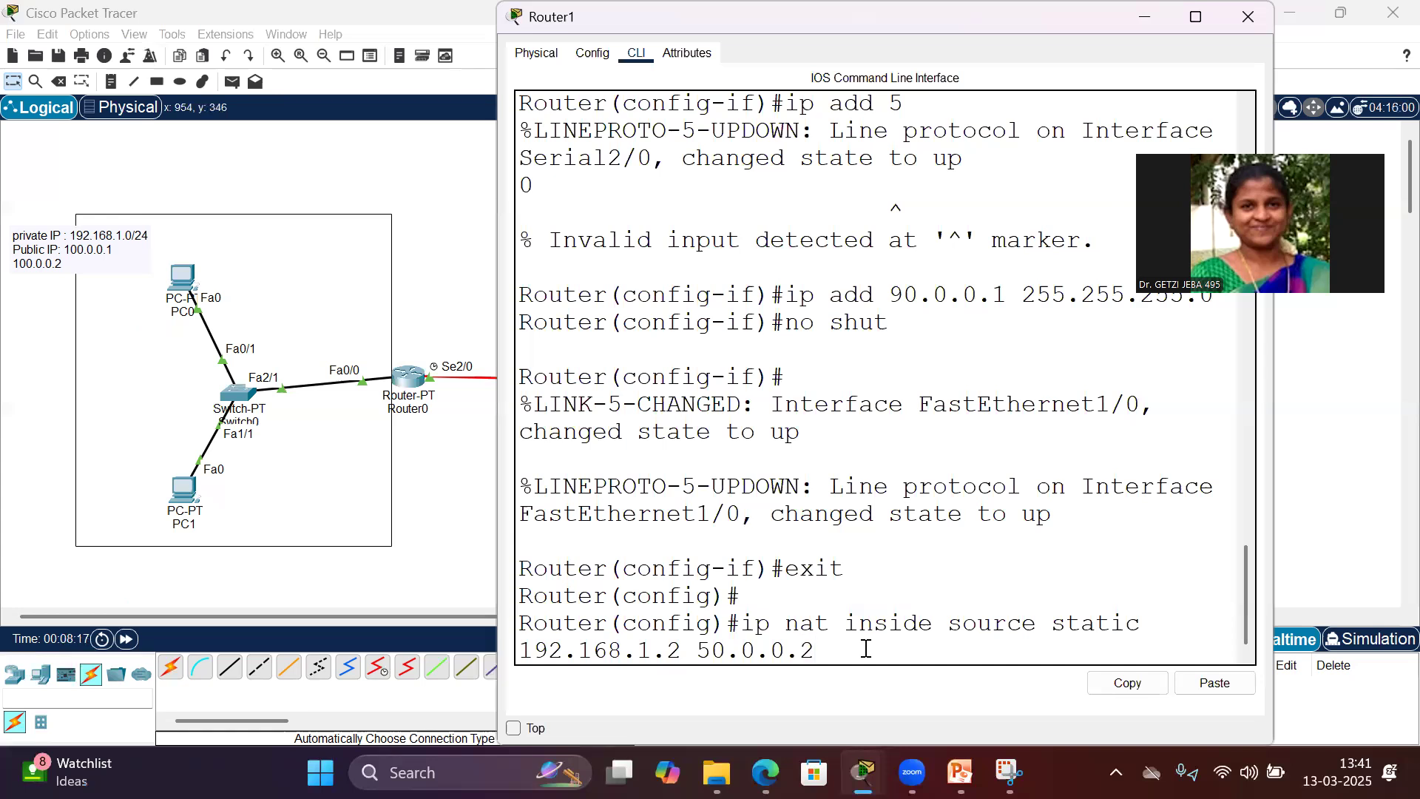
key("Return")
Step: Add a second static inside source NAT mapping on Router1 from 192.168.1.3 to 50.0.0.1 and close its window
key("Up")
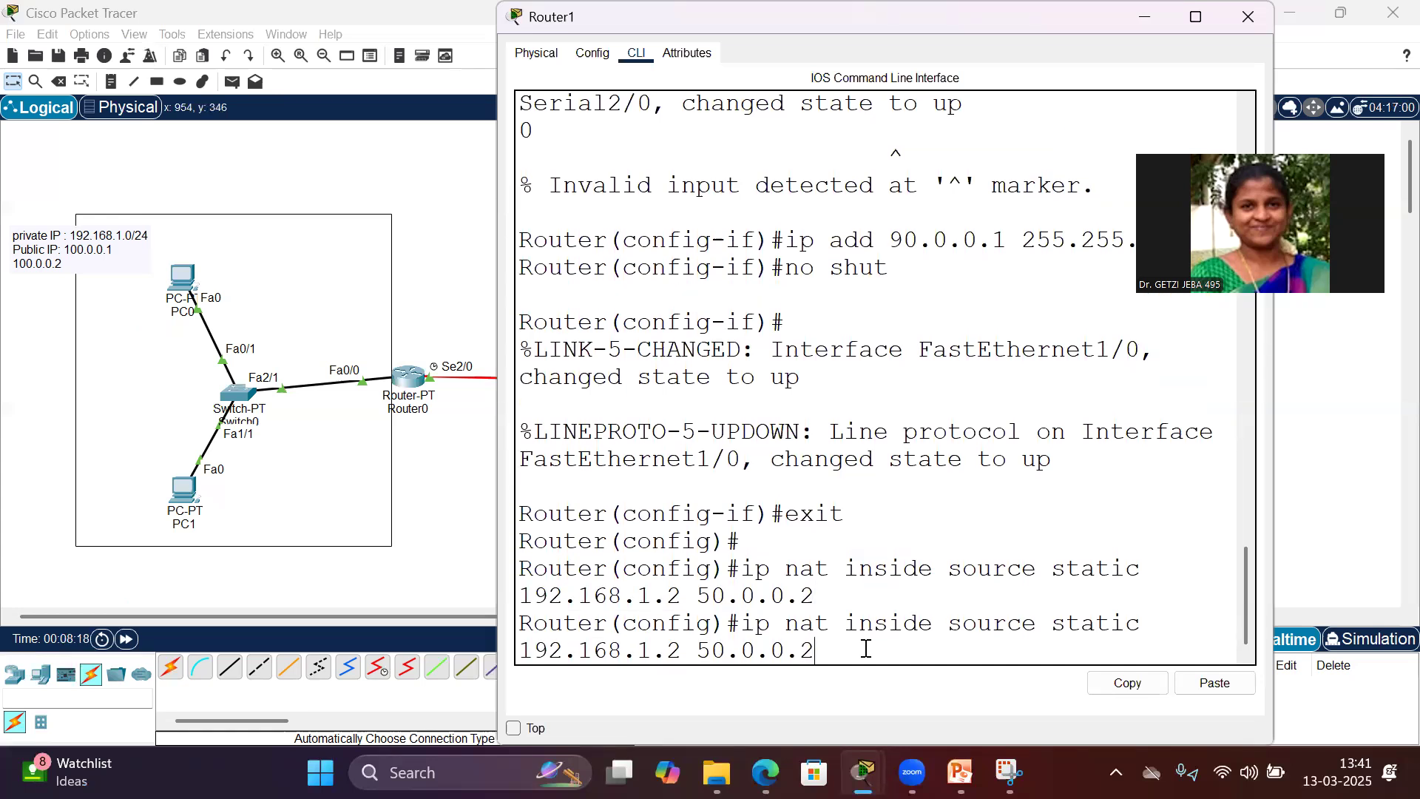
key("Left")
key("Left")
key("Left")
key("Left")
key("Left")
key("BackSpace")
type("3")
key("Right")
key("Right")
key("Right")
key("Right")
key("Right")
key("BackSpace")
type("1")
key("Return")
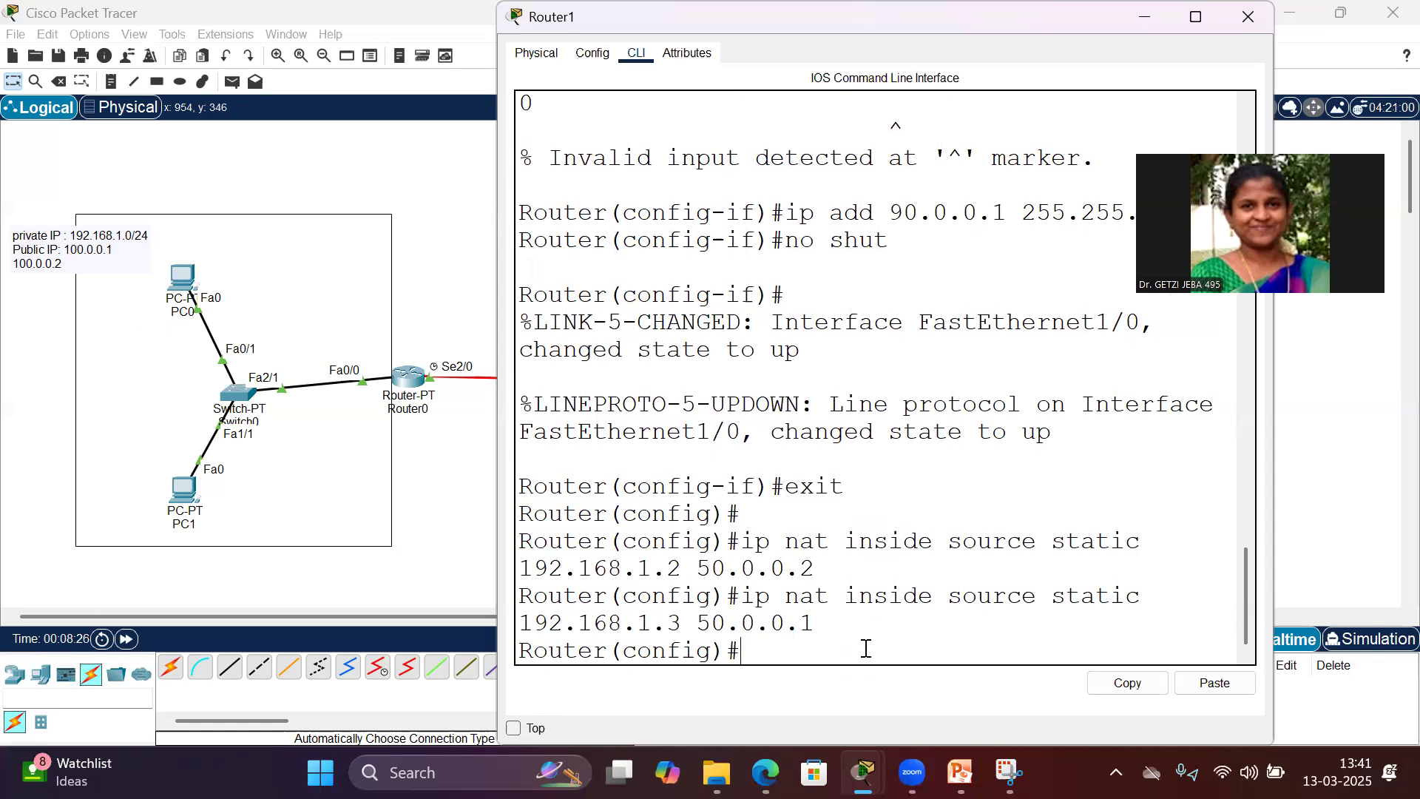
left_click(1248, 17)
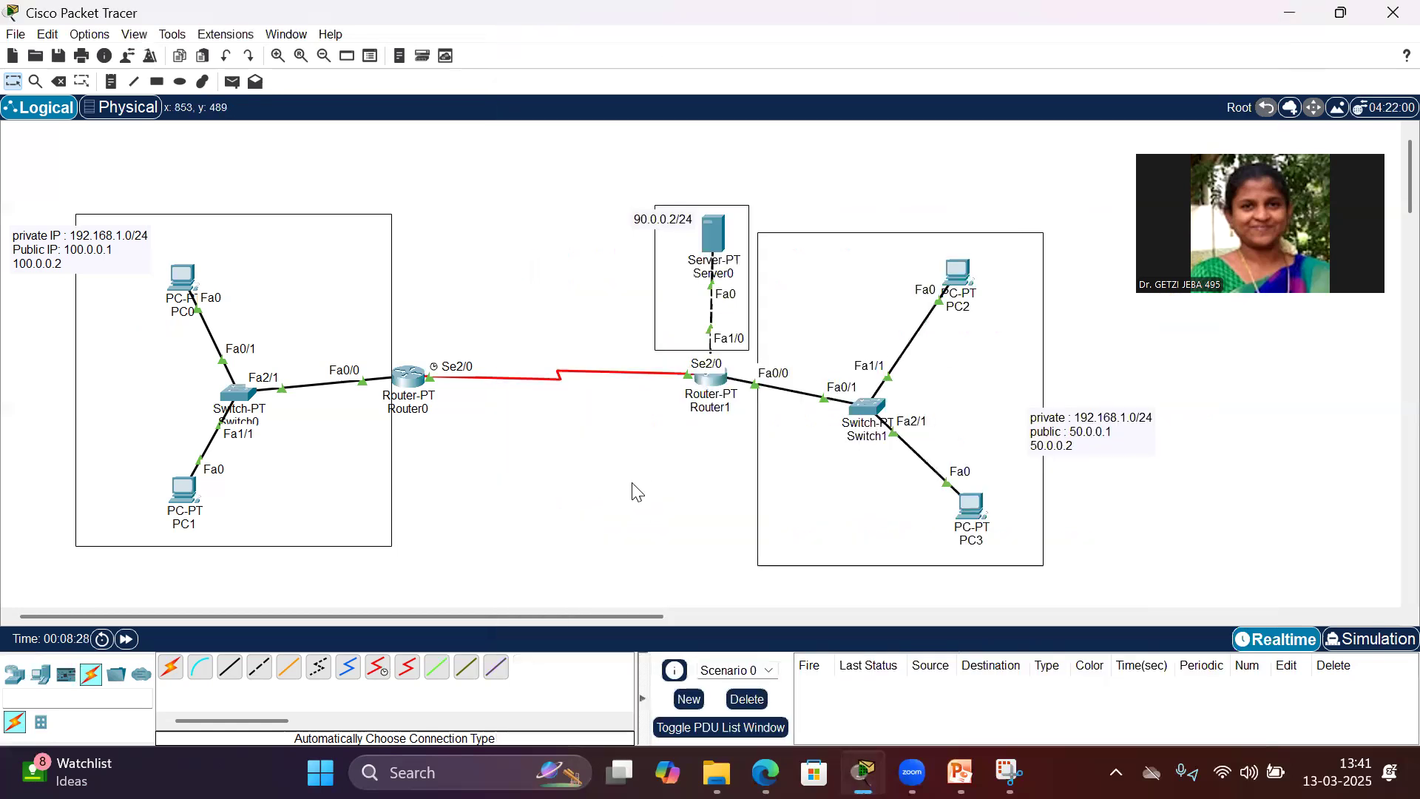
Step: Inspect Router0's routing table, close it, and return to normal selection
left_click(34, 81)
left_click(410, 376)
left_click(436, 393)
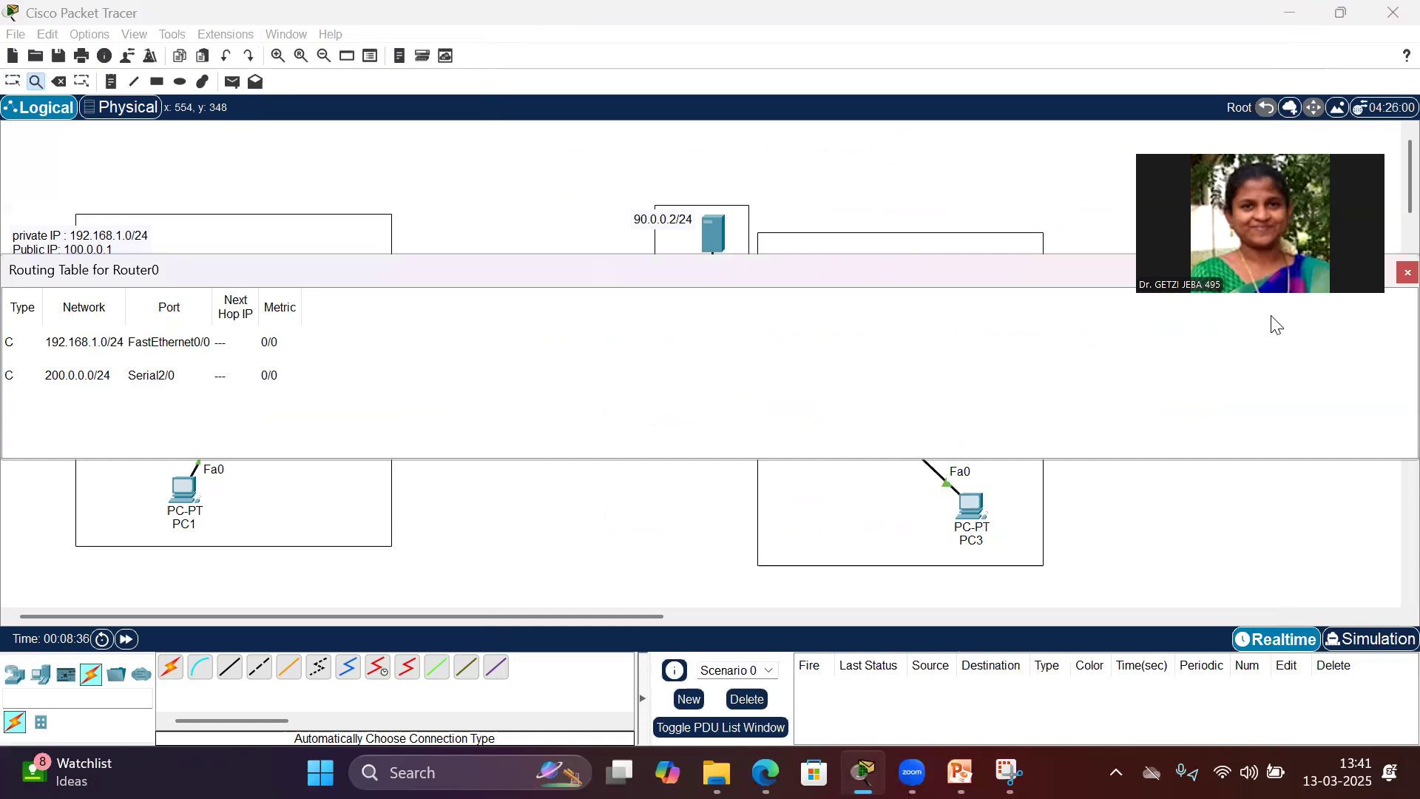
left_click(1407, 273)
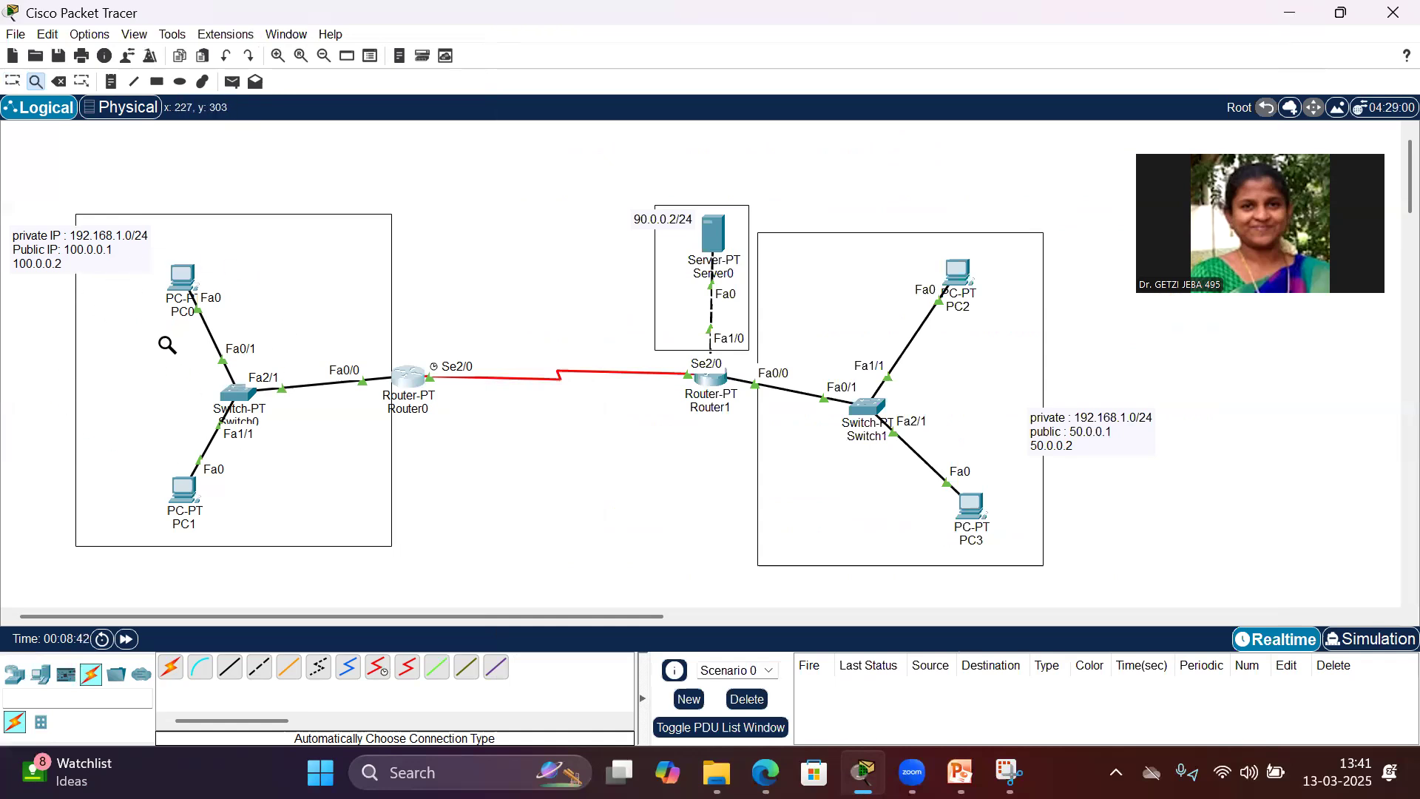
key("Escape")
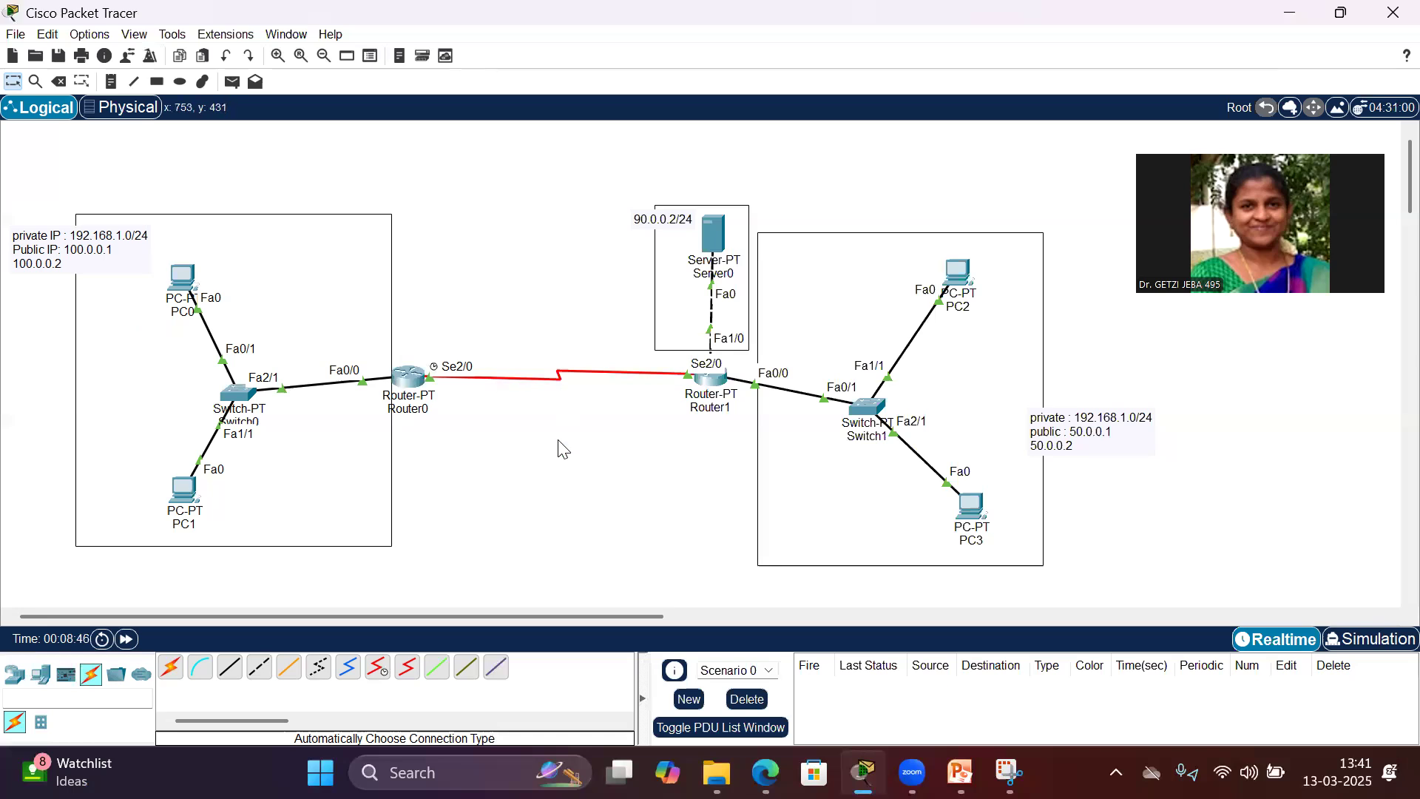
Step: On Router0, add a static route to 50.0.0.0 with mask 255.255.255.0 via 200.0.0.2, checking Router1's interface addresses for the next hop
left_click(420, 382)
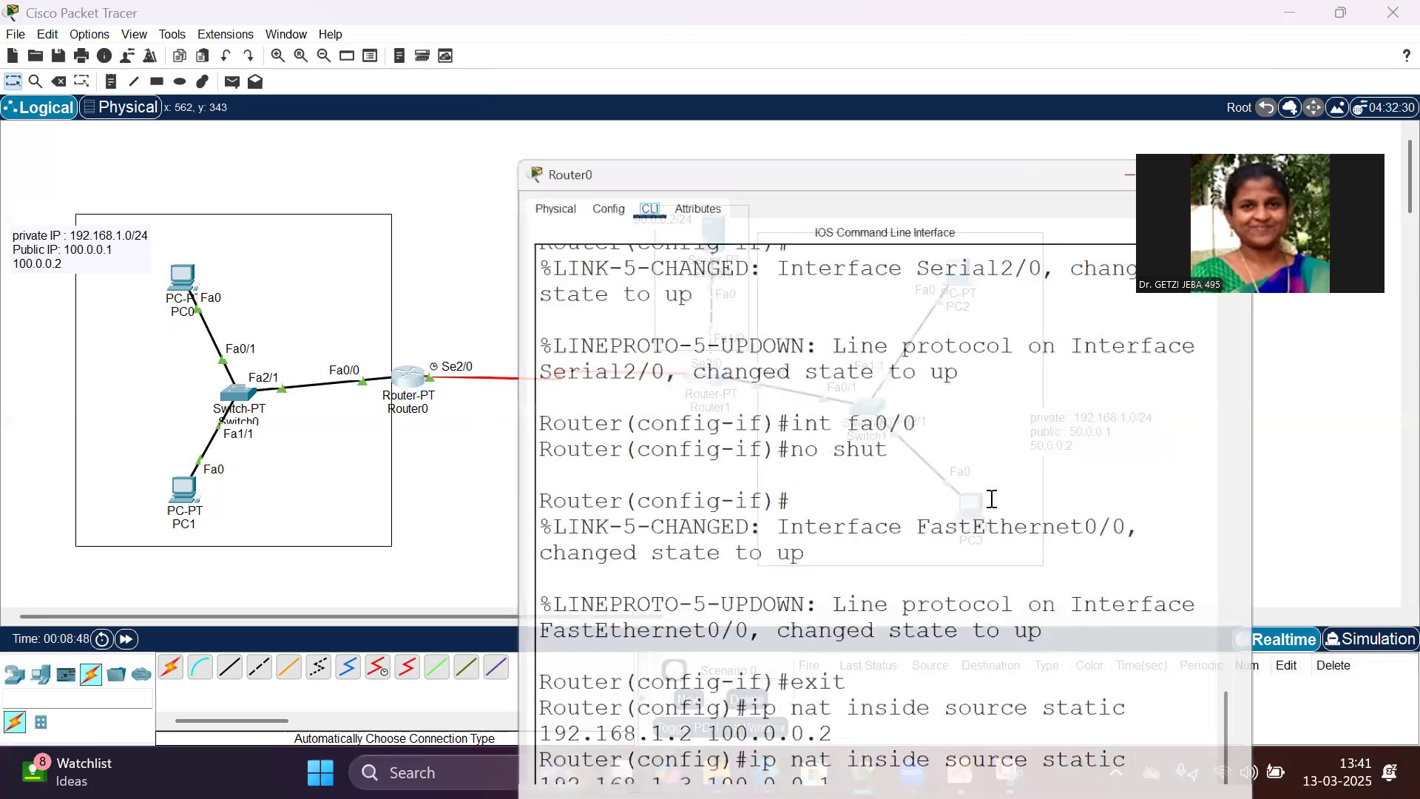
type("ip route")
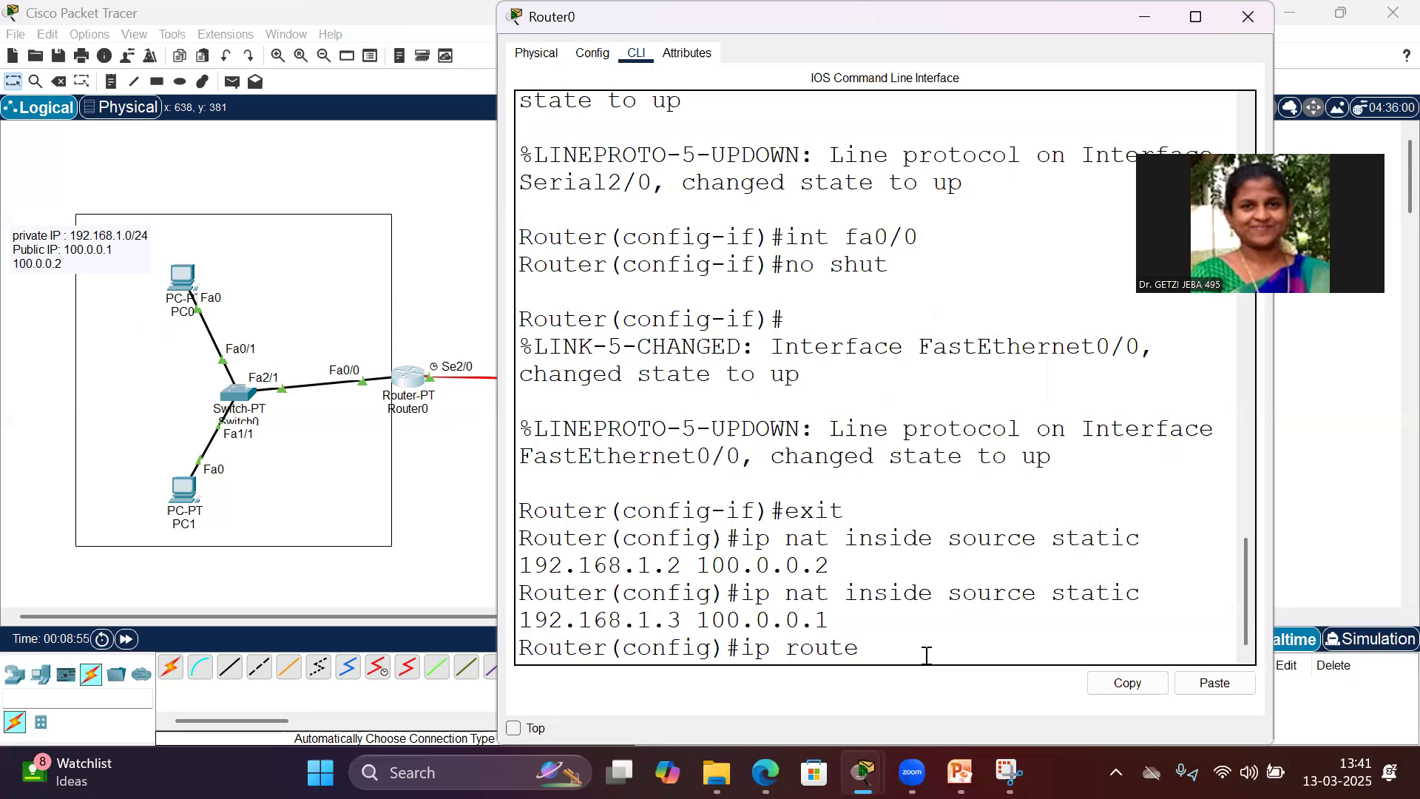
type(" 50.0.0.0 255.255.255.")
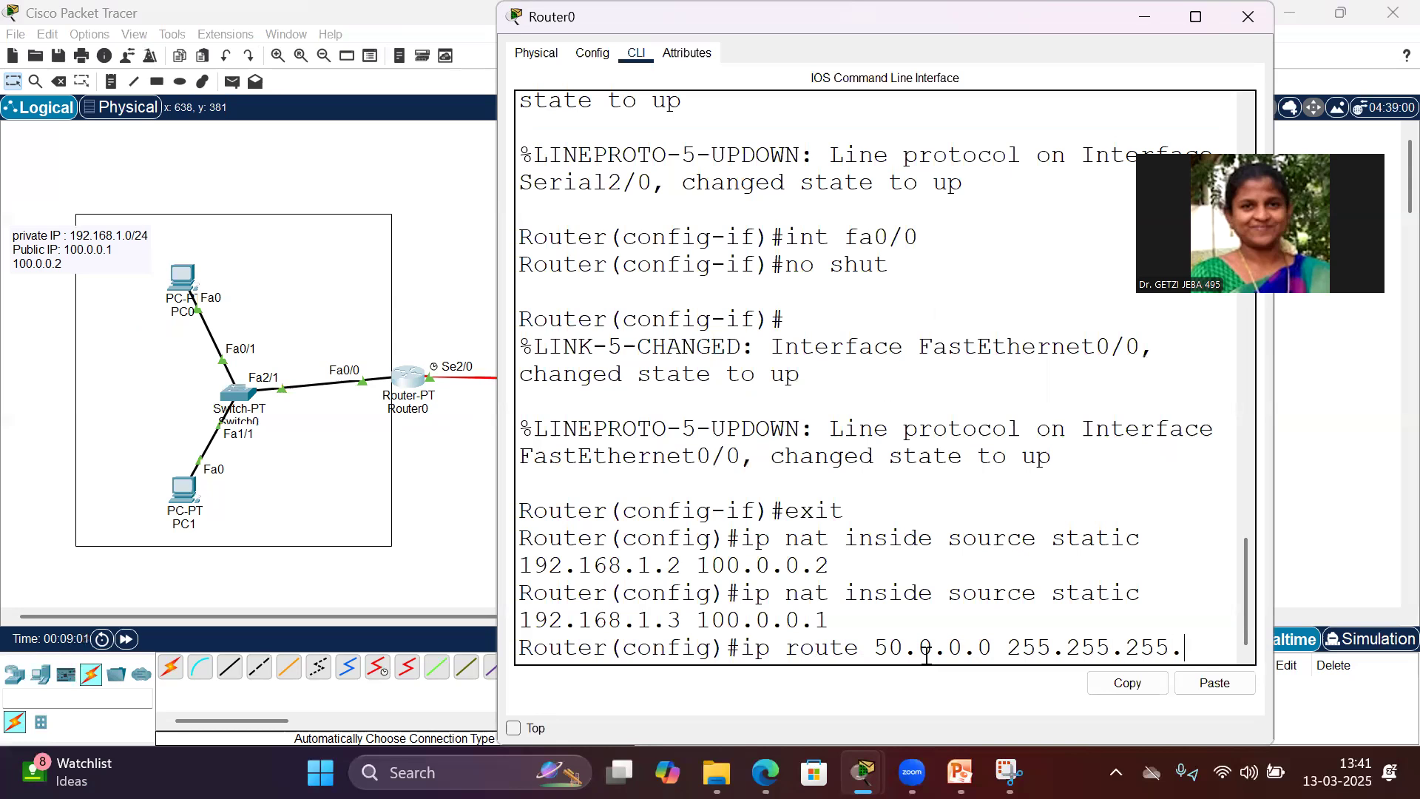
type("0 201")
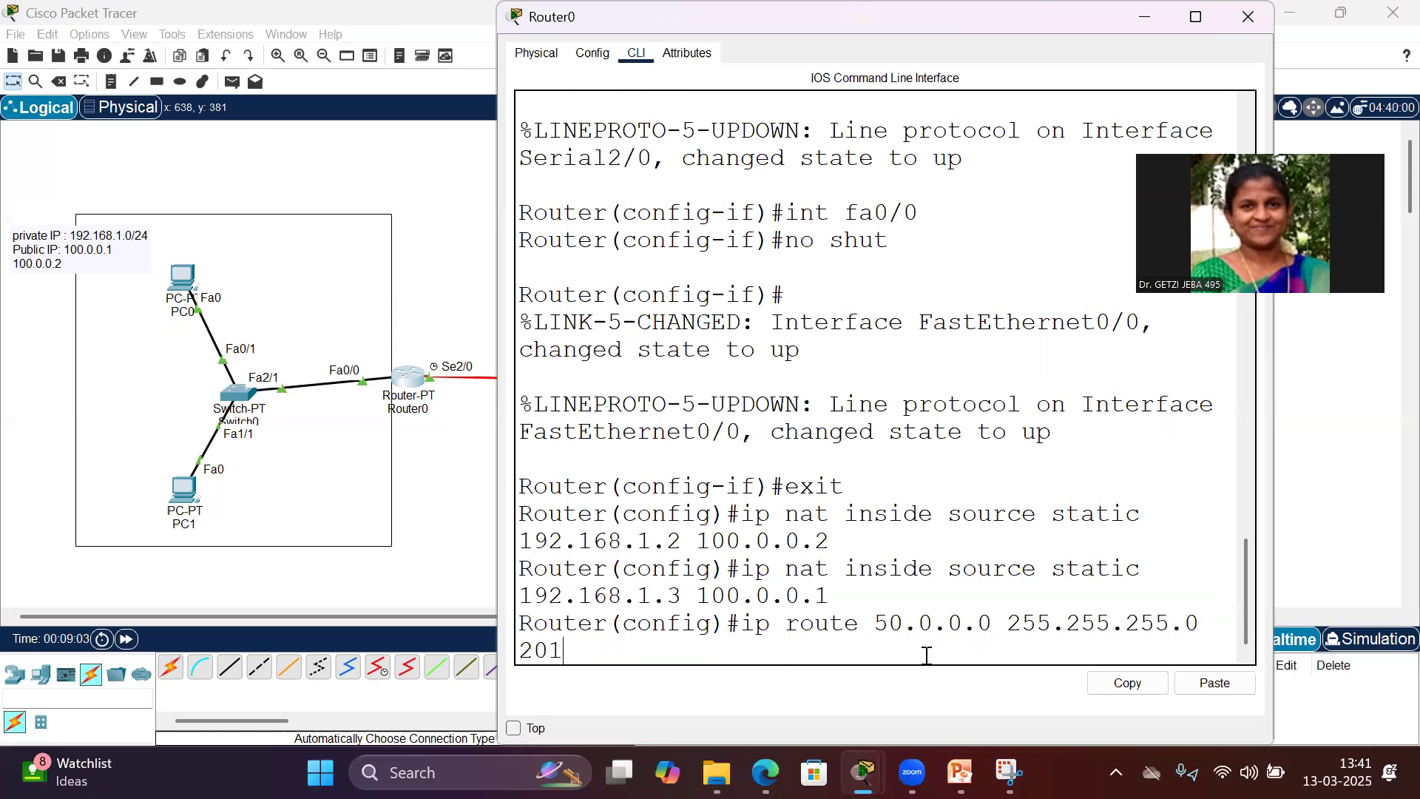
mouse_move(1211, 35)
left_click_drag(1210, 14, 1210, 492)
left_click(572, 408)
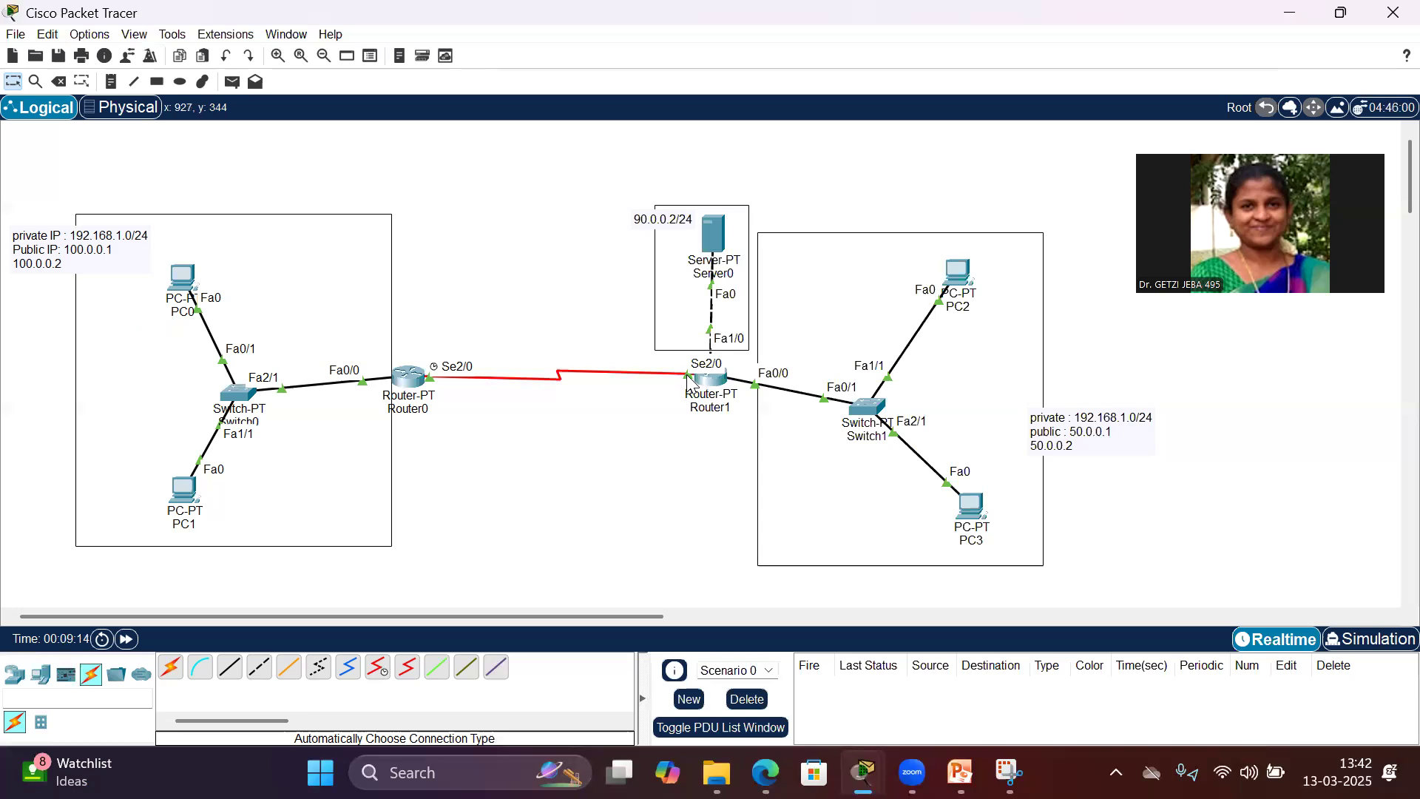
mouse_move(712, 383)
mouse_move(709, 244)
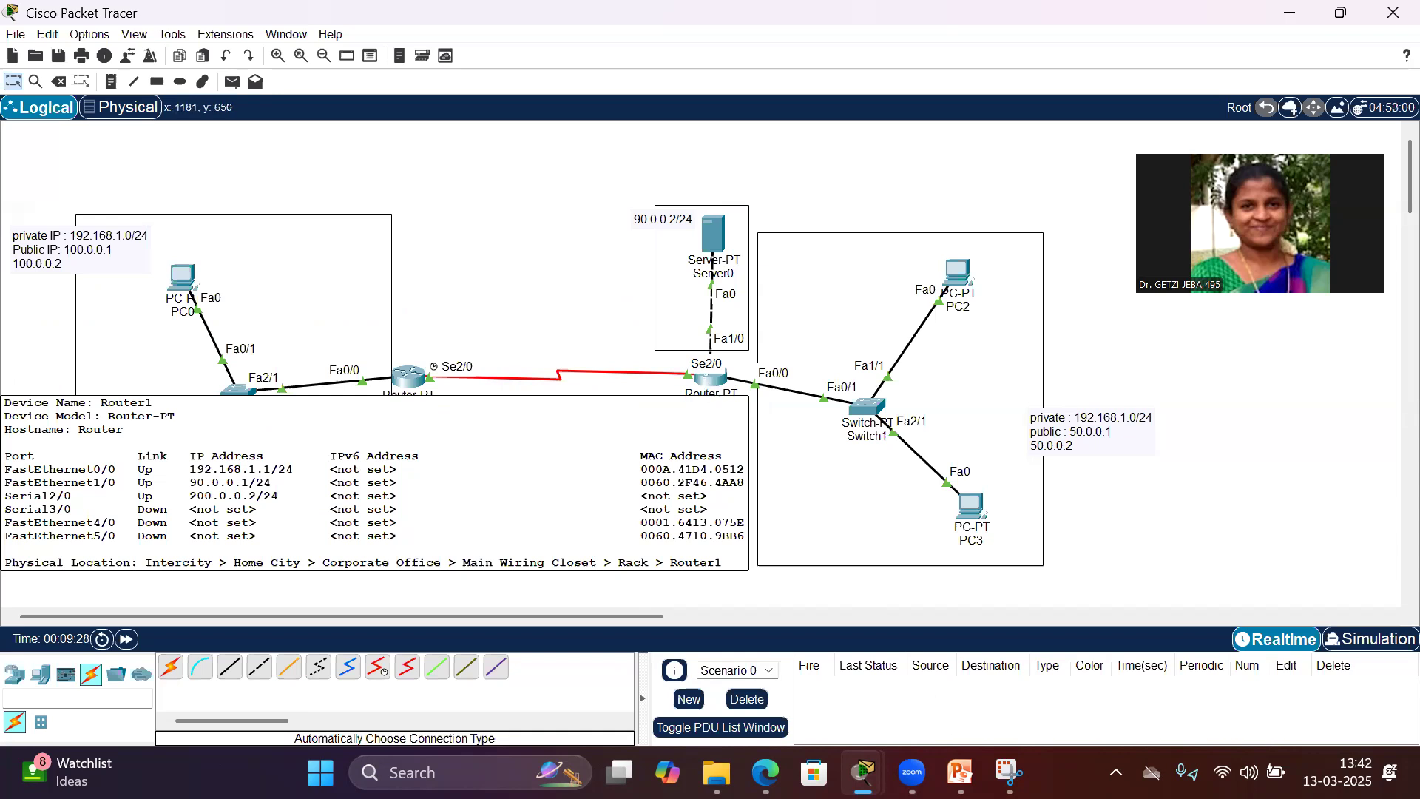
mouse_move(862, 773)
left_click(904, 674)
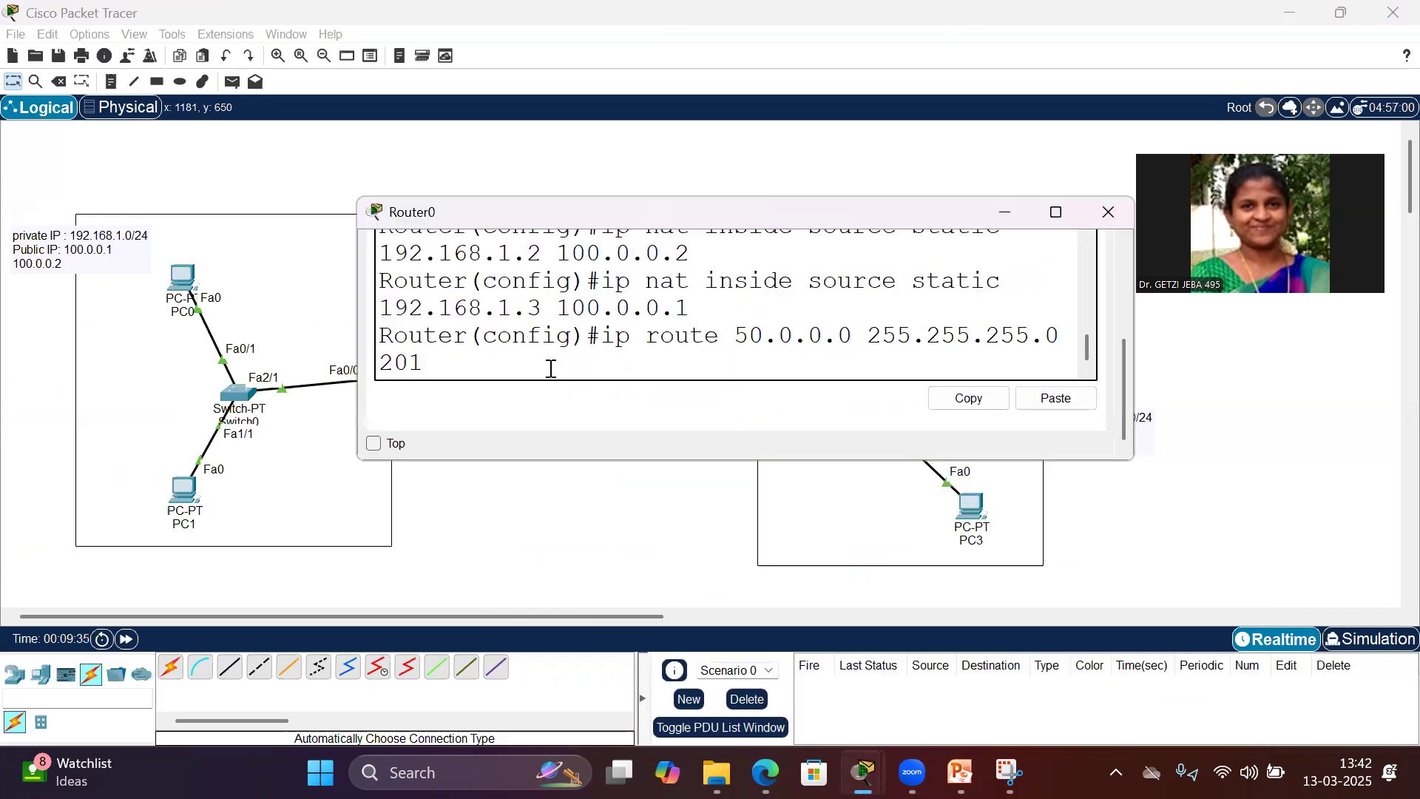
key("BackSpace")
type("0.0.0.2")
key("Return")
Step: Add a second static route on Router0 to 90.0.0.0 255.255.255.0 via 200.0.0.2 and close its window
key("Up")
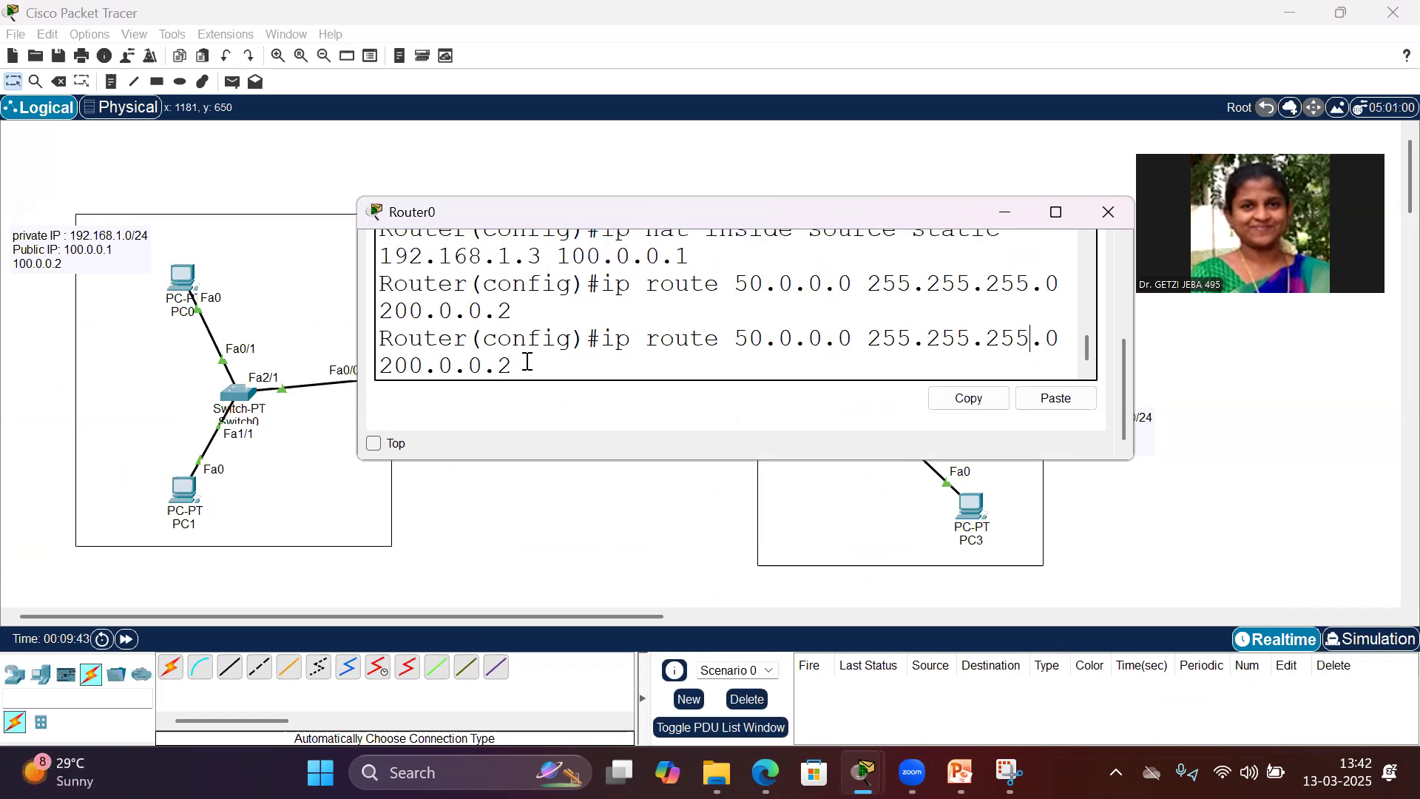
key("Left")
key("Left")
key("Left")
key("Left")
key("Left")
key("Left")
key("BackSpace")
type("9")
key("Return")
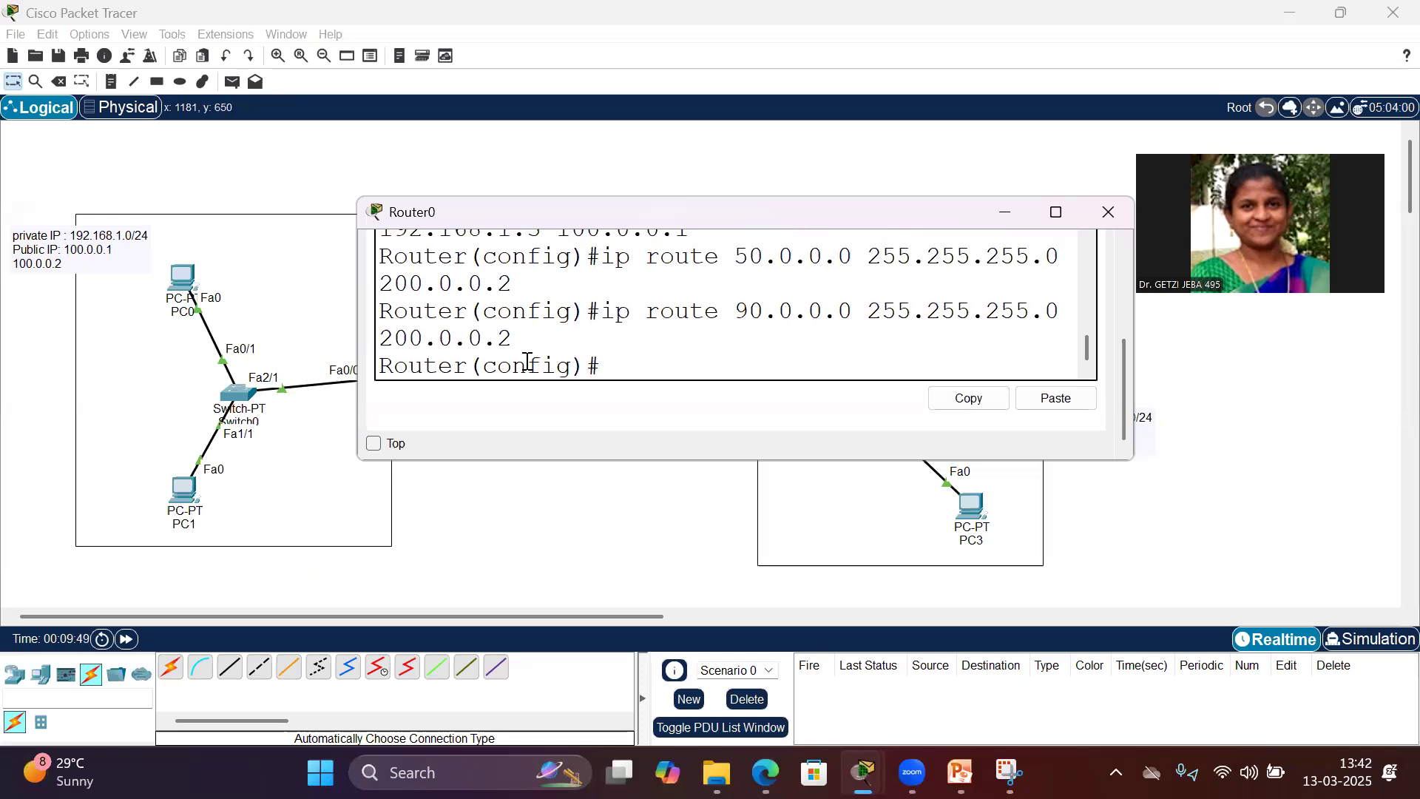
left_click(1096, 213)
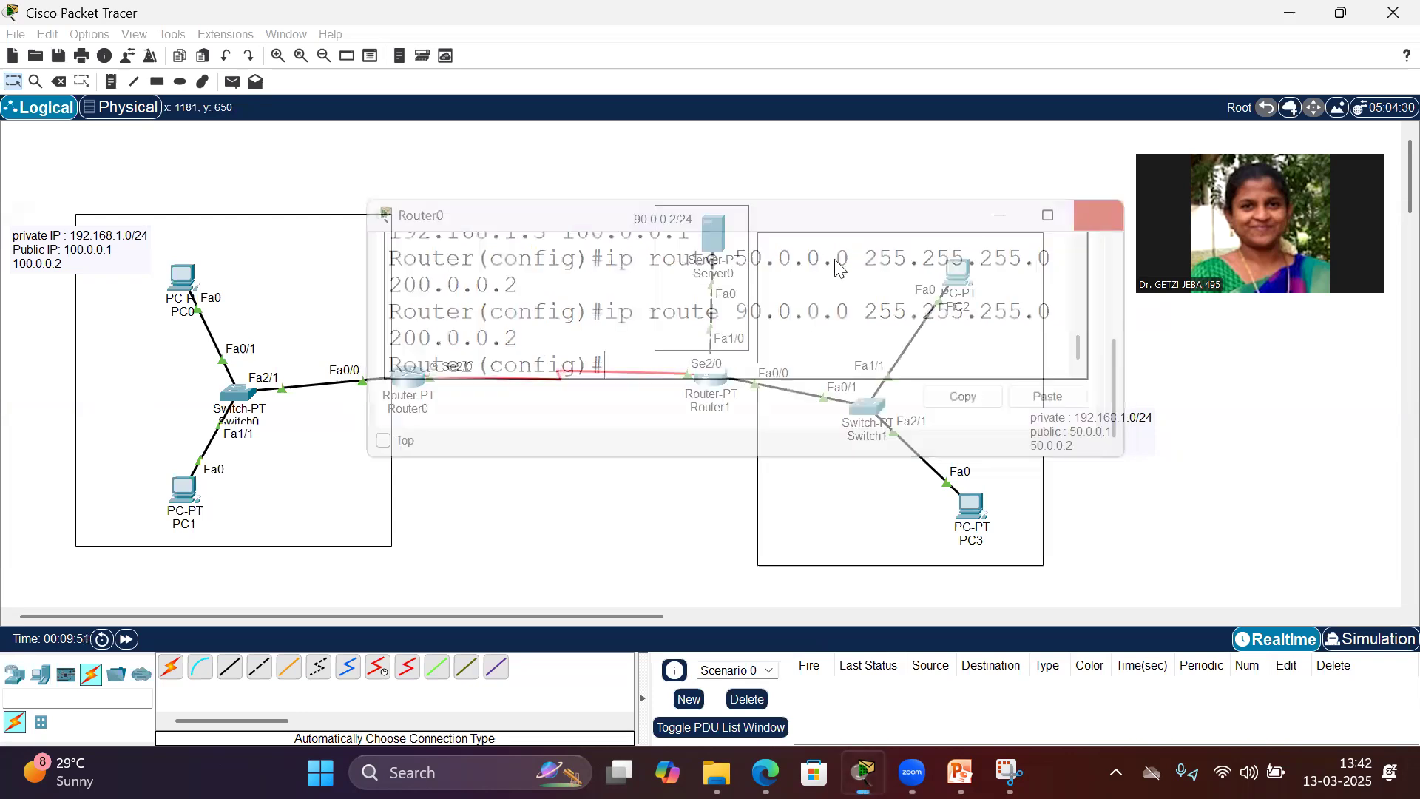
Step: On Router1, add a static route to 100.0.0.0 255.255.255.0 via 200.0.0.1 and close the router window
left_click(708, 386)
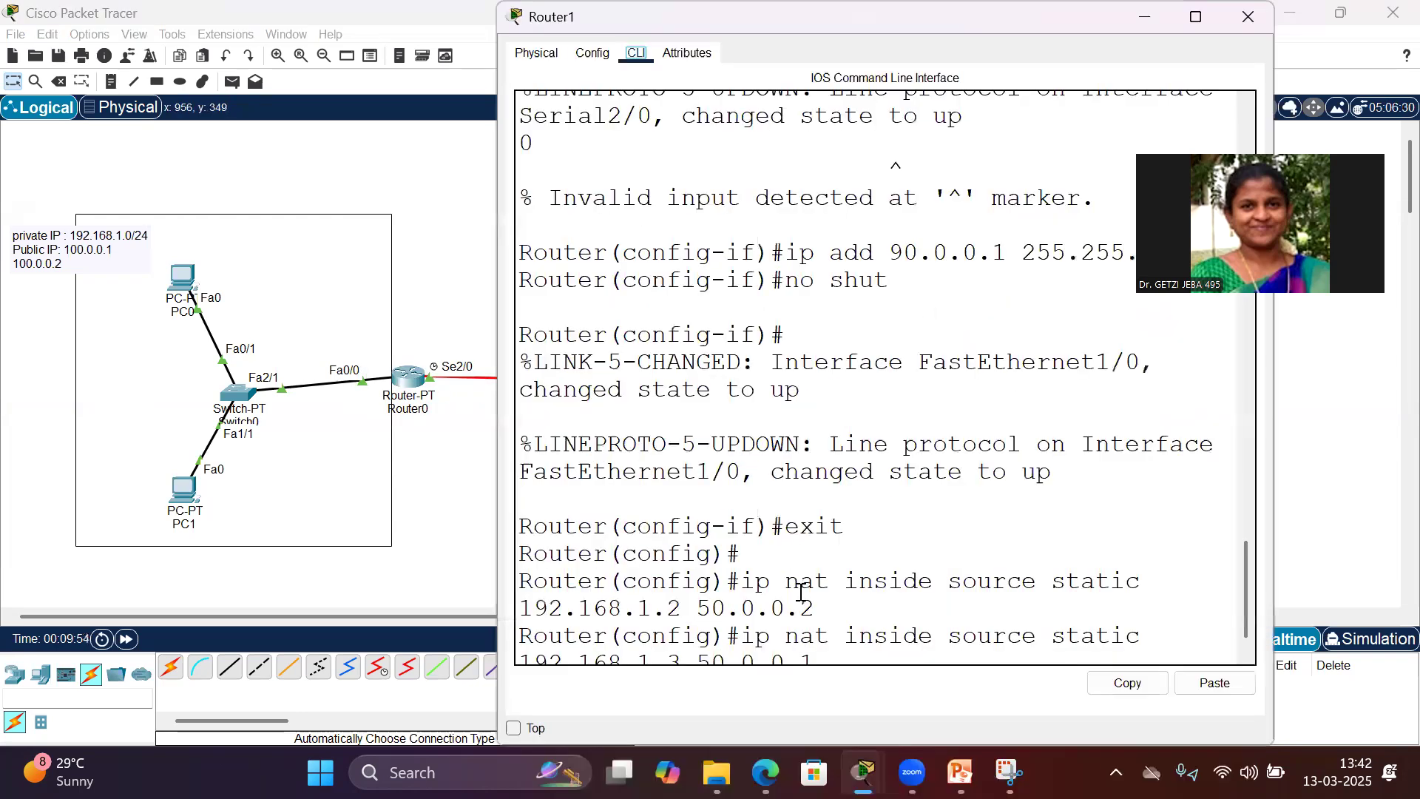
scroll(801, 593, "down", 1)
left_click(802, 653)
type("ip ")
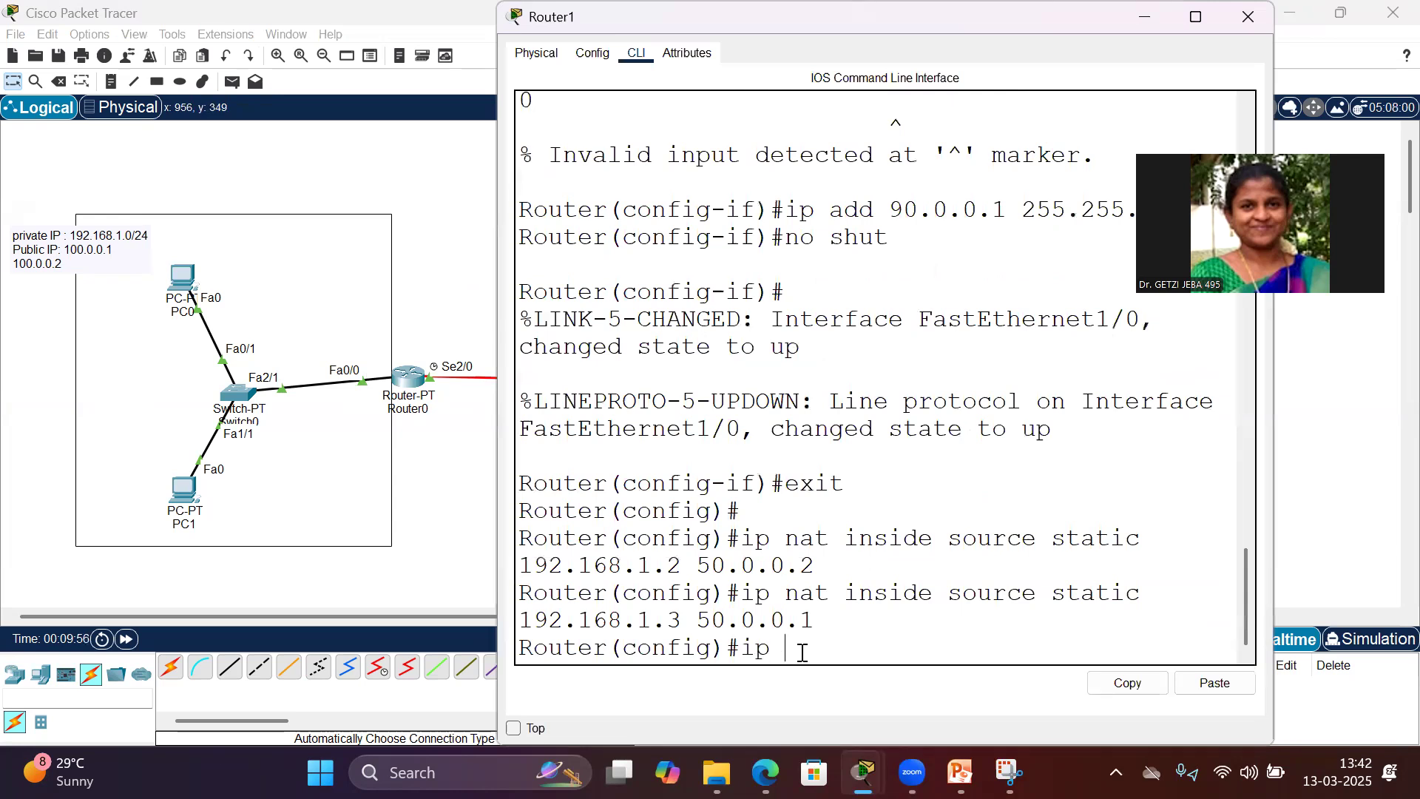
type("route 100.0.0.")
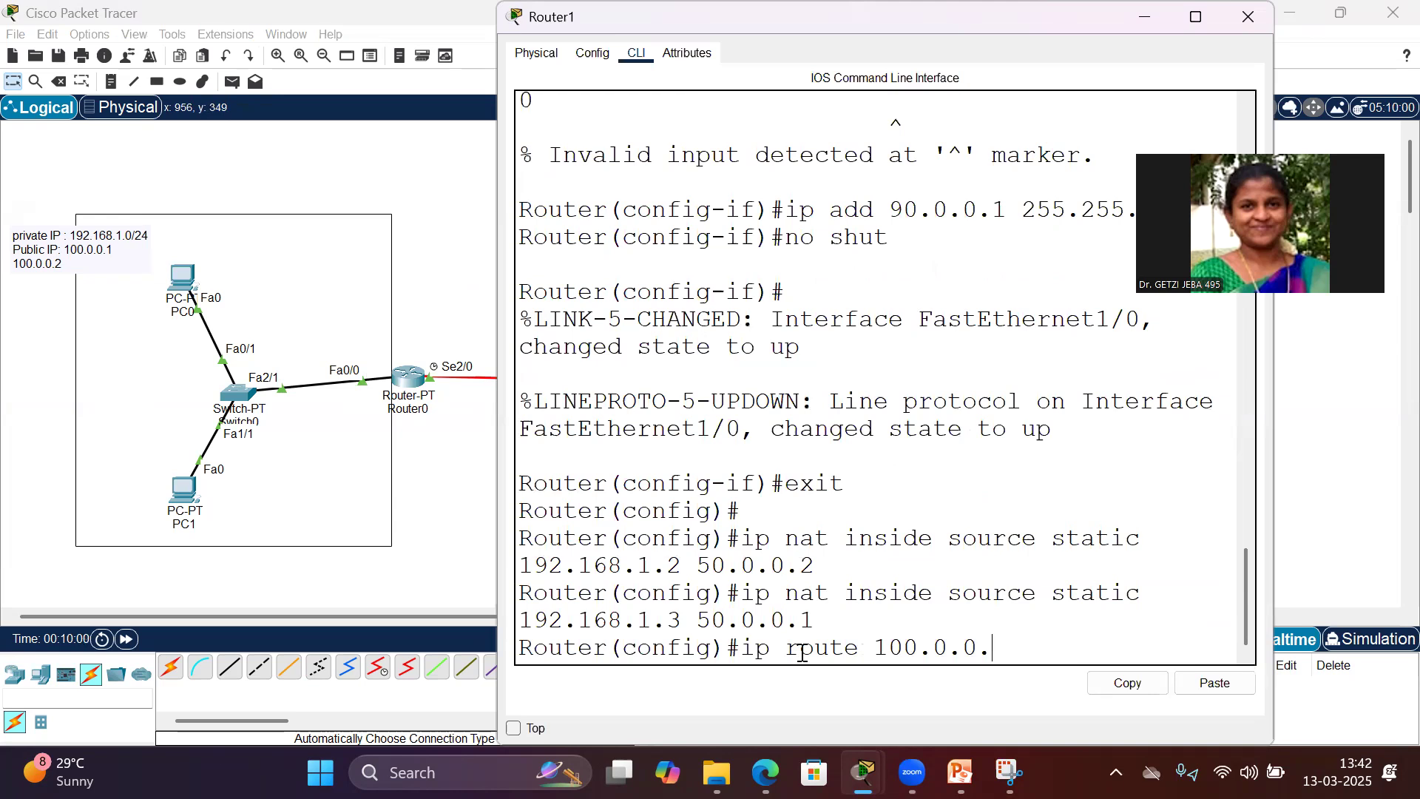
type("0 255")
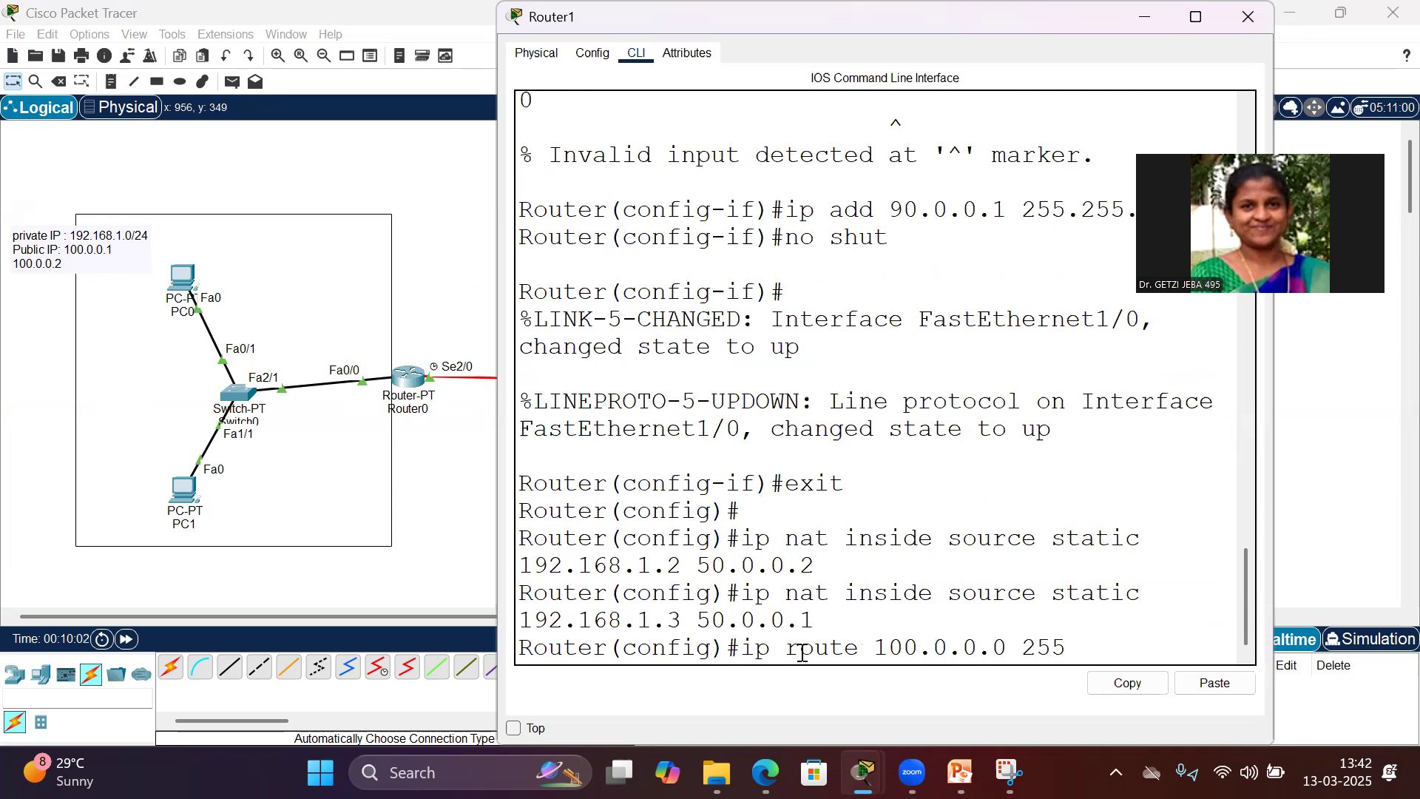
type(".255.255.0")
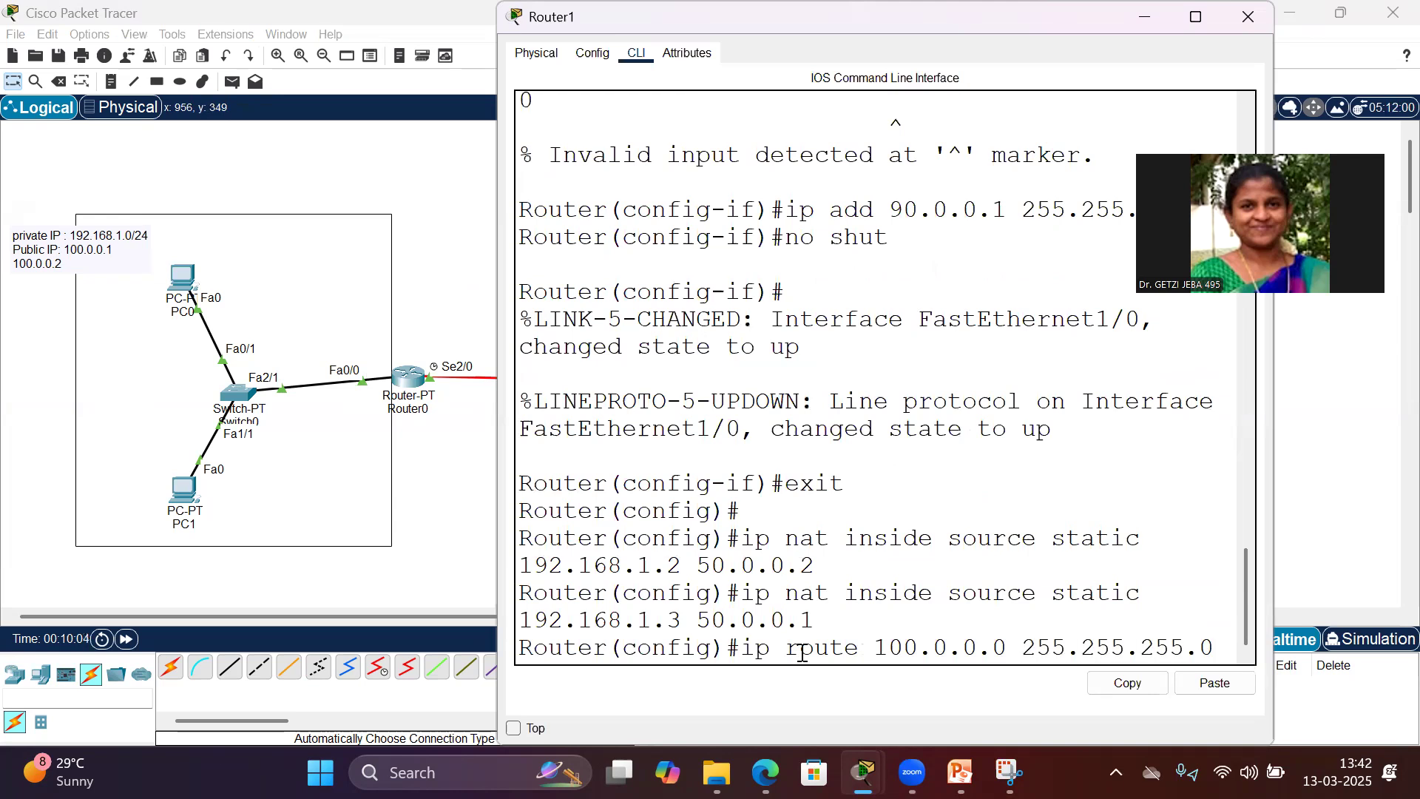
type(" 200.0.0.1")
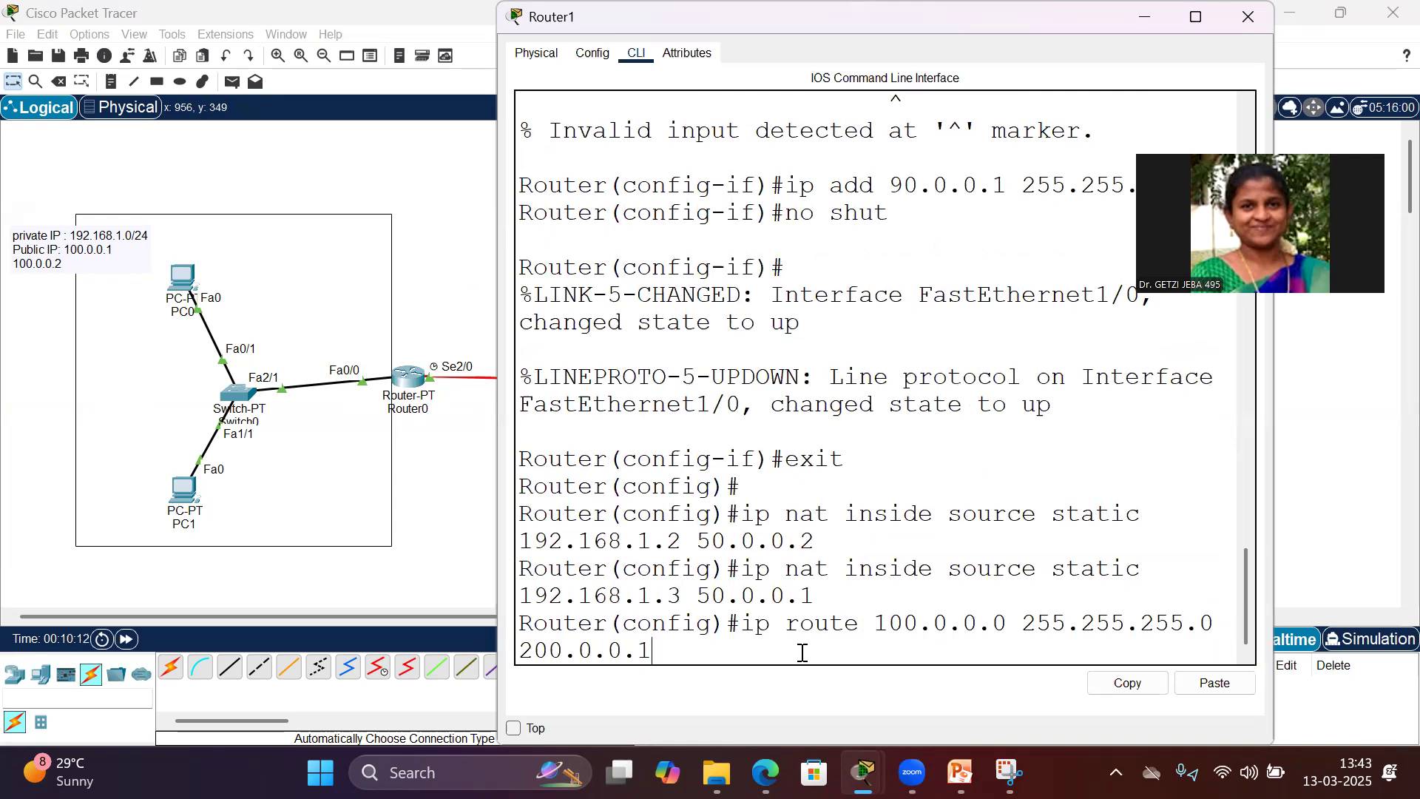
key("Return")
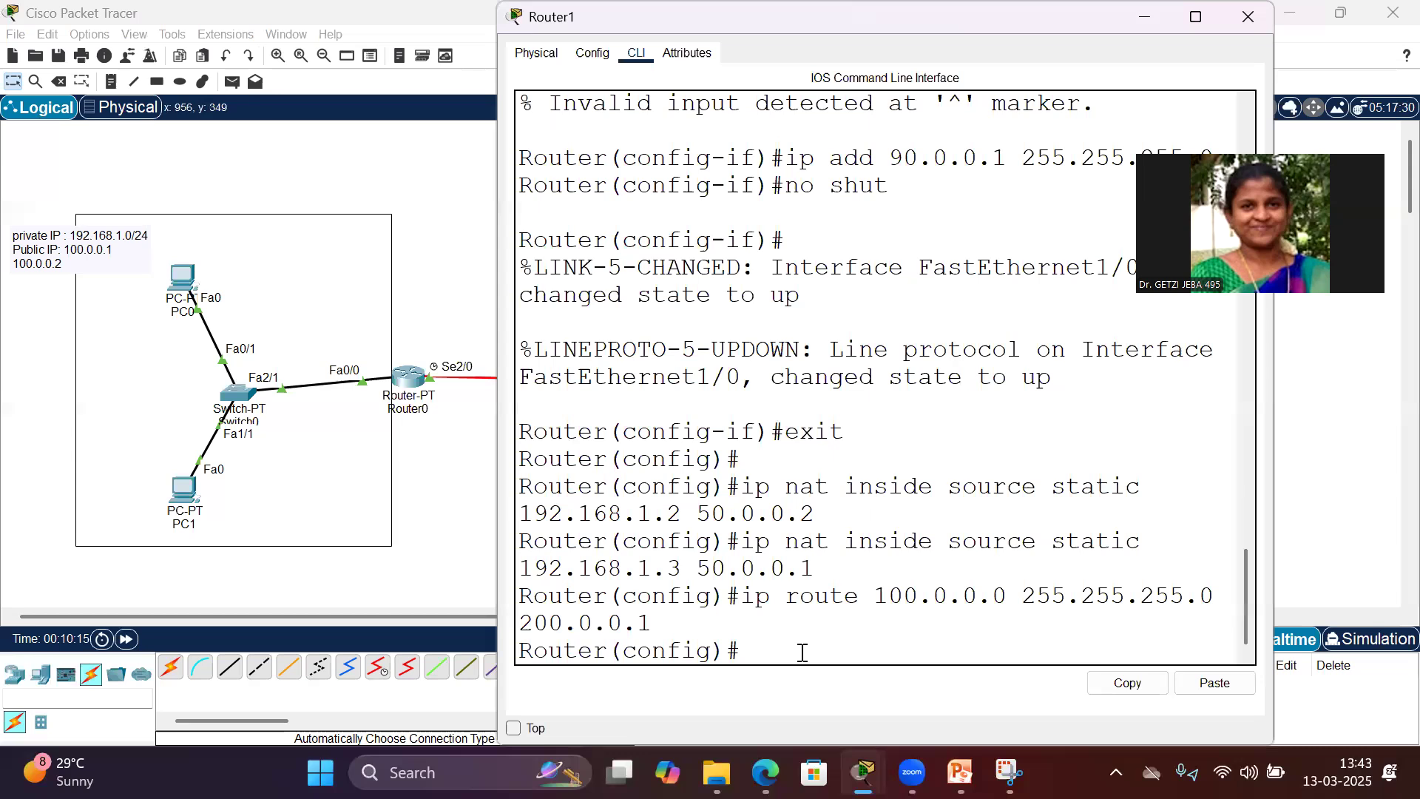
key("alt+F4")
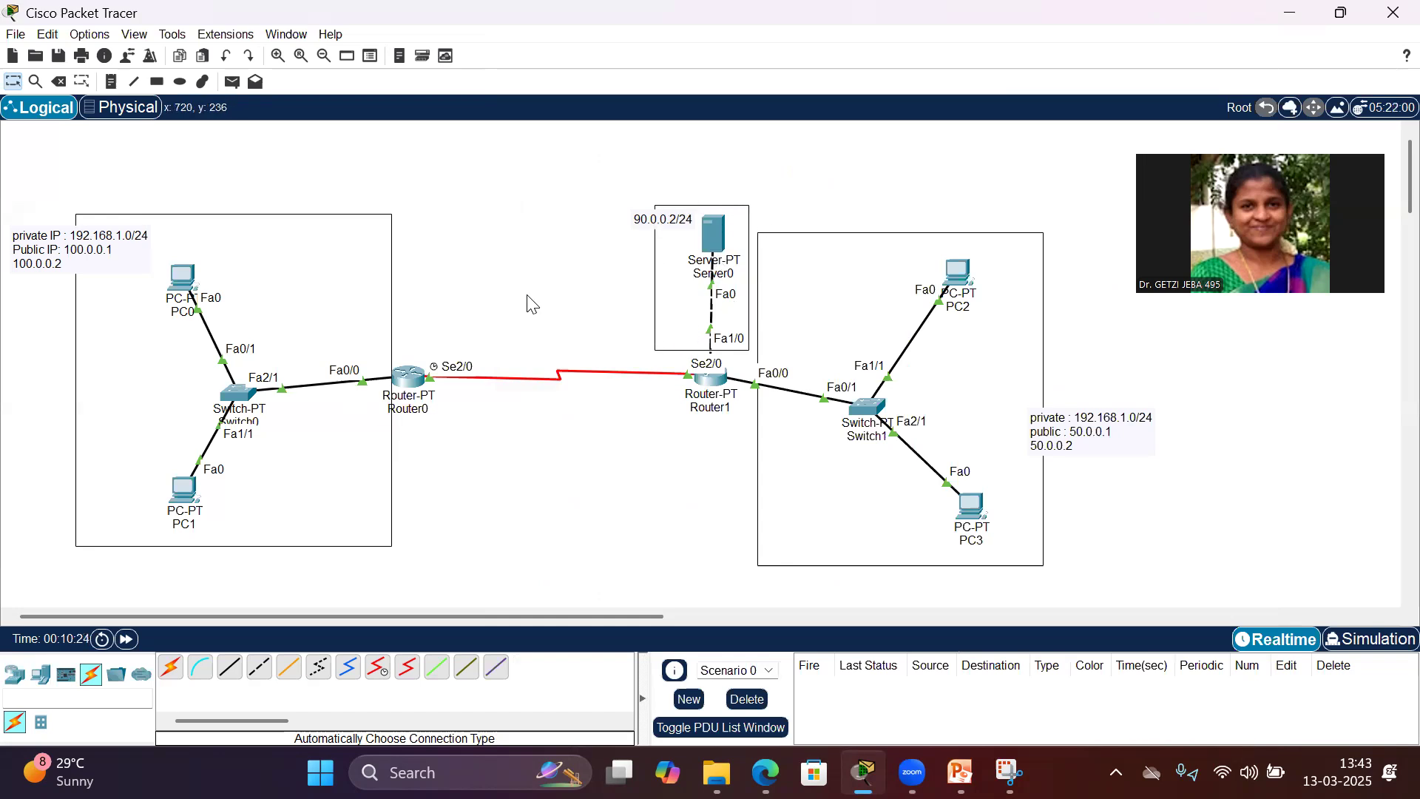
Step: Load the server's page at 90.0.0.2 in PC0's web browser and shrink the window to uncover the topology
left_click(178, 277)
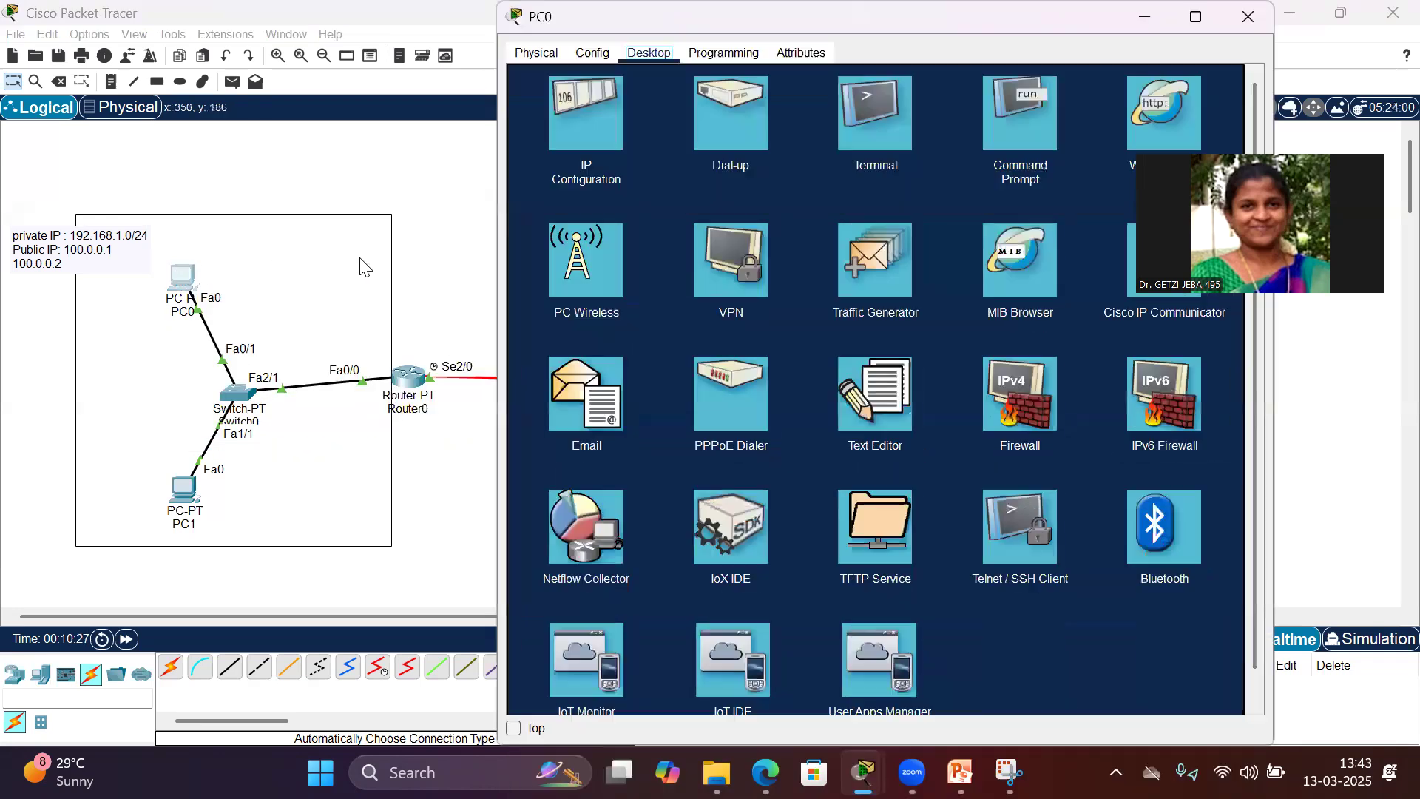
left_click(1184, 101)
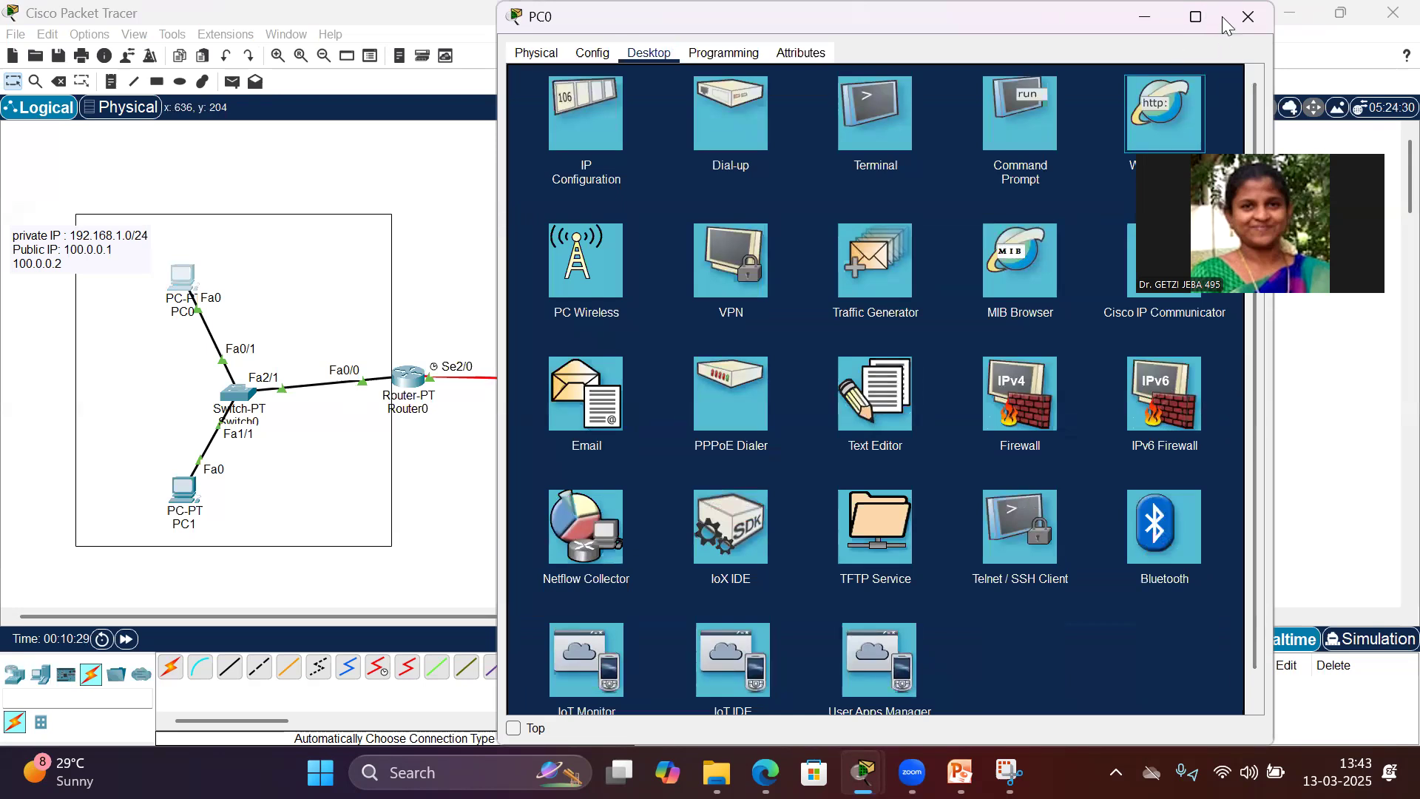
left_click(1208, 142)
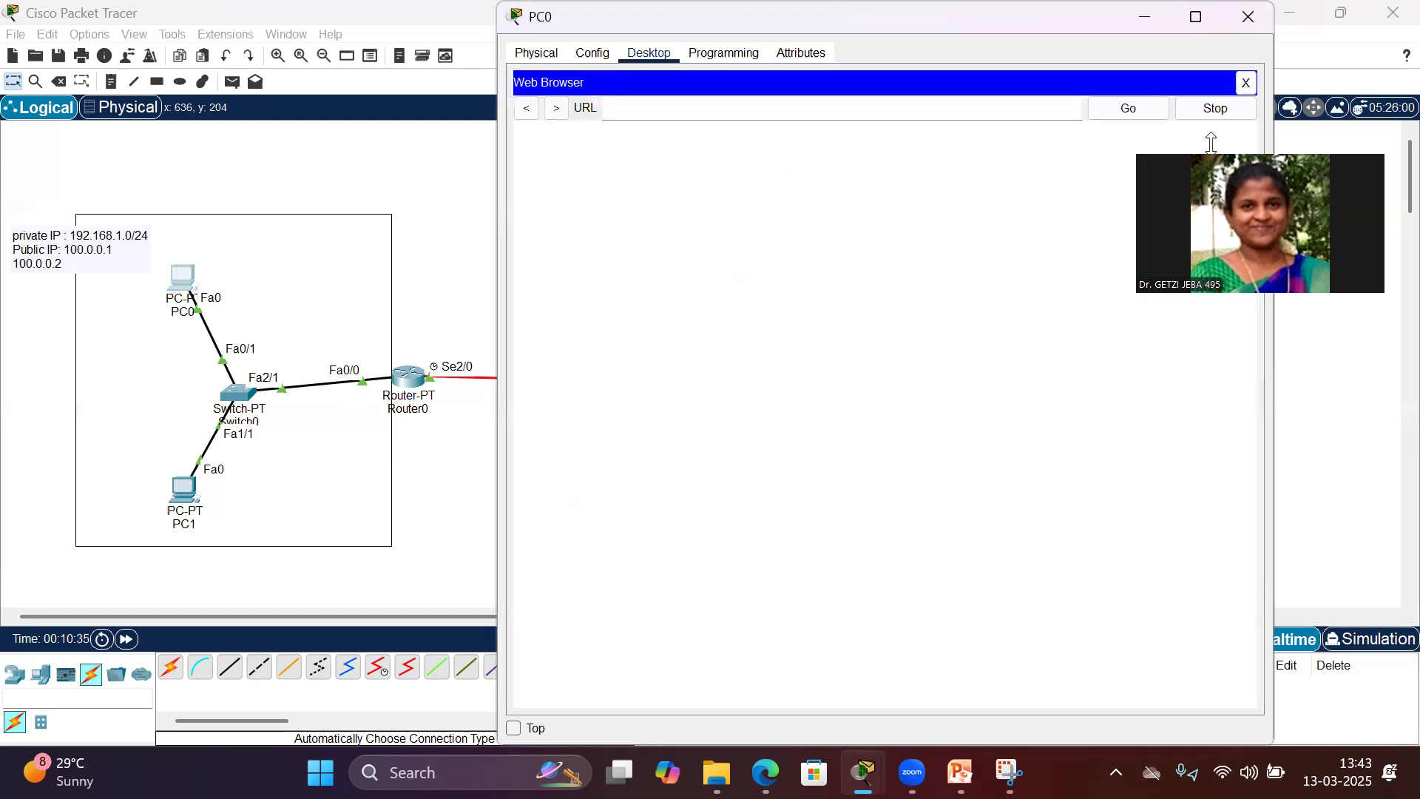
type("90.0.0.2")
key("Return")
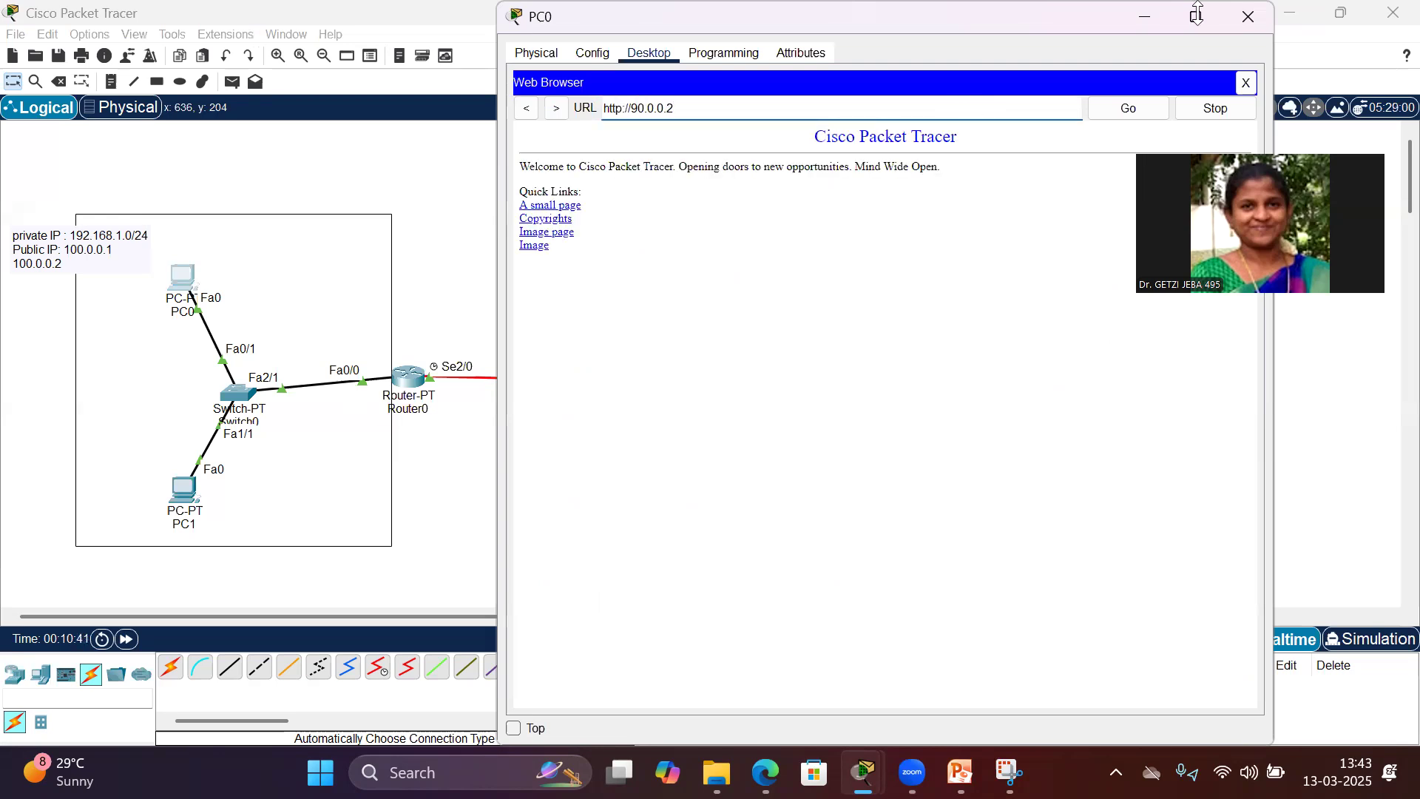
left_click_drag(1198, 14, 1141, 399)
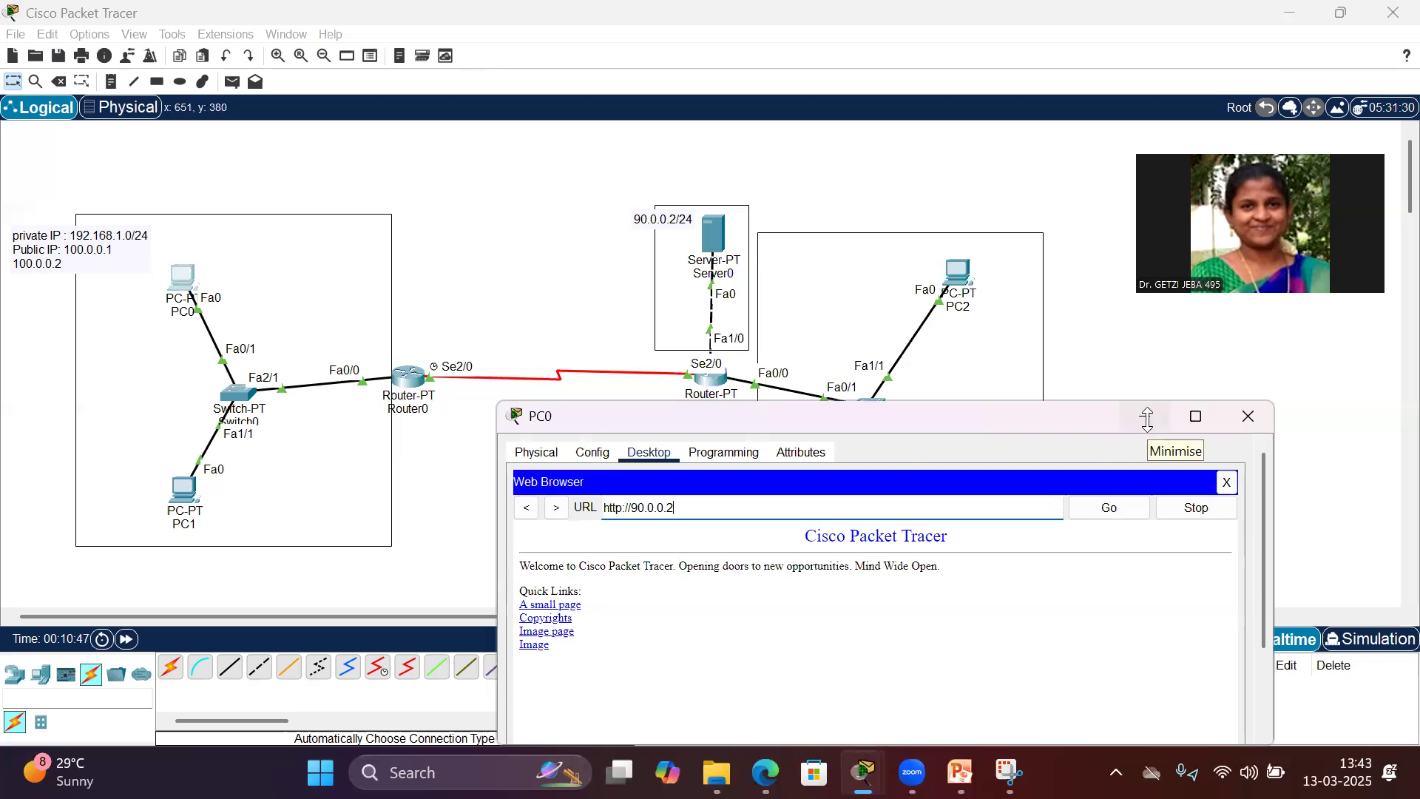
Step: Minimise PC0's window, leave configuration mode on Router0 and list its NAT translations with sh ip nat translations
left_click(1147, 418)
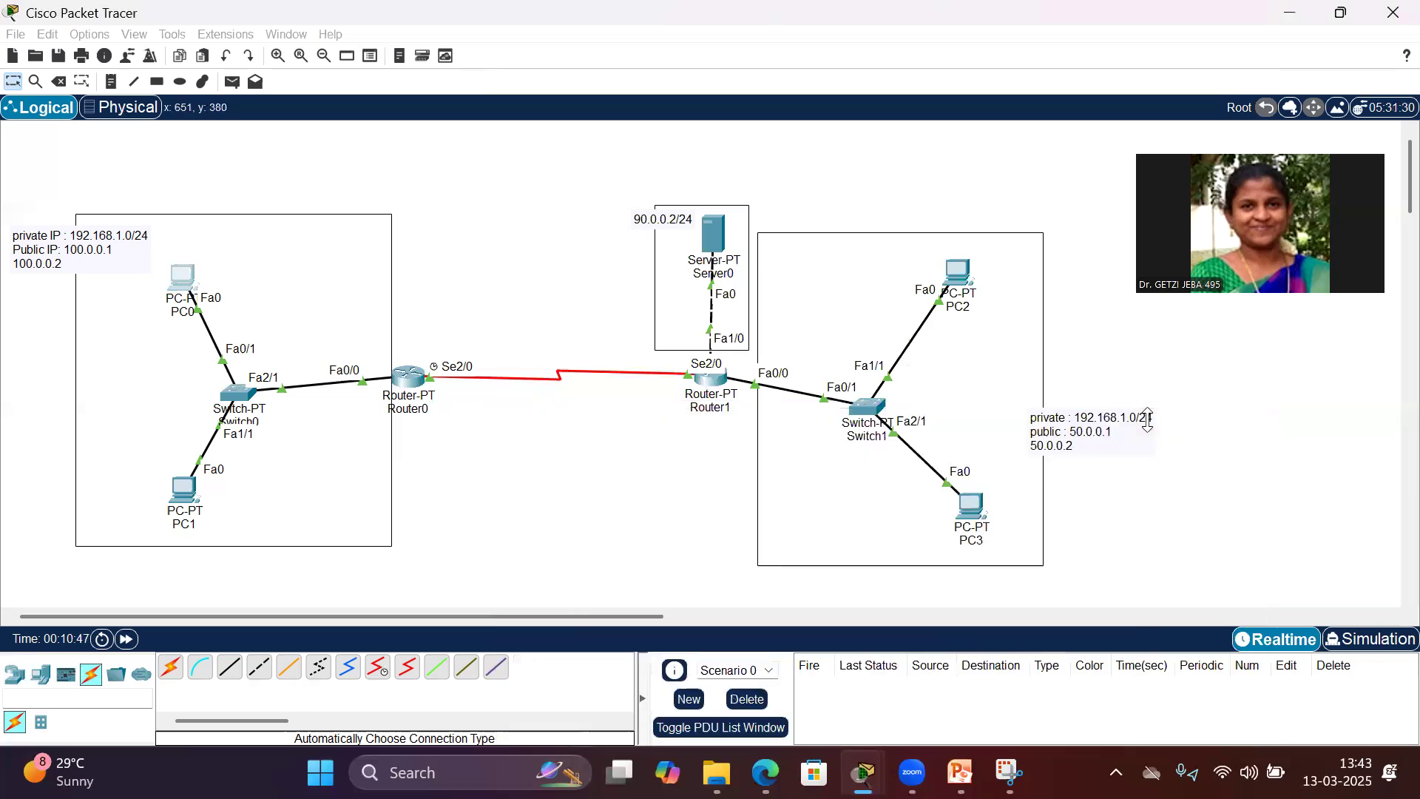
left_click(418, 378)
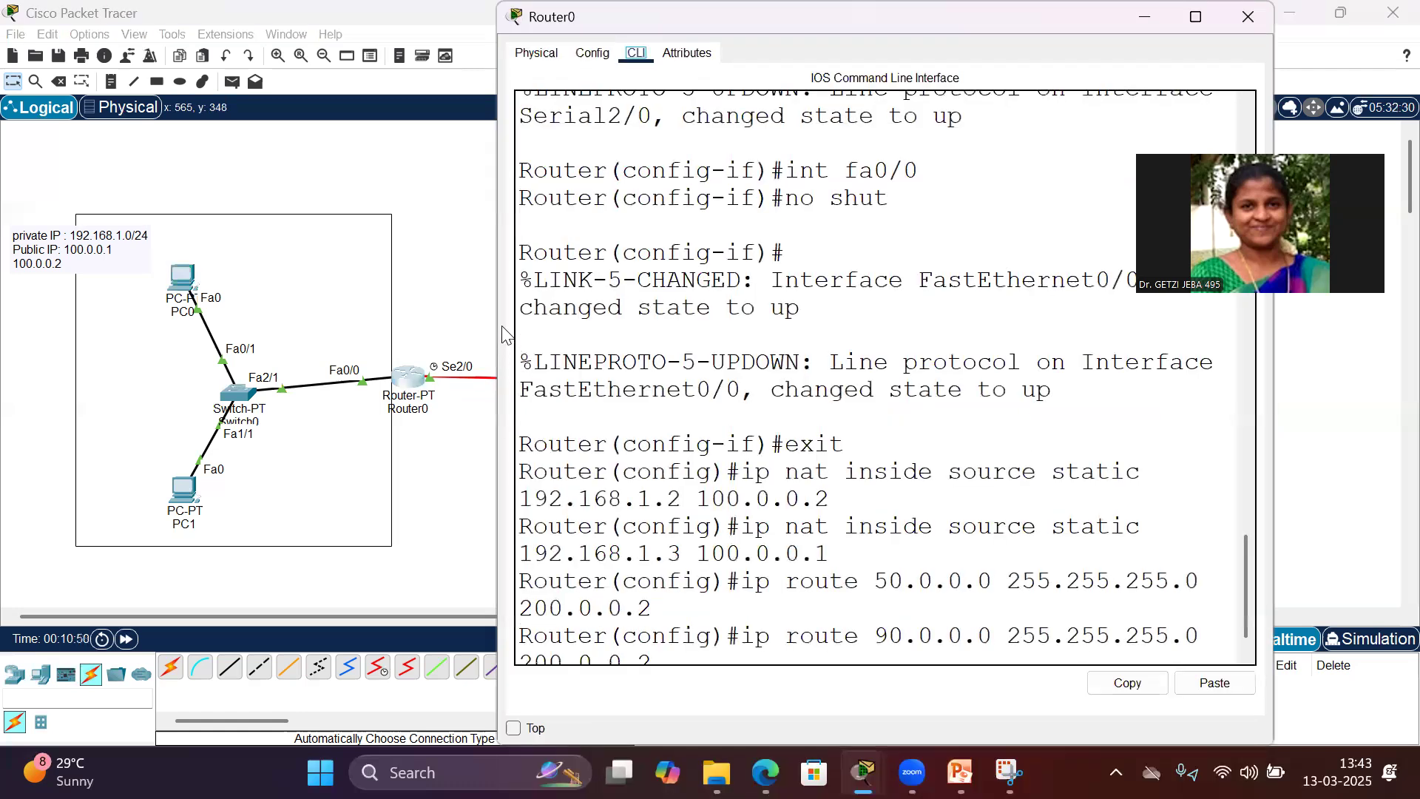
left_click_drag(493, 307, 156, 273)
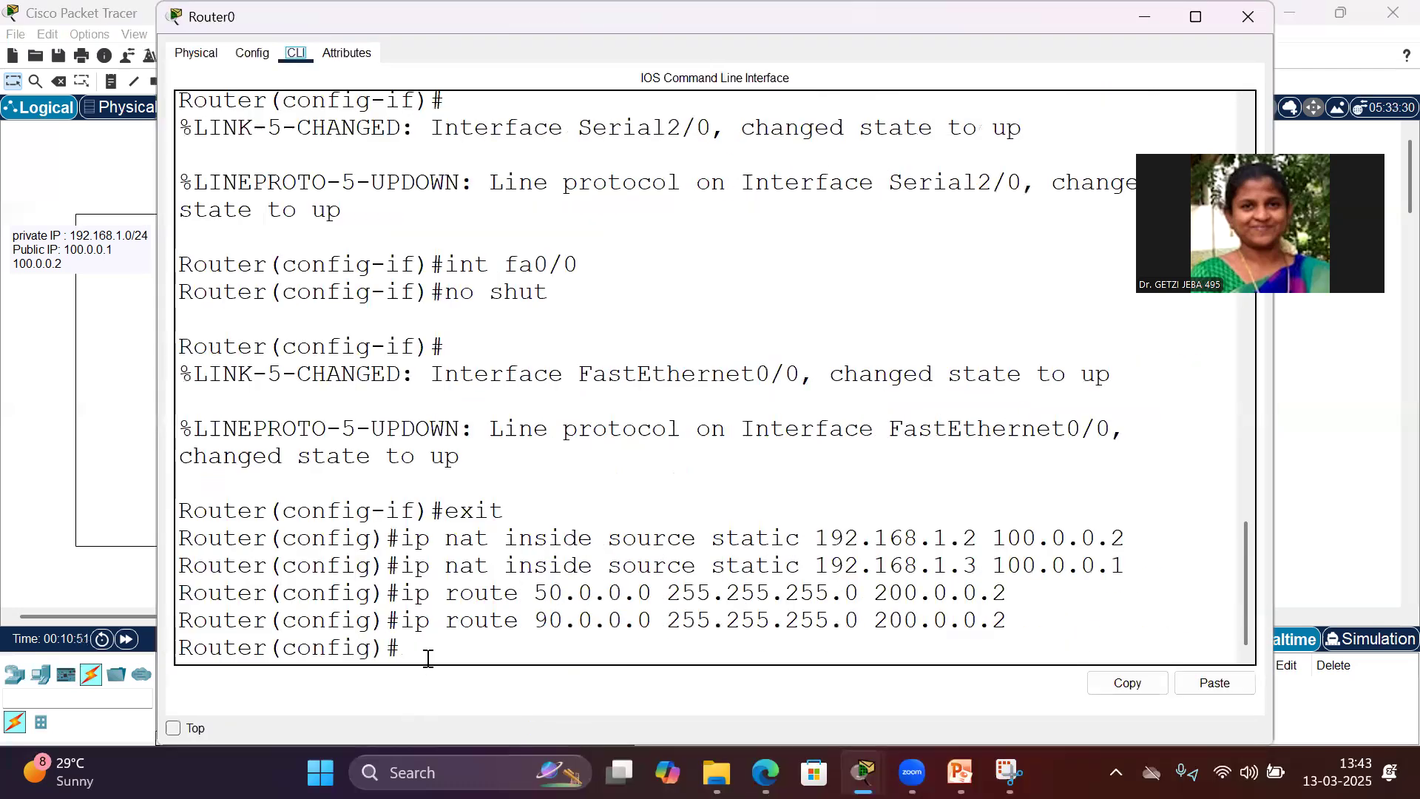
type("exit")
key("Return")
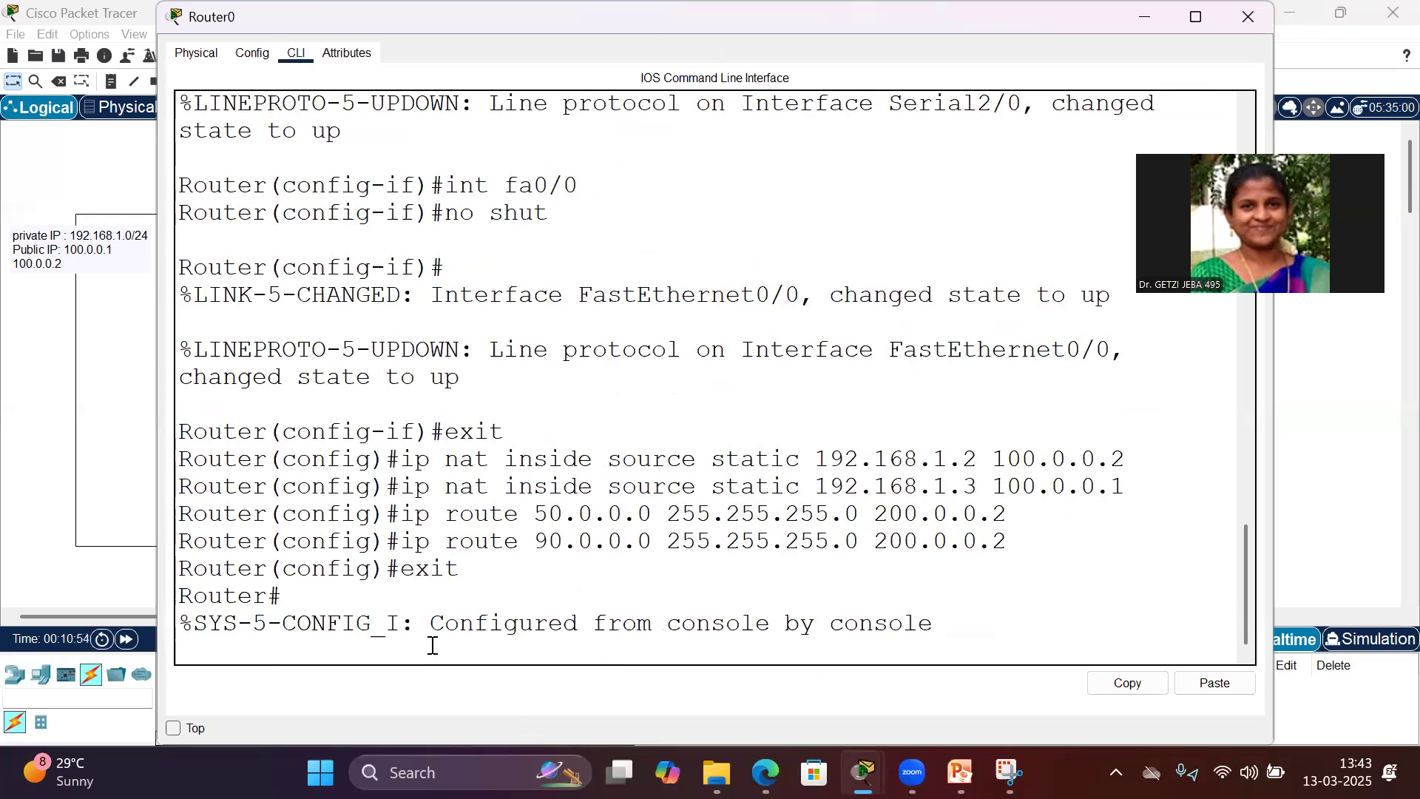
type("sh ")
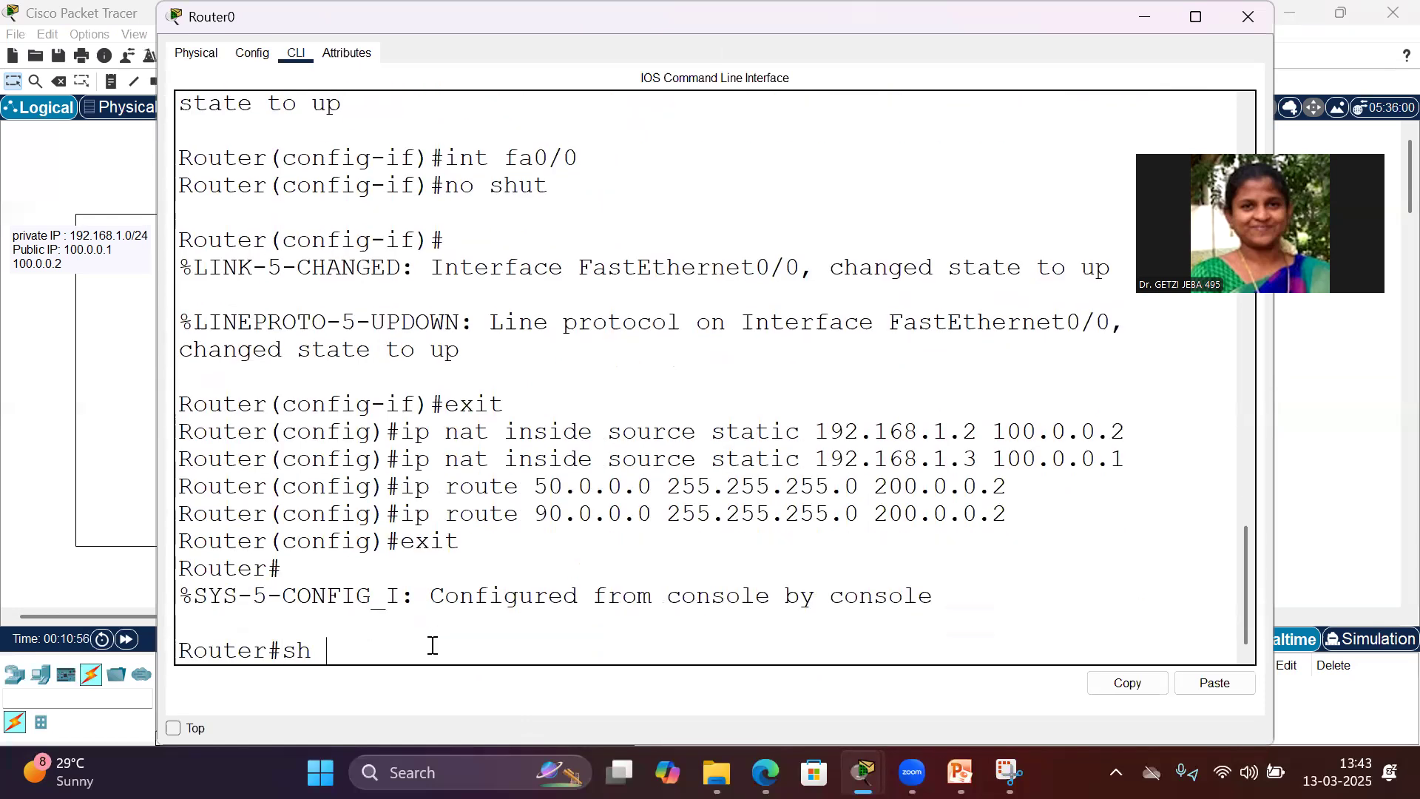
type("ip nat transl")
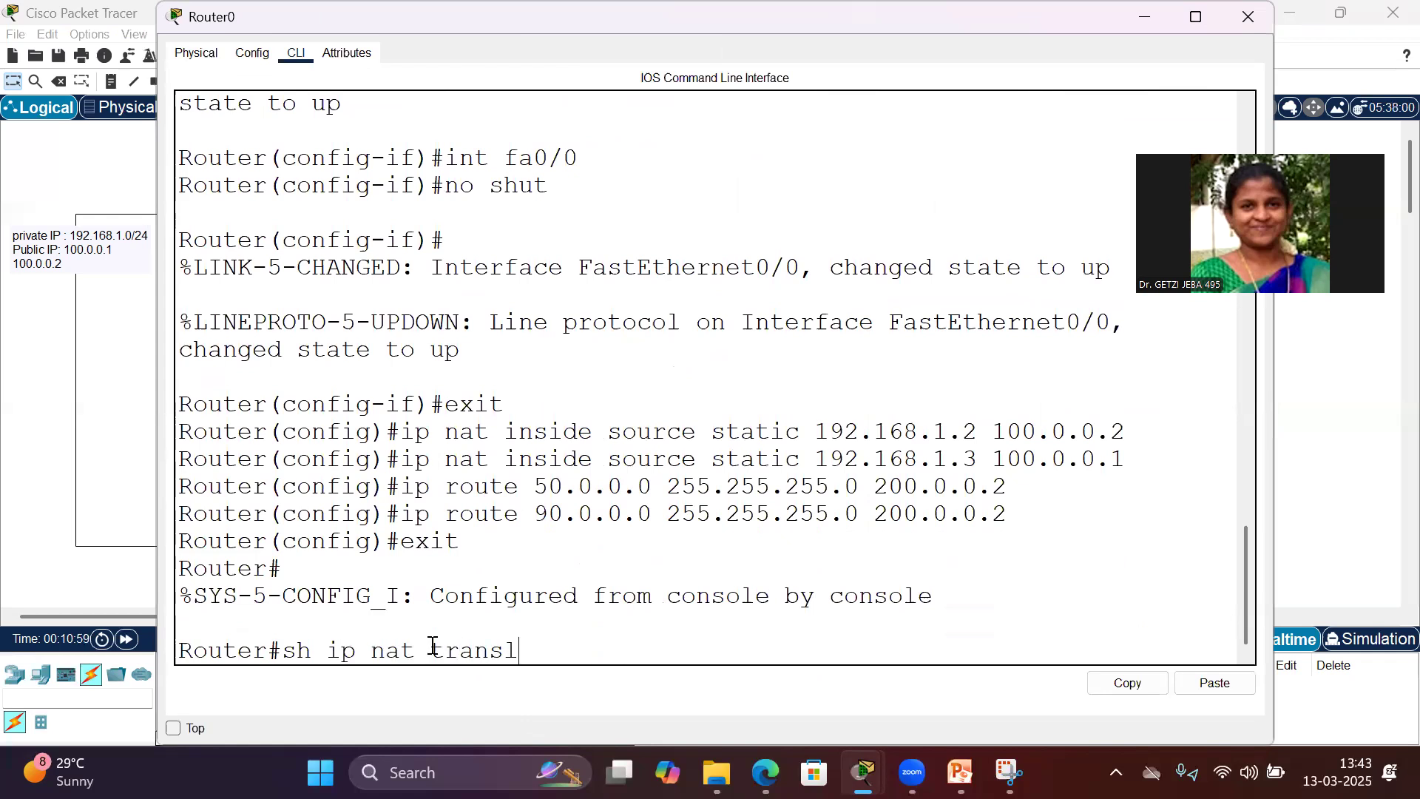
type("ations")
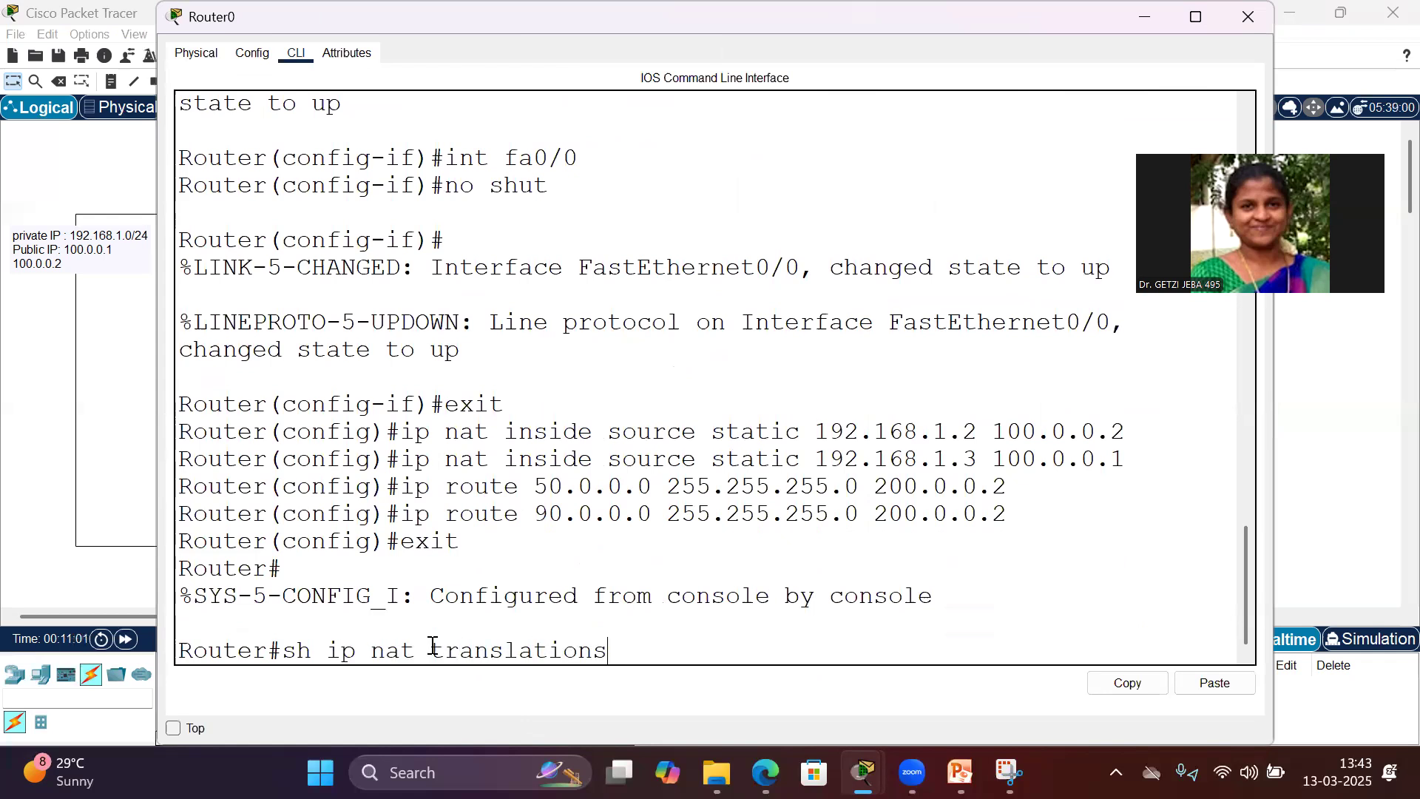
key("Return")
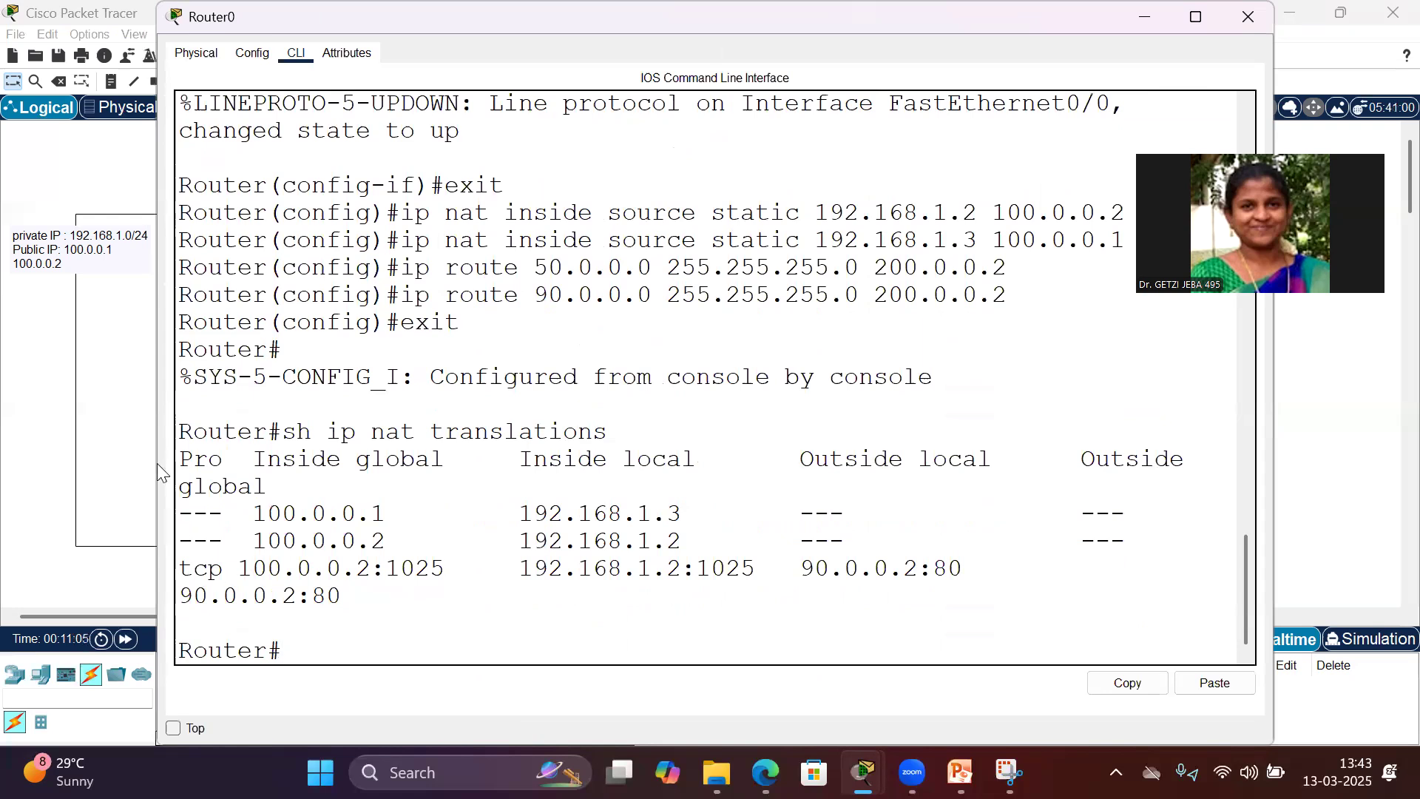
Step: Widen Router0's window, highlight each address in the tcp translation entry from inside global to outside global, and close the window
left_click_drag(153, 393, 42, 393)
left_click_drag(127, 592, 260, 597)
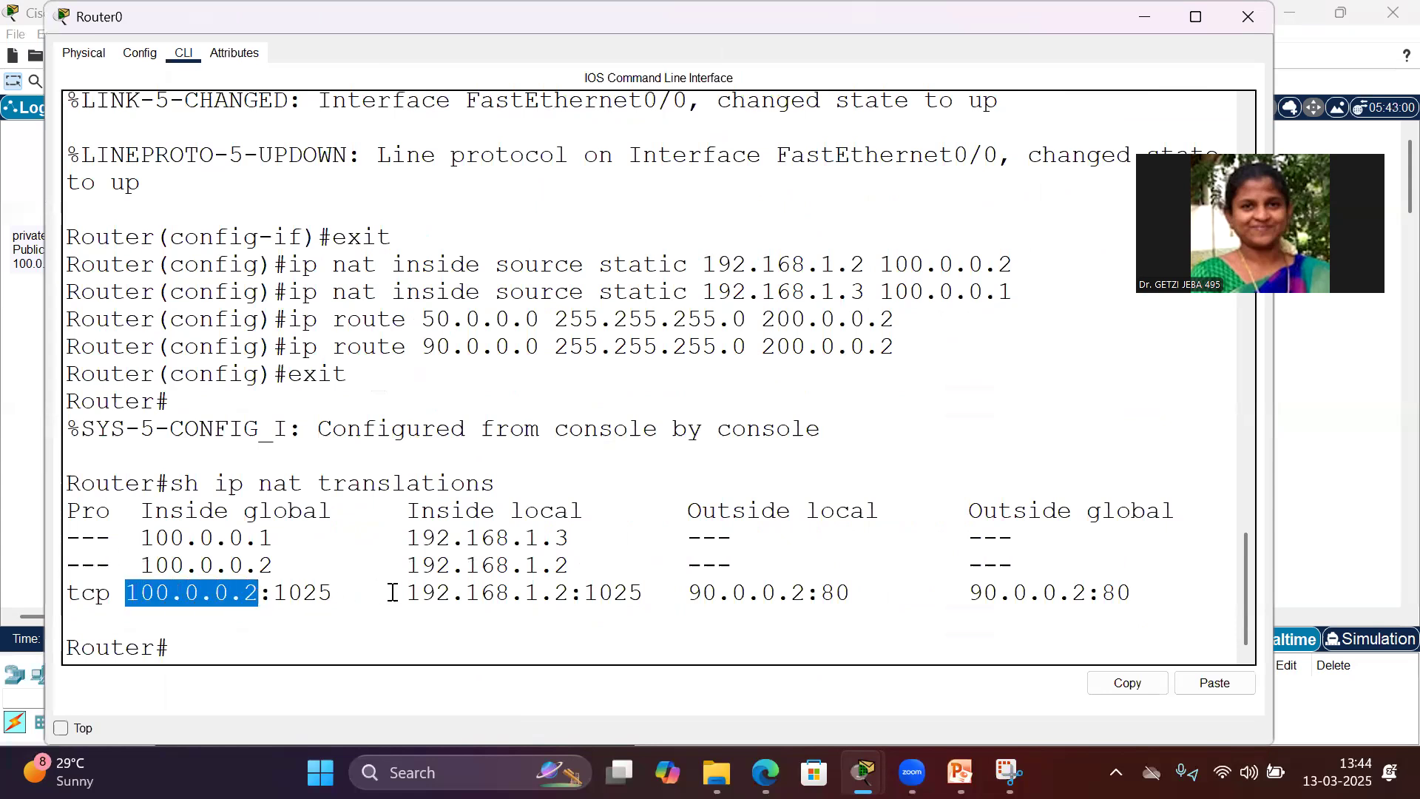
left_click_drag(409, 592, 570, 592)
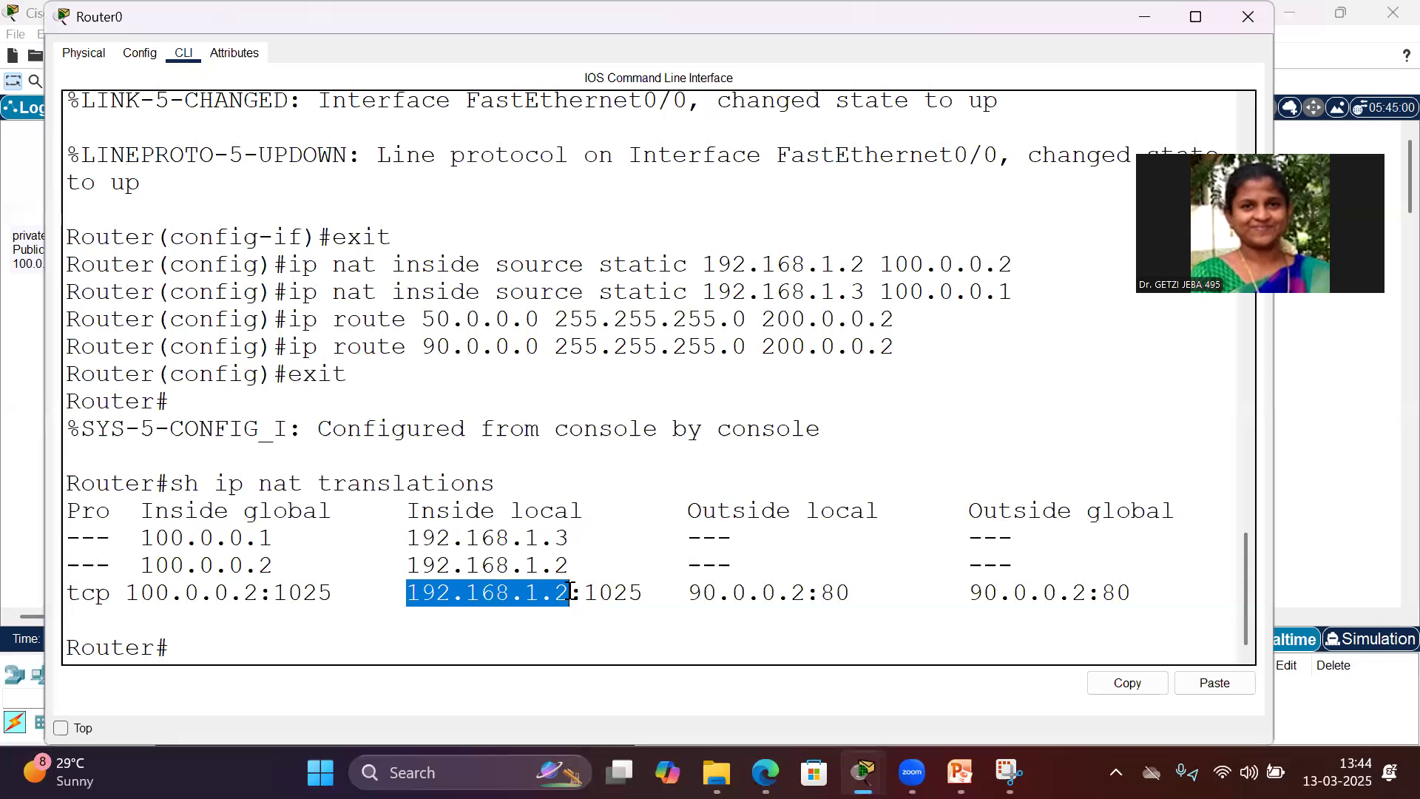
left_click_drag(258, 592, 126, 594)
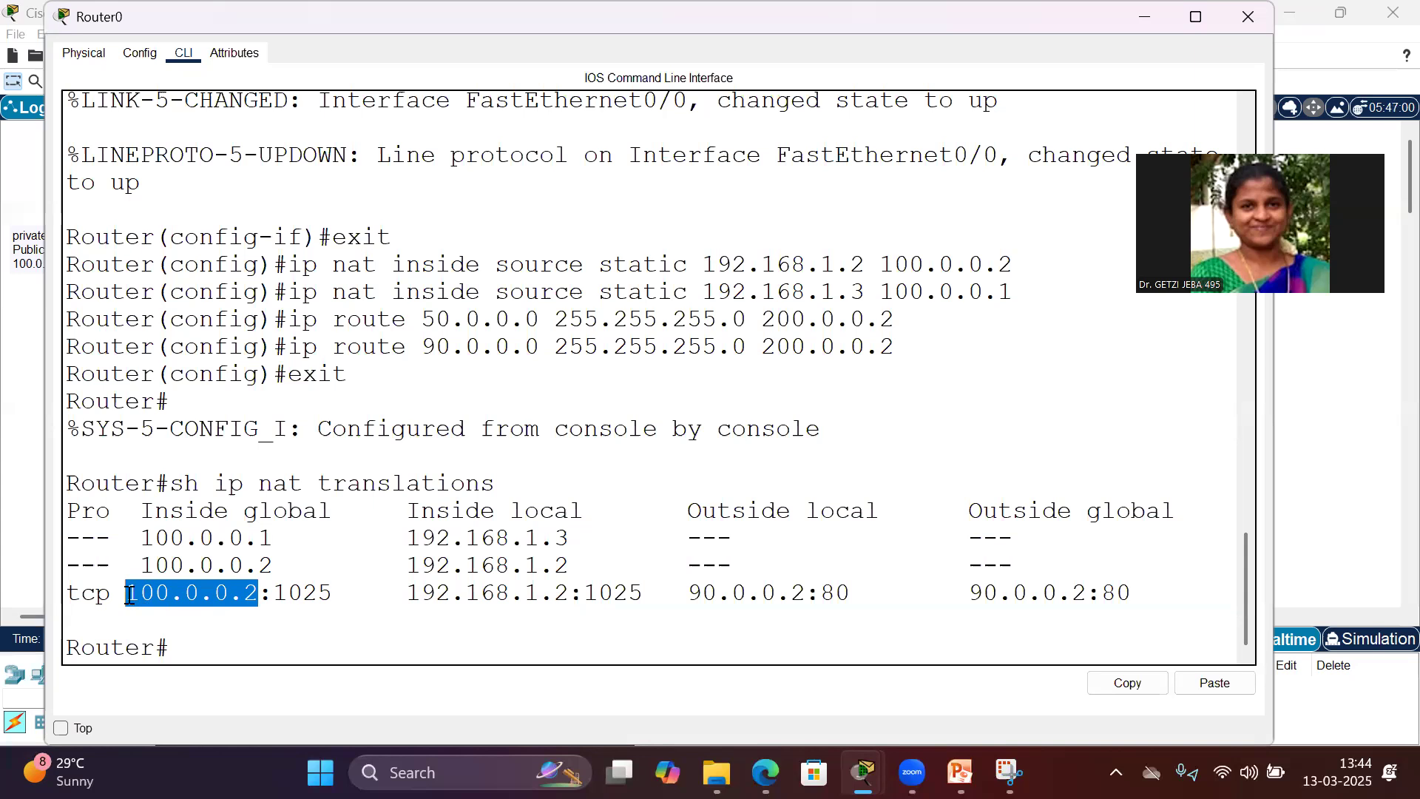
left_click_drag(691, 596, 810, 596)
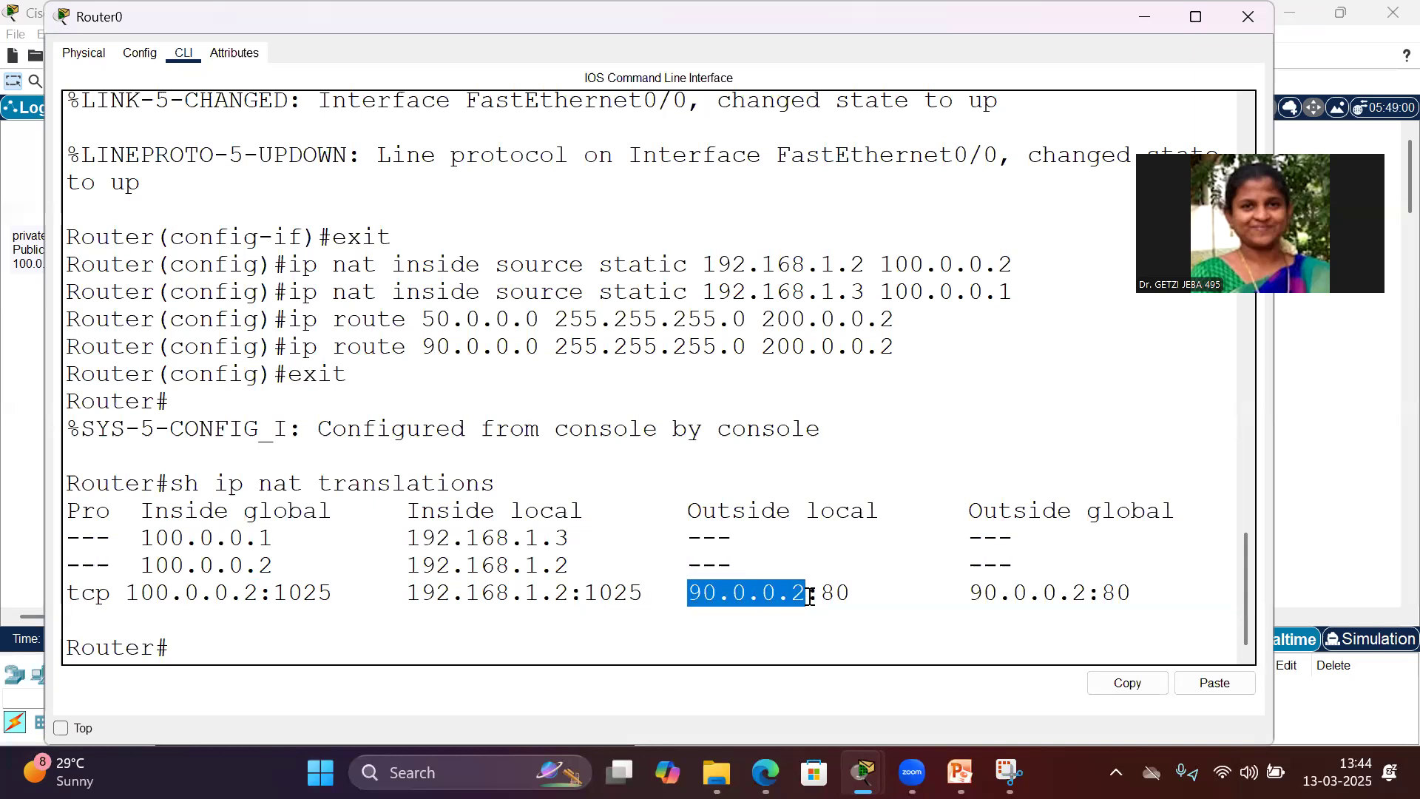
left_click(1088, 596)
left_click_drag(1087, 596, 968, 596)
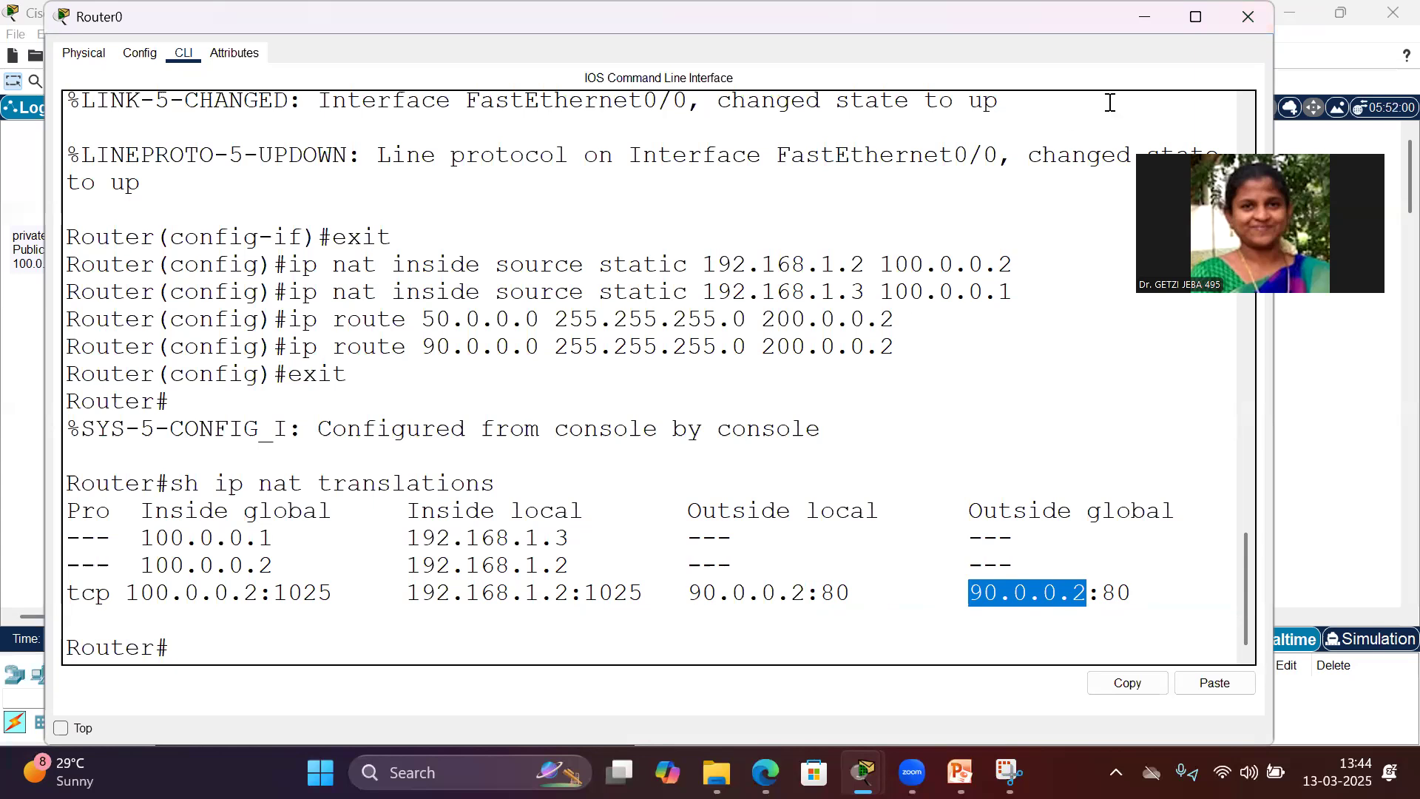
left_click(1247, 16)
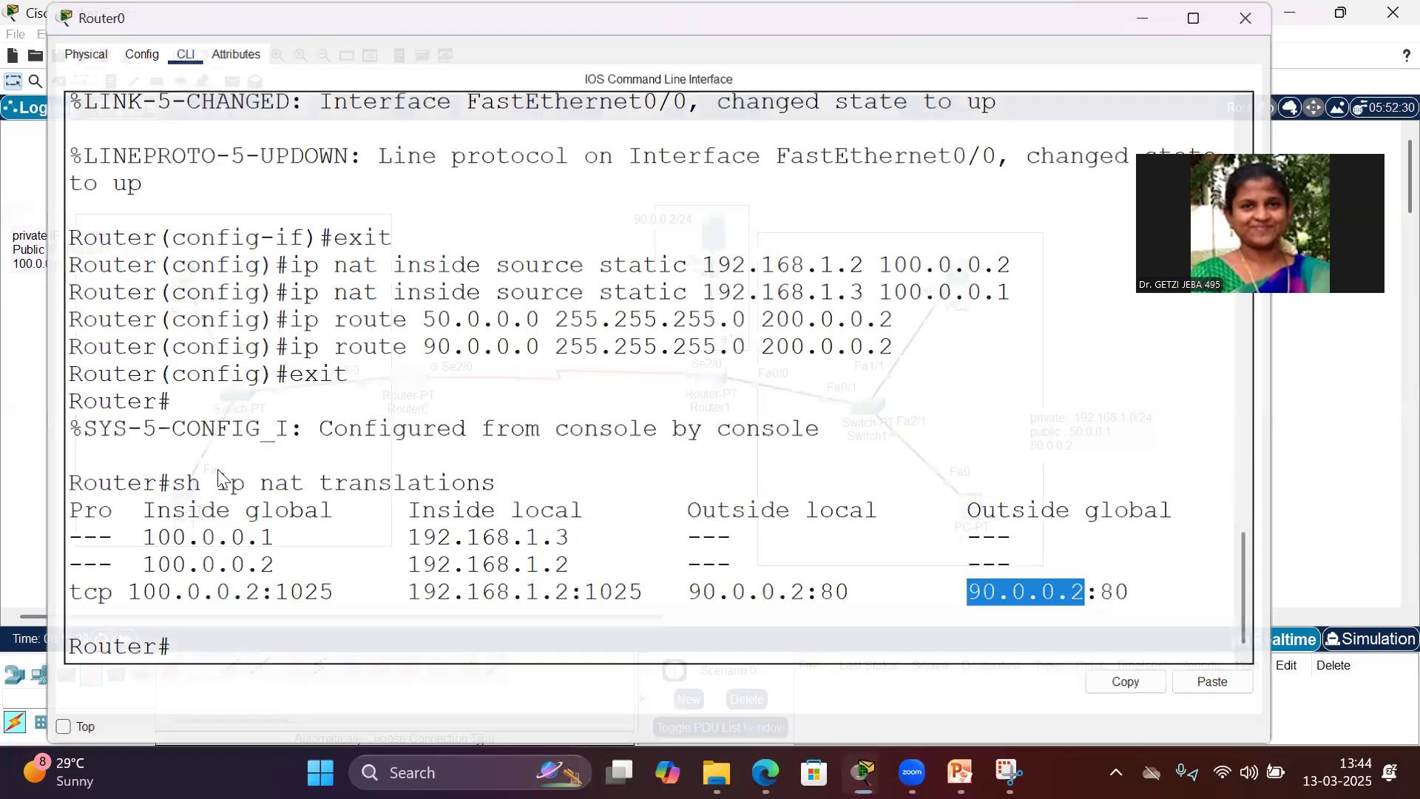
Step: Load the server's page at 90.0.0.2 in PC1's web browser
left_click(192, 483)
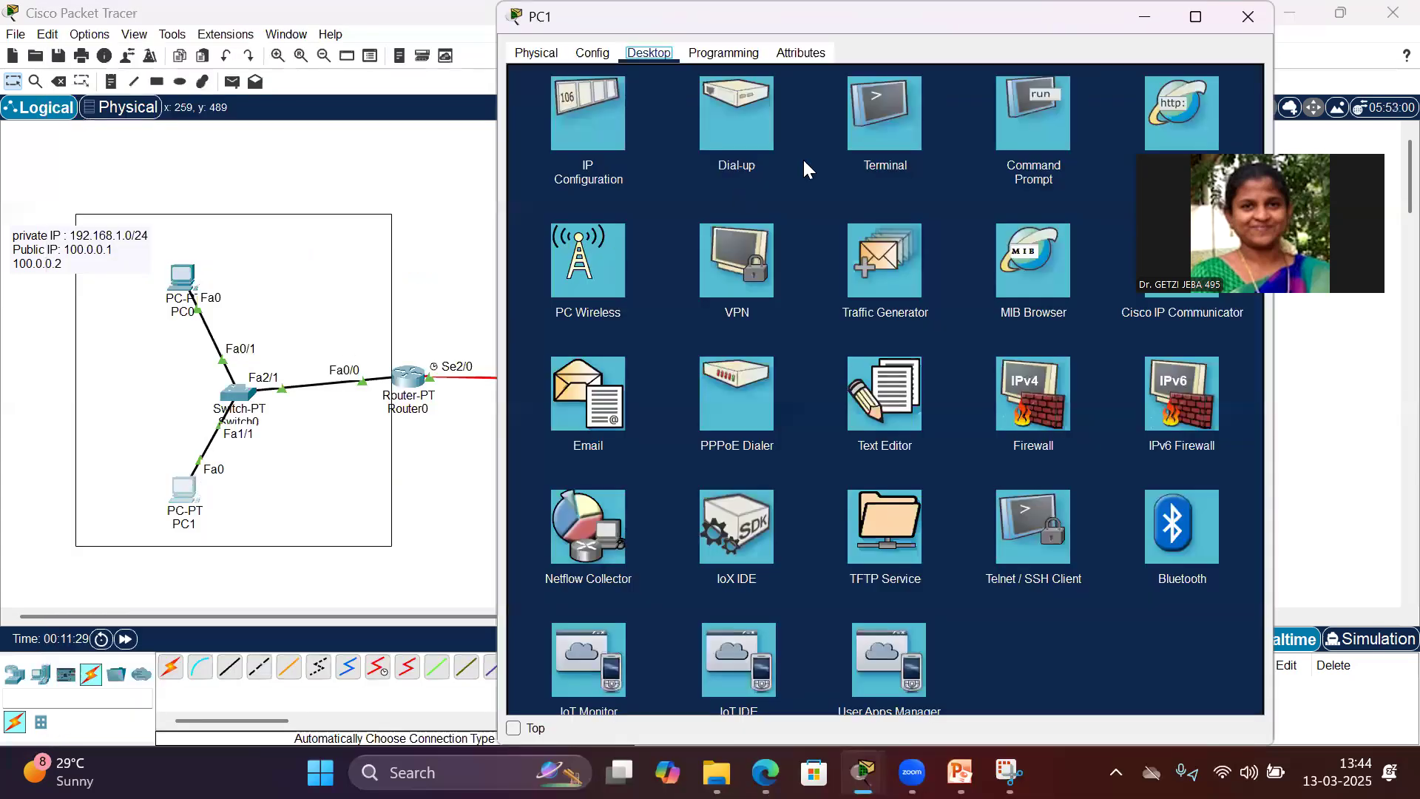
left_click(1139, 111)
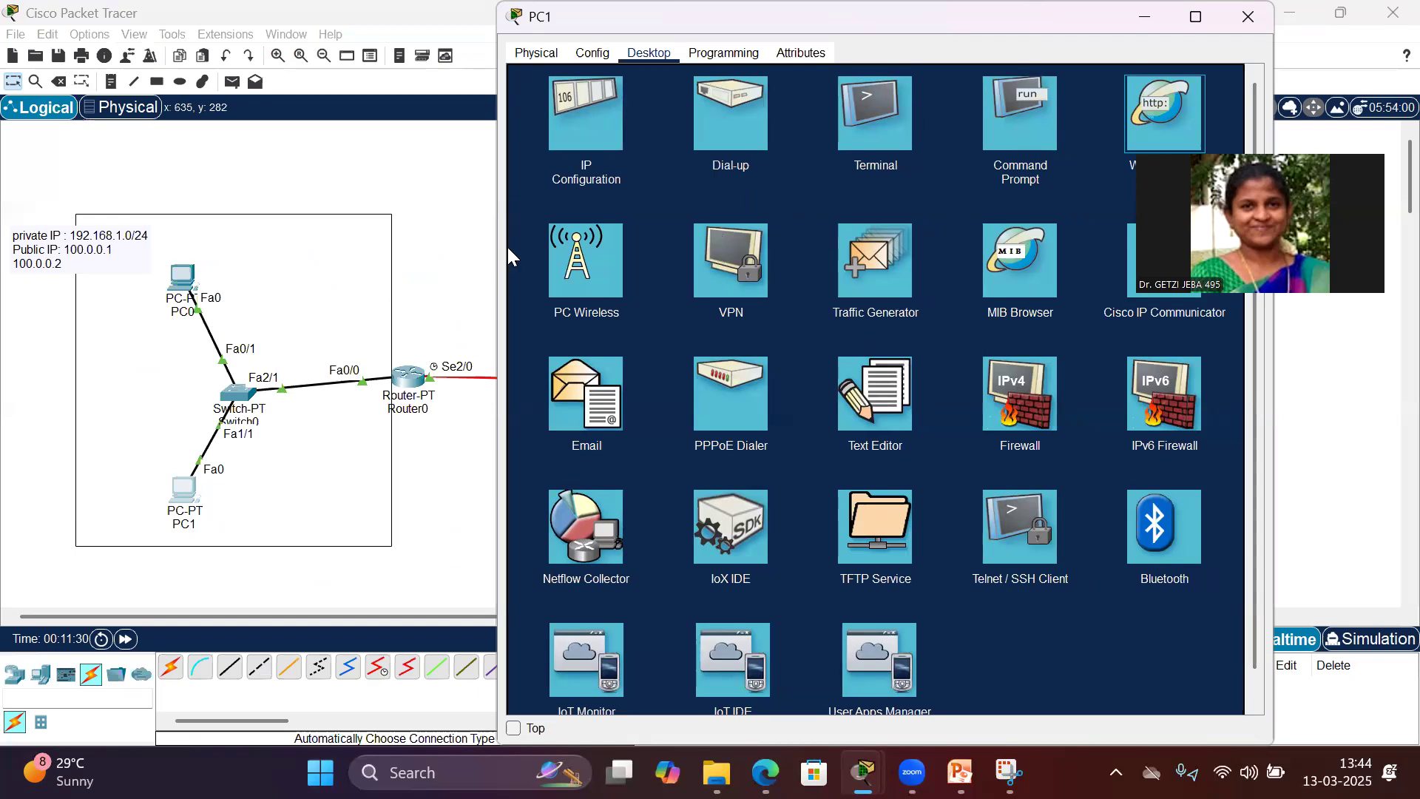
left_click(1167, 114)
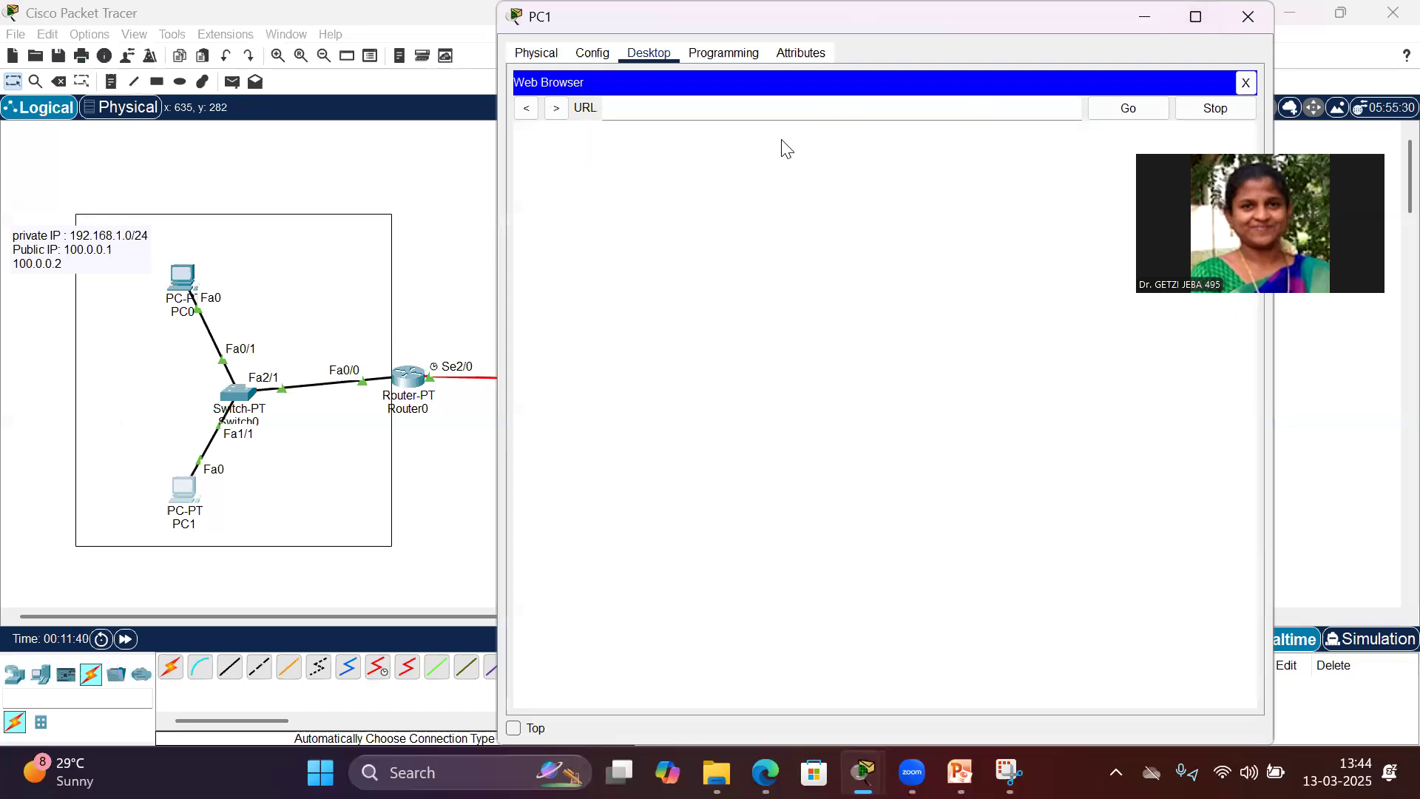
left_click(792, 113)
type("90.0.0.2")
key("Return")
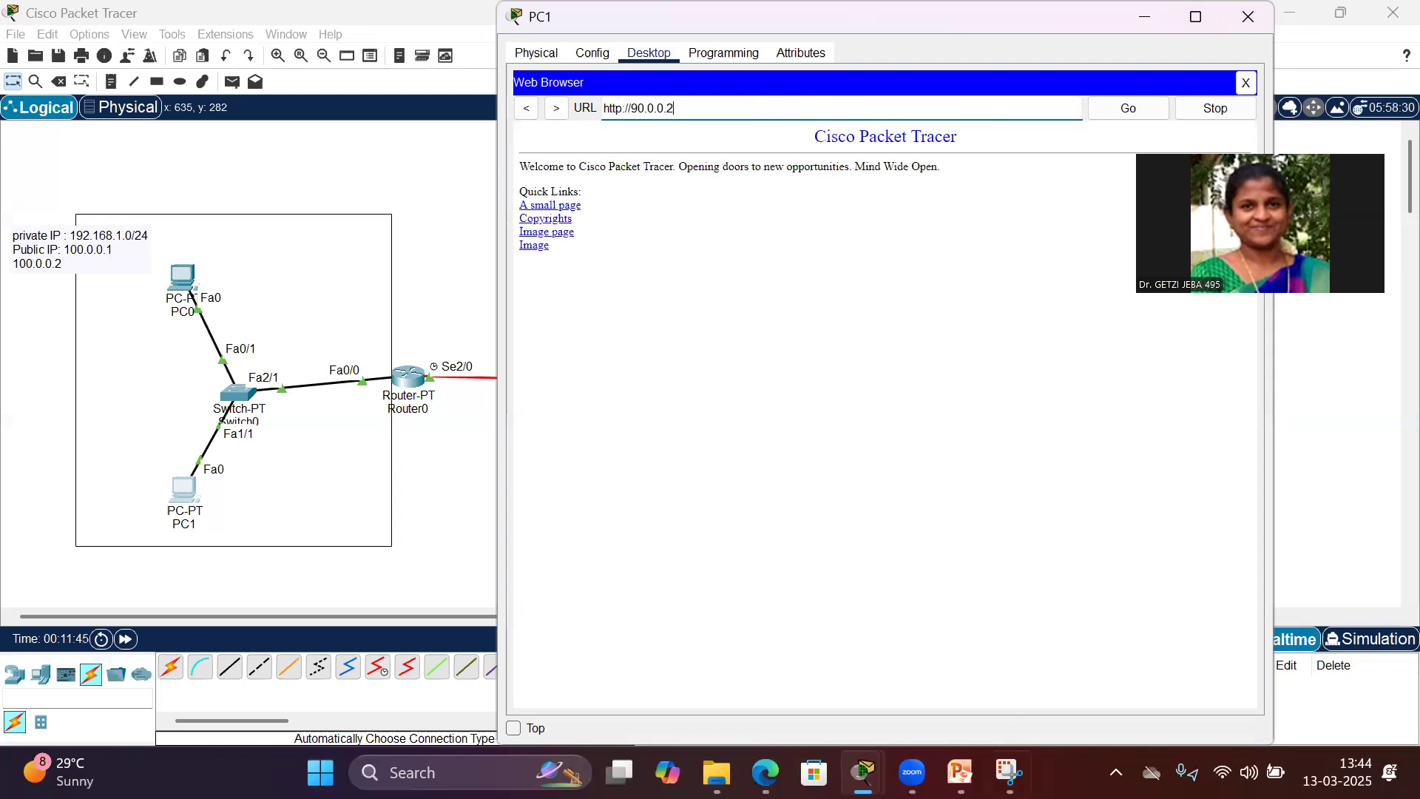
Step: Reopen Router0's command line, rerun sh ip nat translations, and examine the tcp entries in the refreshed table
left_click(861, 773)
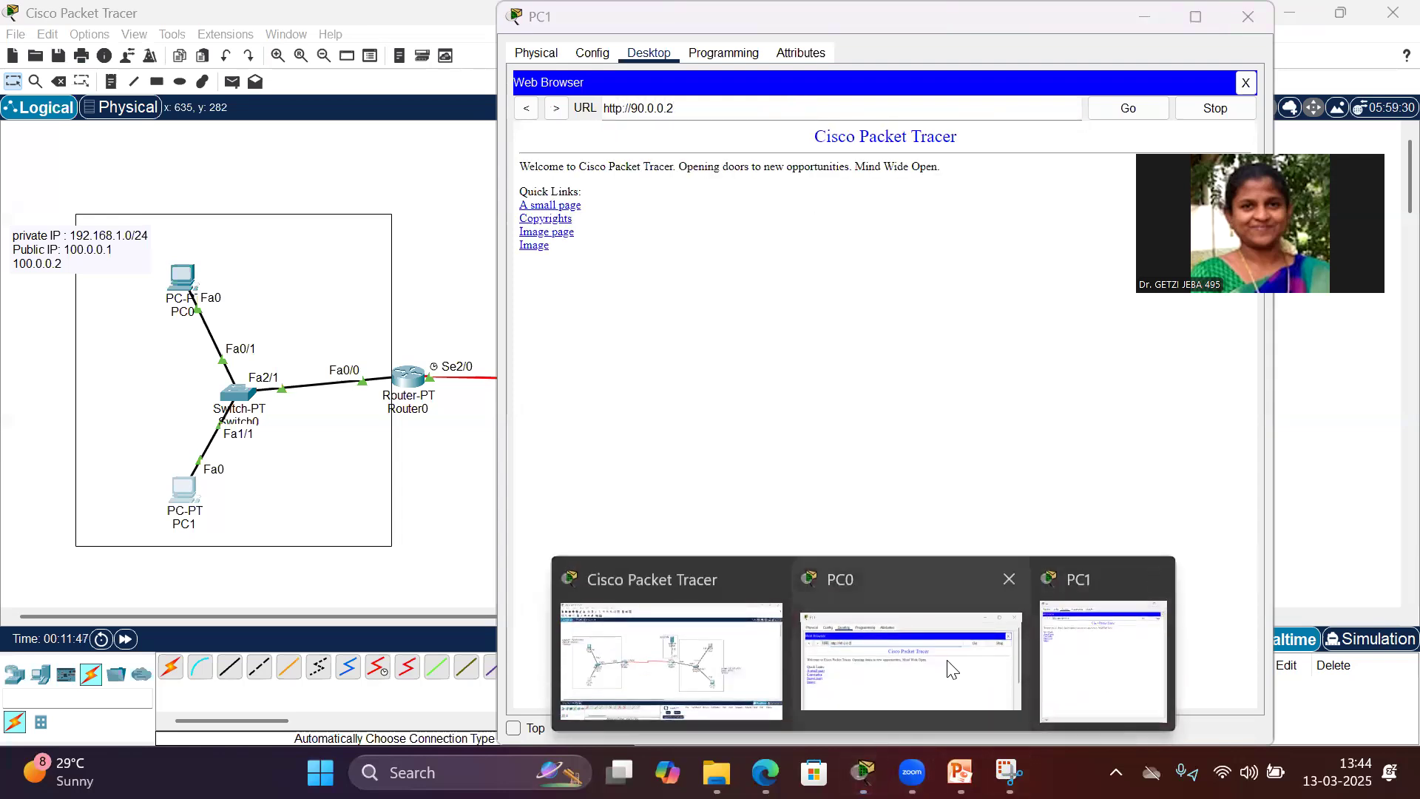
left_click(405, 377)
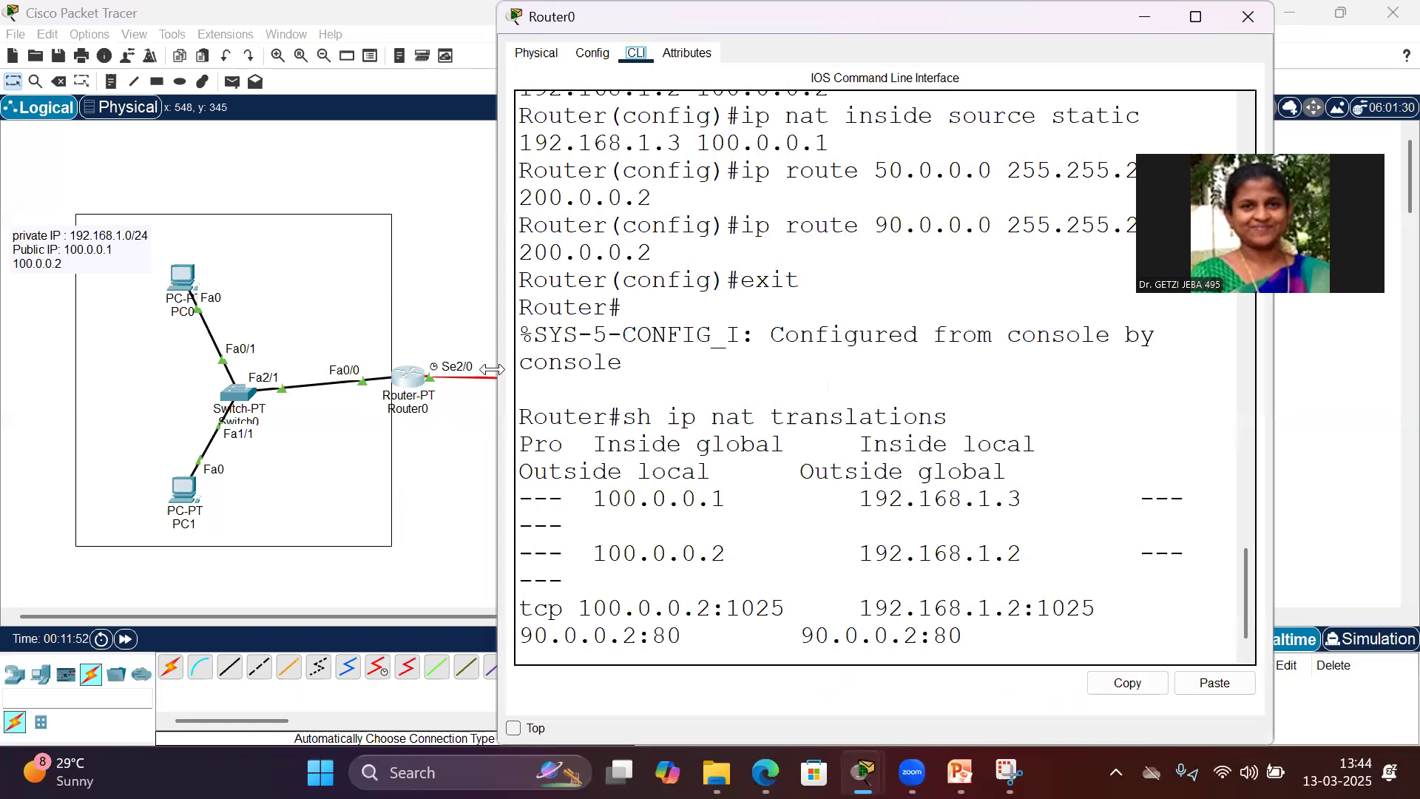
left_click_drag(492, 370, 51, 370)
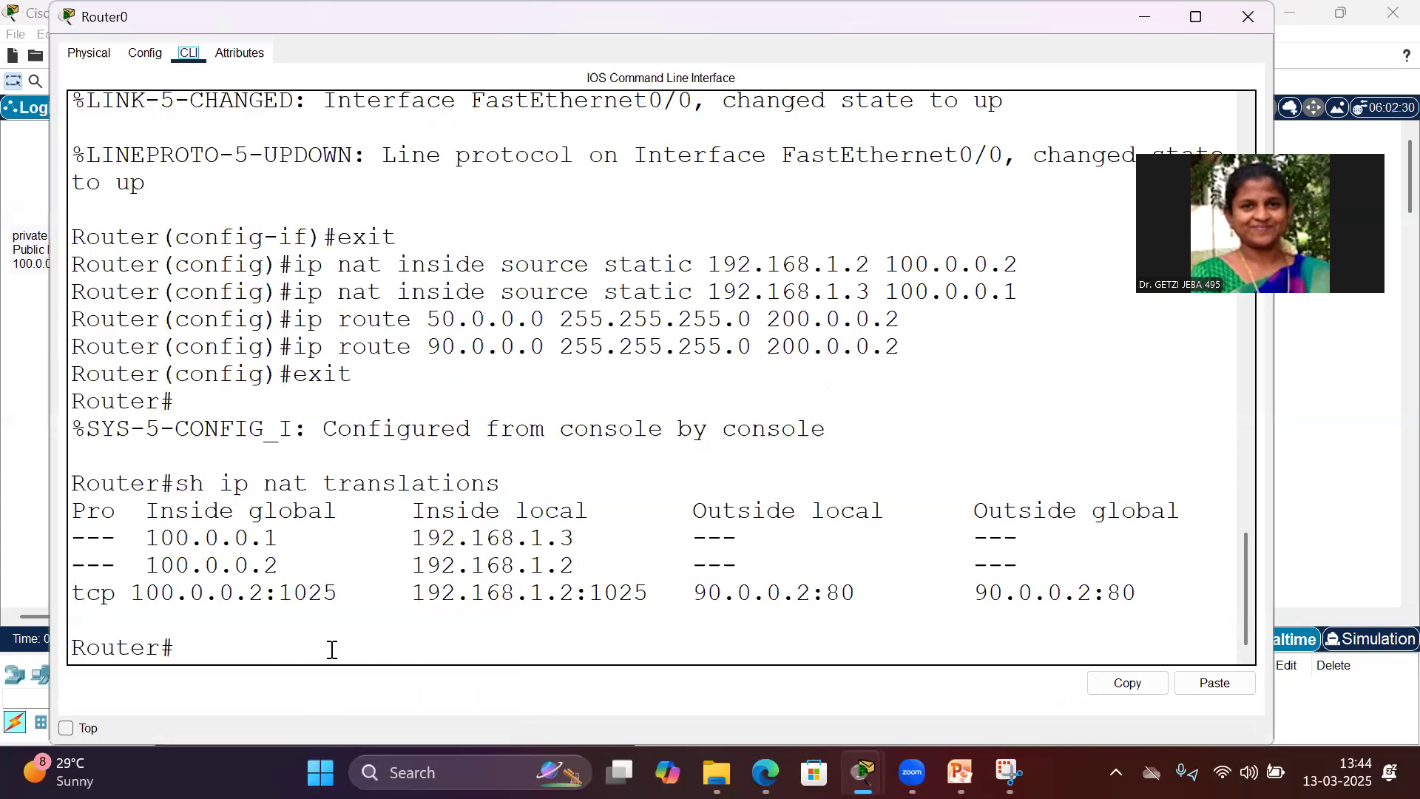
key("Up")
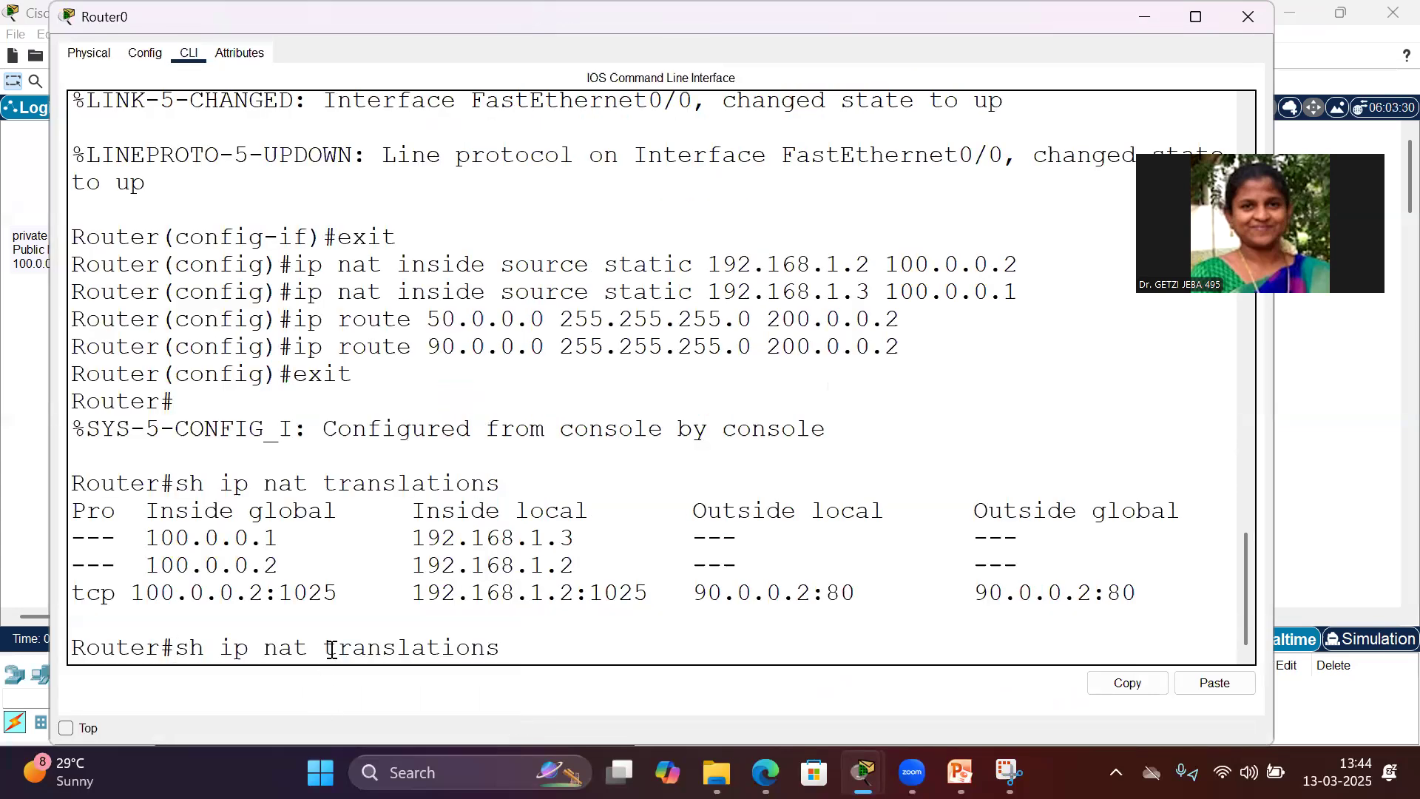
key("Return")
left_click_drag(71, 595, 1214, 622)
left_click(1345, 533)
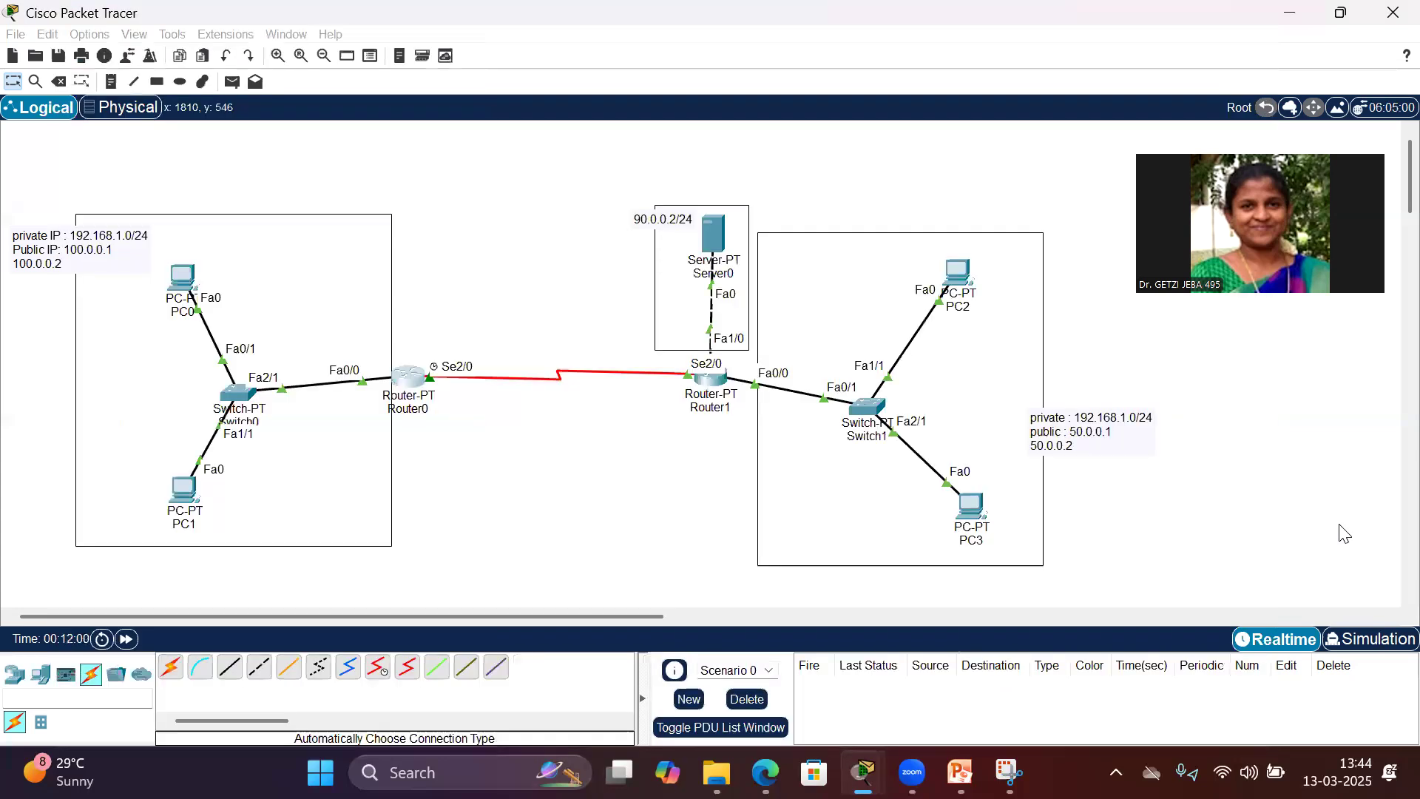
Step: Try to load the server's page in PC3's web browser, moving the window clear, and minimise it
left_click(963, 517)
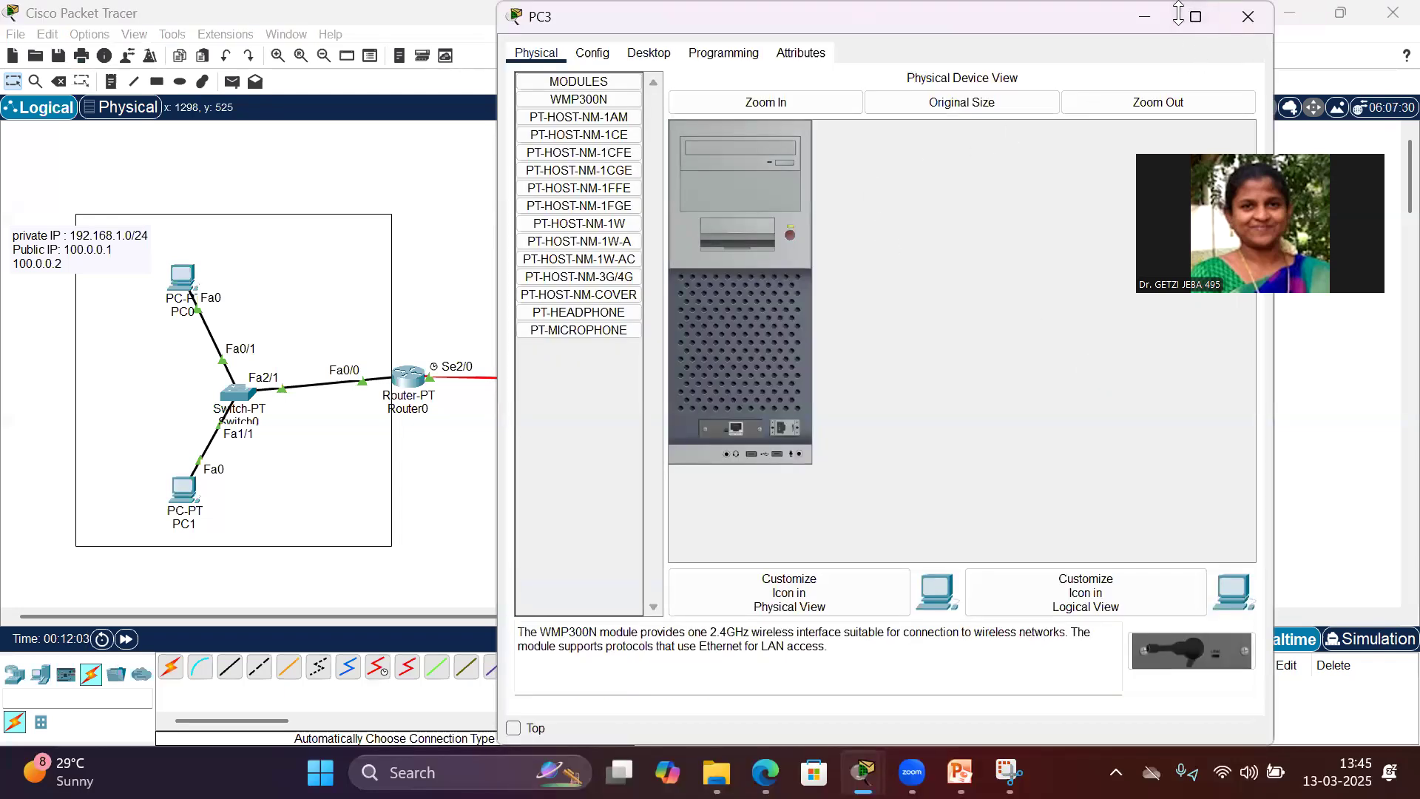
left_click_drag(1178, 13, 1179, 103)
left_click(649, 151)
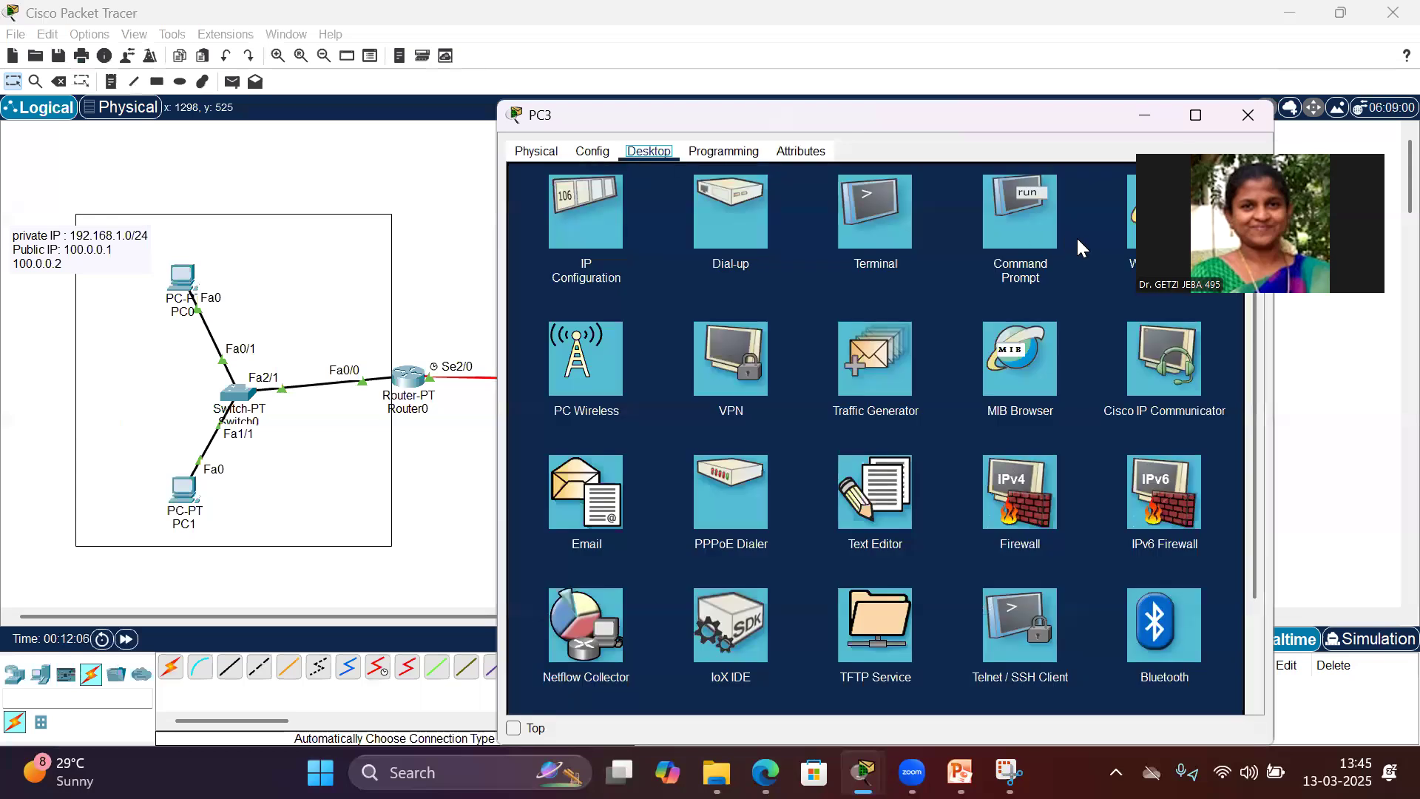
left_click(1132, 222)
left_click_drag(1079, 117, 874, 154)
left_click(650, 250)
type("90.0")
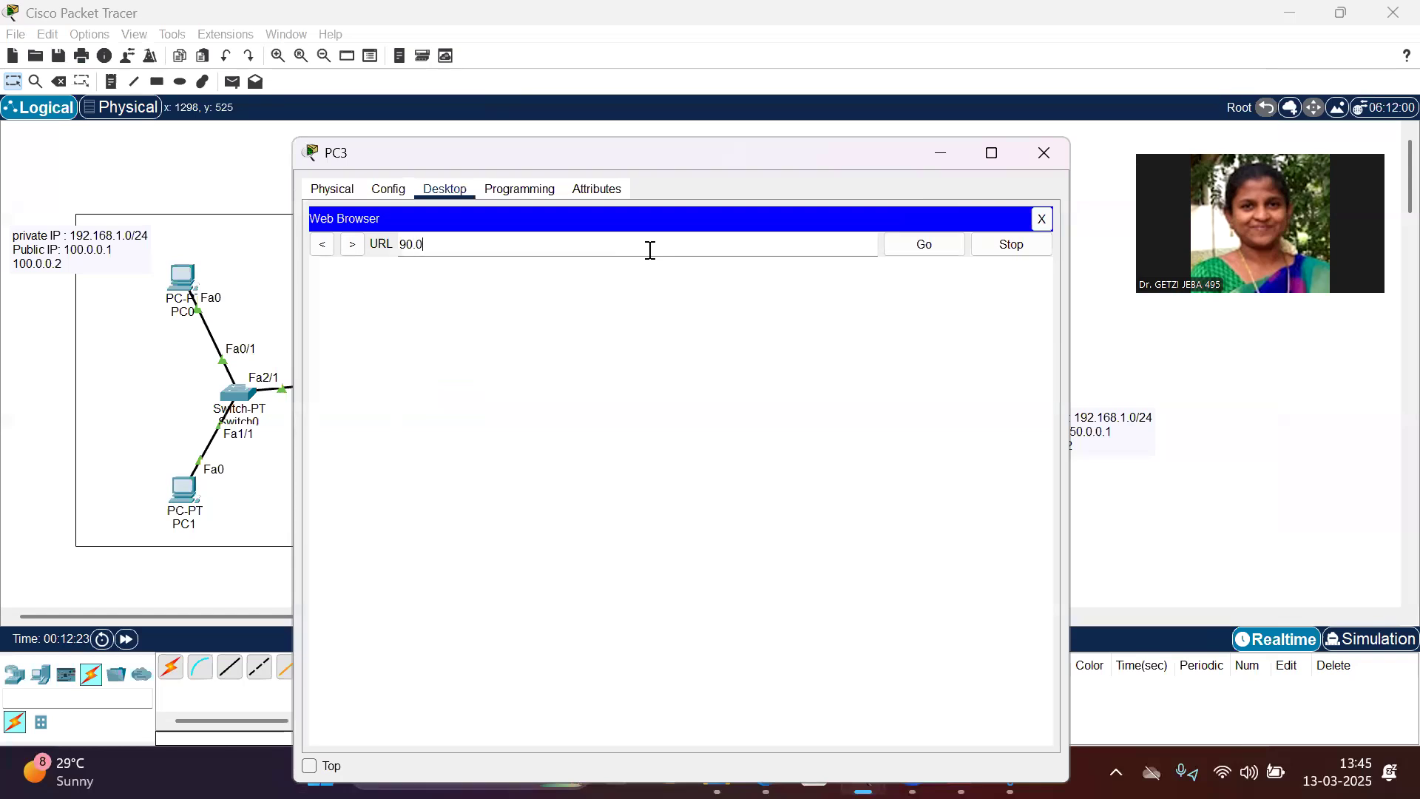
key("Return")
left_click(932, 155)
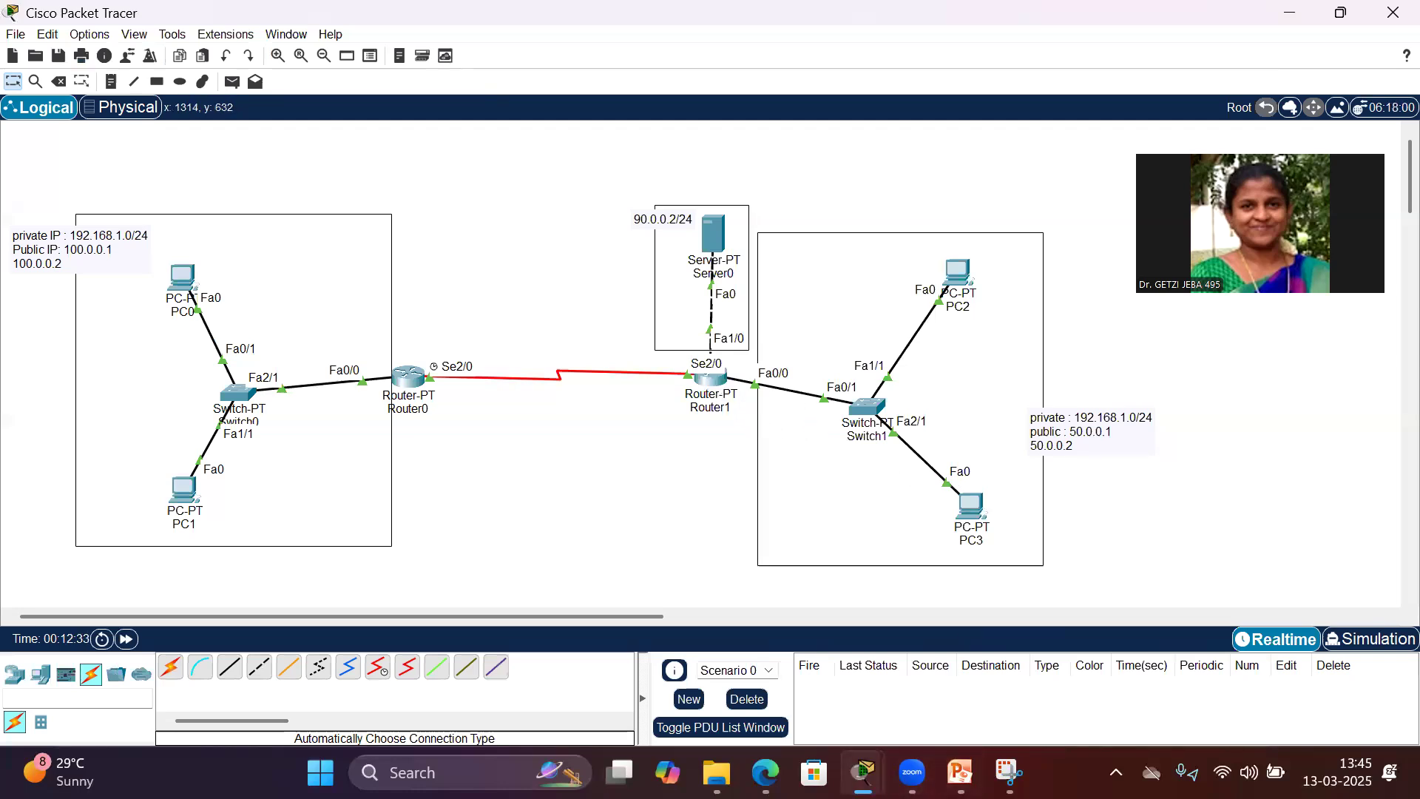
Step: Bring PC3's window back, check its IP address, subnet mask and default gateway, and close the IP configuration
mouse_move(863, 773)
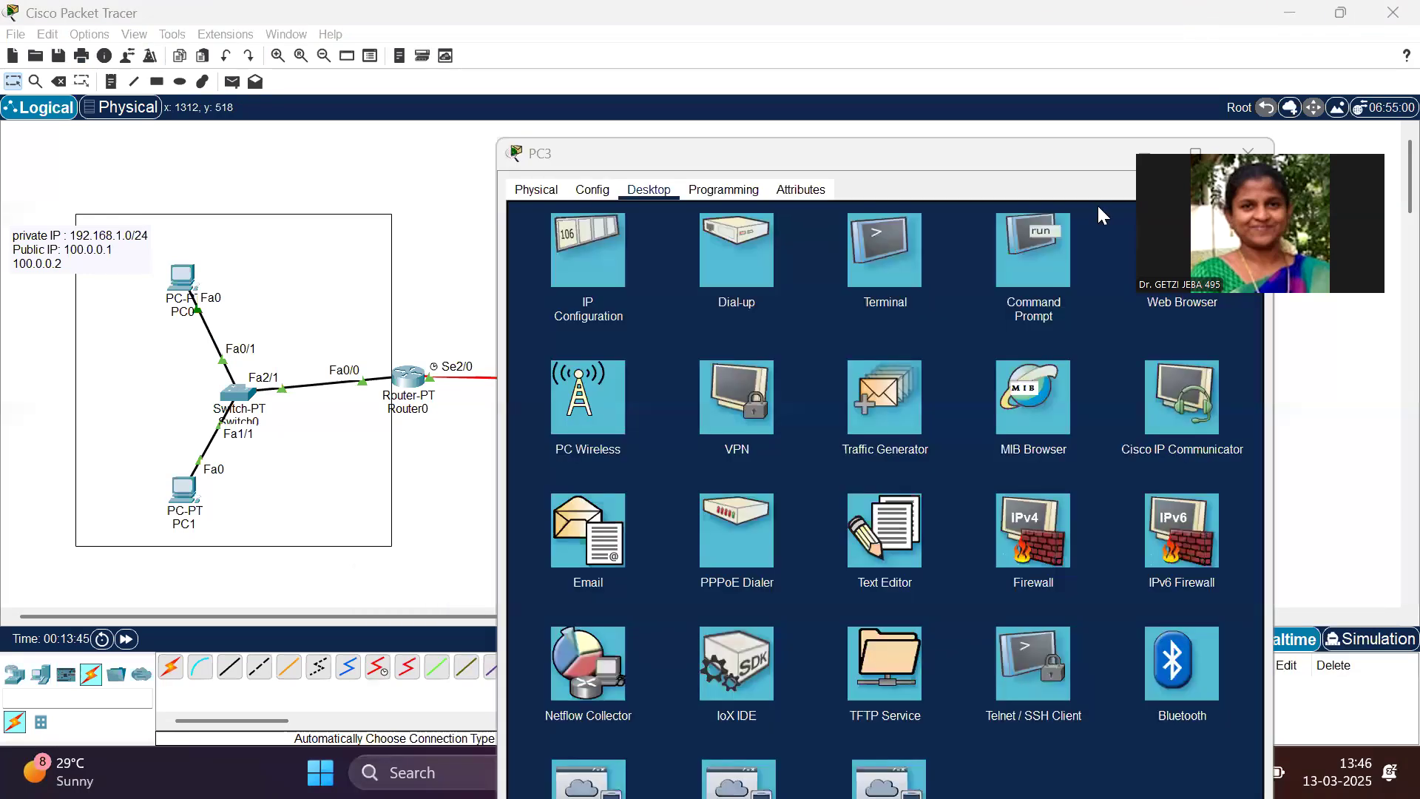
left_click_drag(1098, 154, 913, 154)
left_click(403, 253)
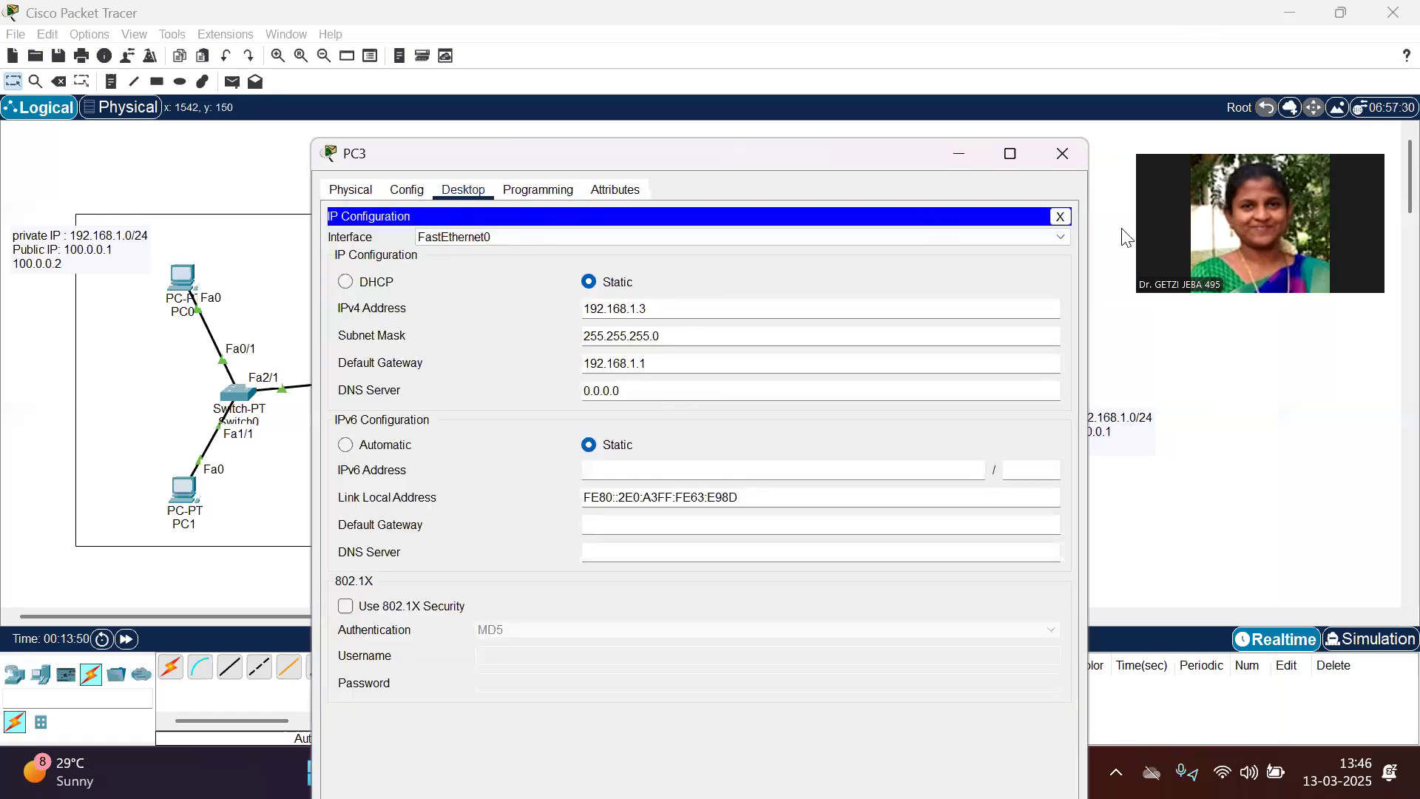
left_click(1060, 217)
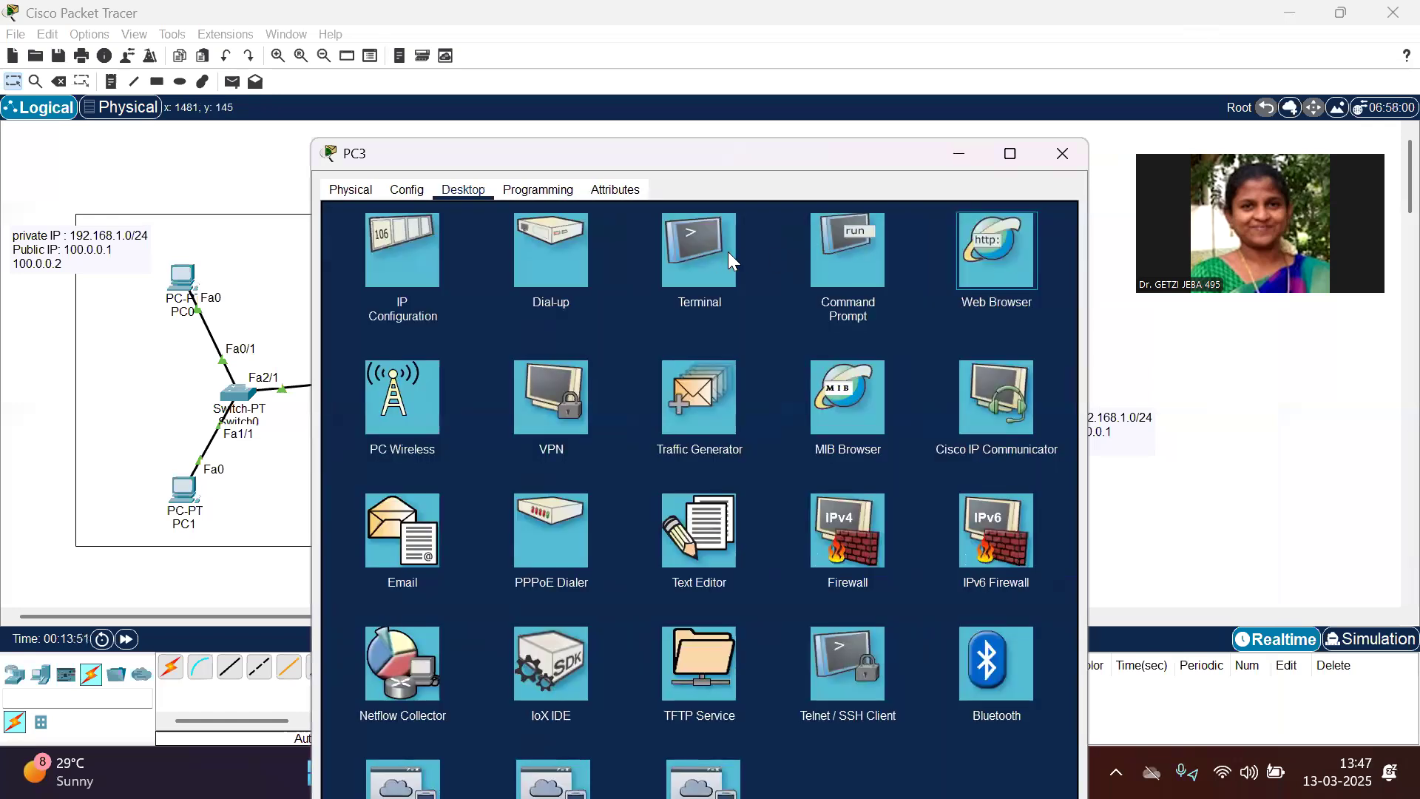
Step: Load the server's page at 90.0.0.2 in PC3's web browser and close the PC3 window
left_click(956, 257)
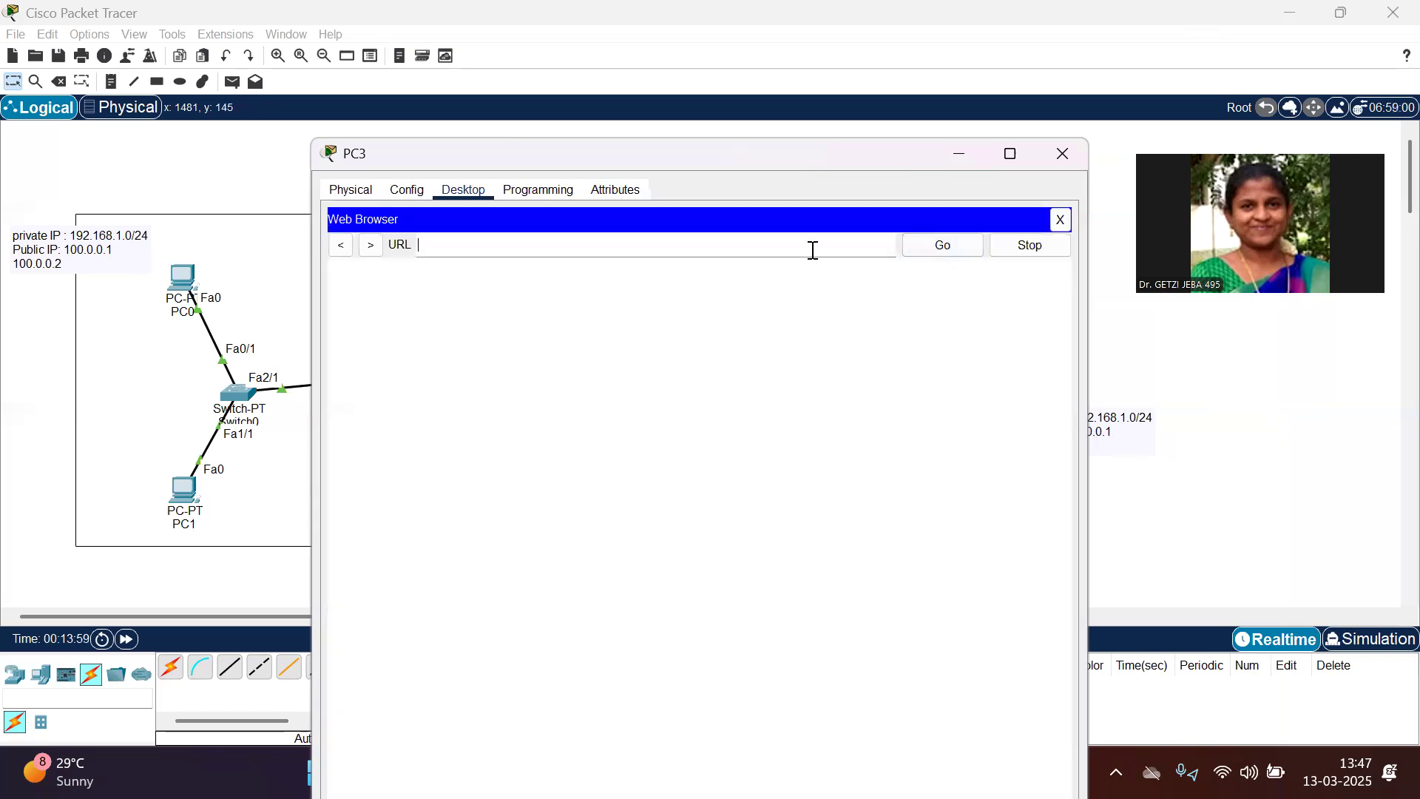
type("90.0.0.2")
key("Return")
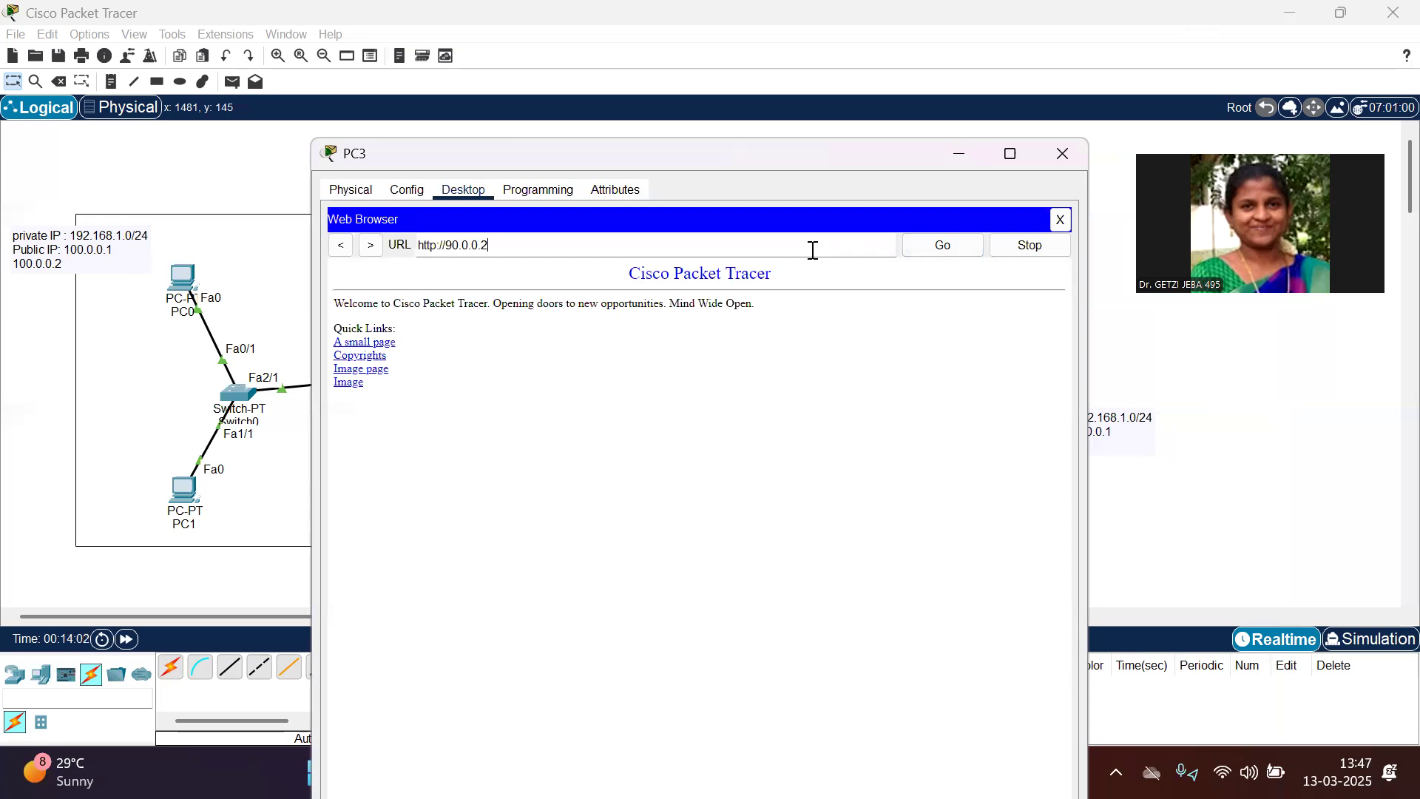
left_click(1062, 155)
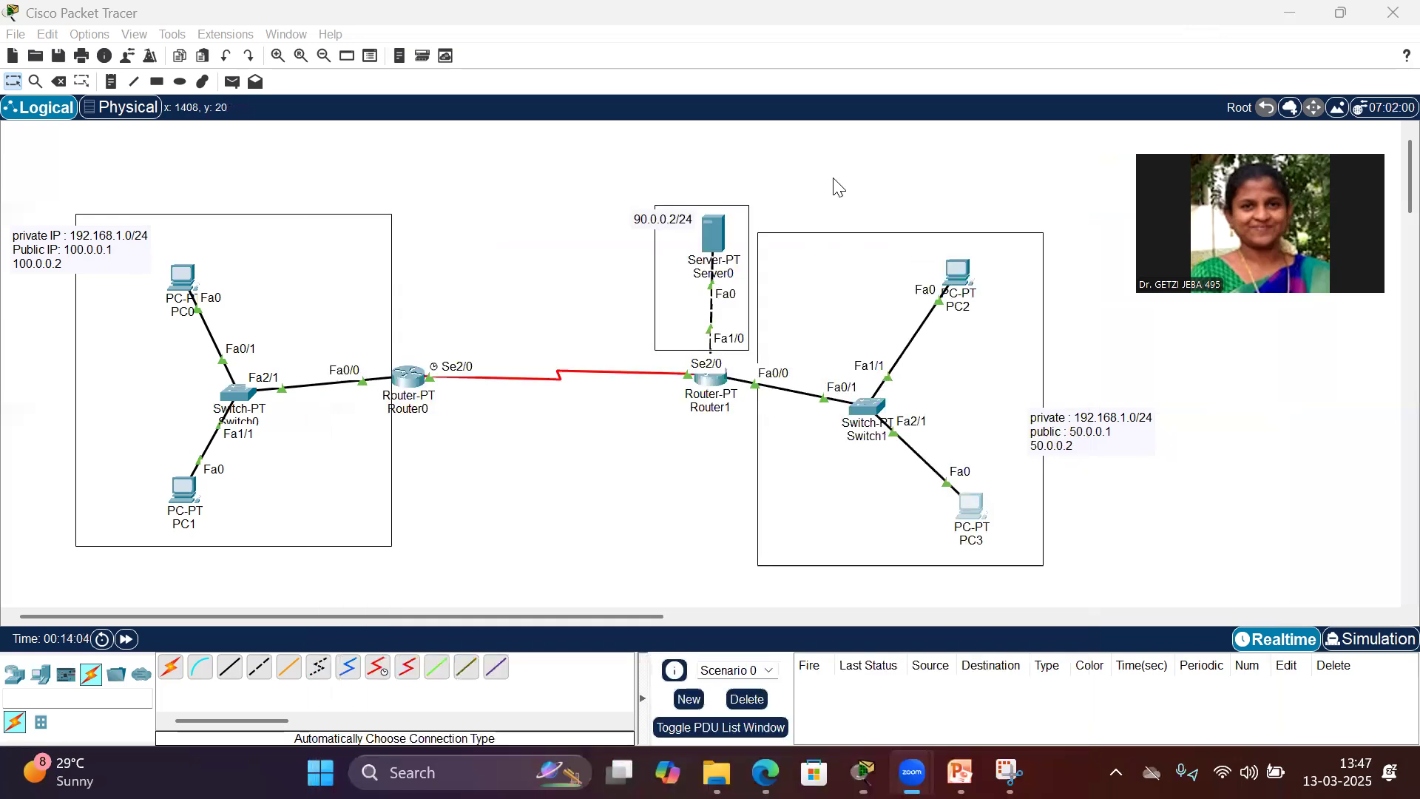
Step: Open Router1's command line, widen its window, and exit global configuration mode to the privileged prompt
left_click(720, 379)
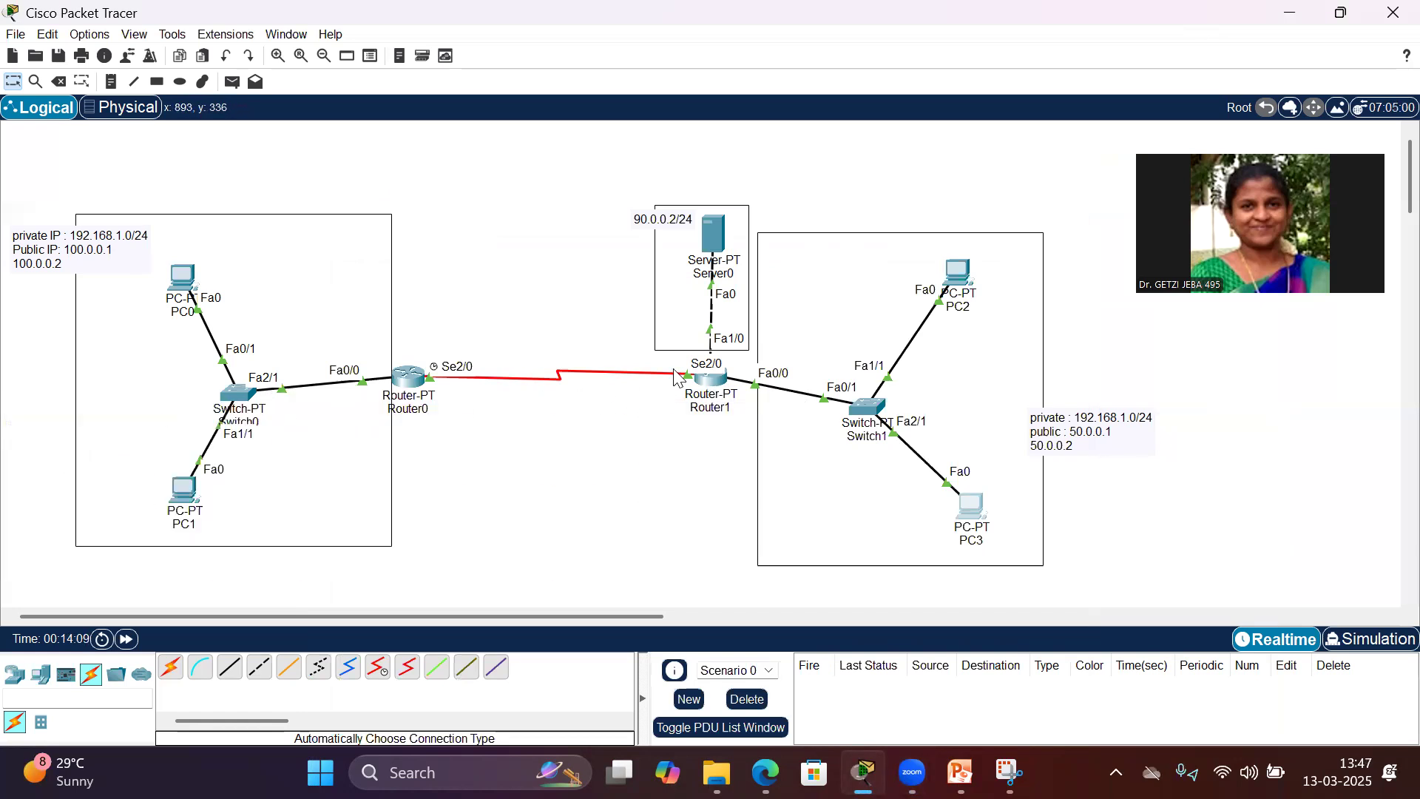
left_click(707, 383)
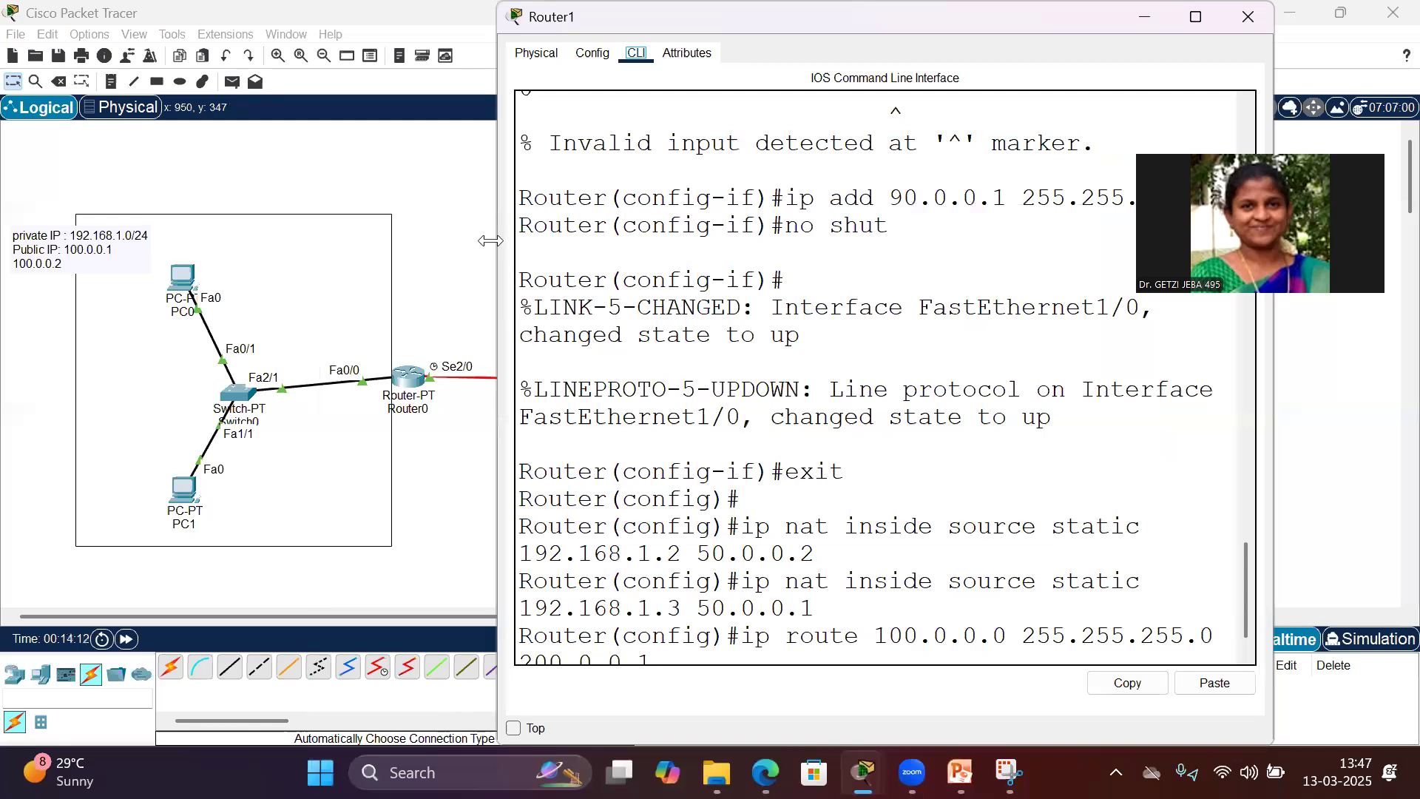
left_click_drag(490, 240, 89, 240)
type("exi")
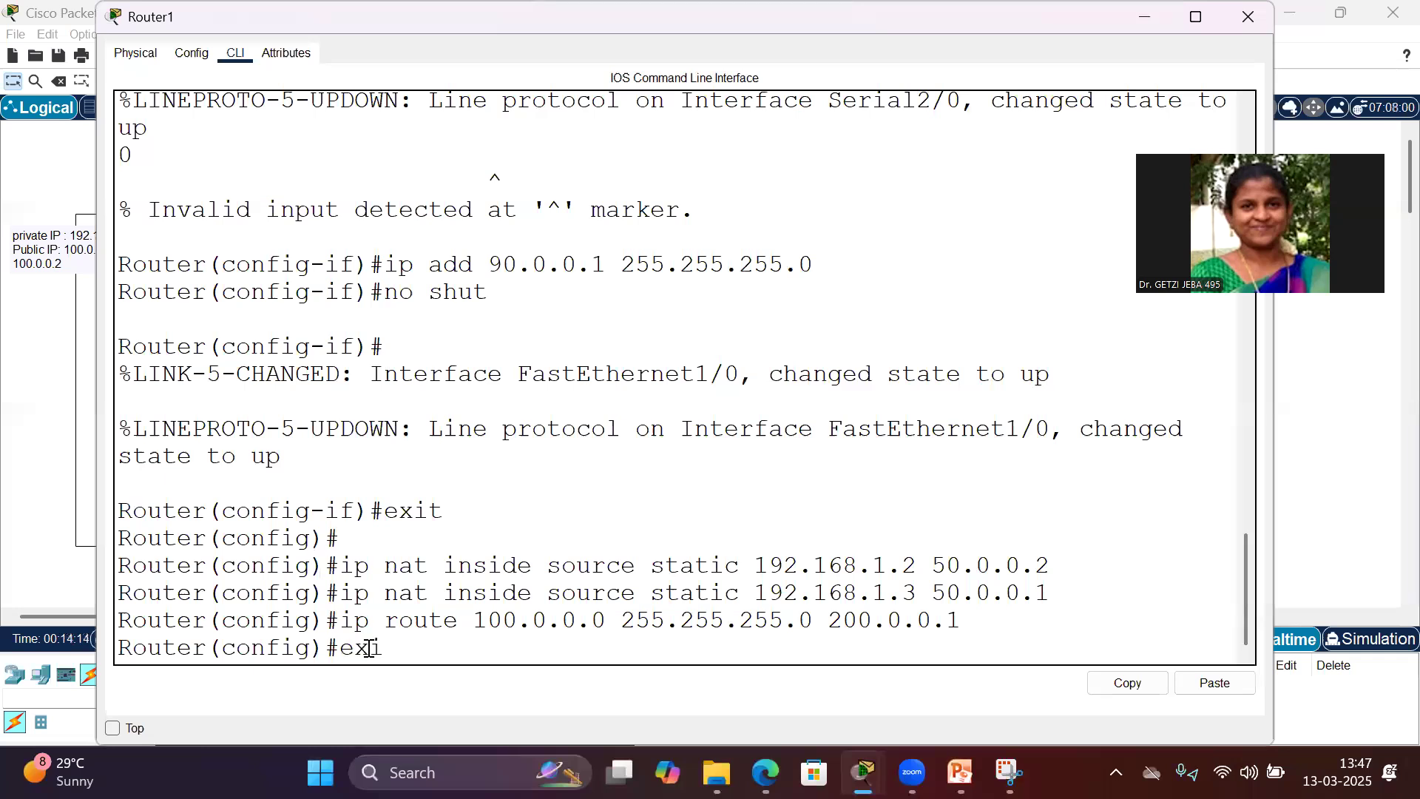
type("t")
key("Return")
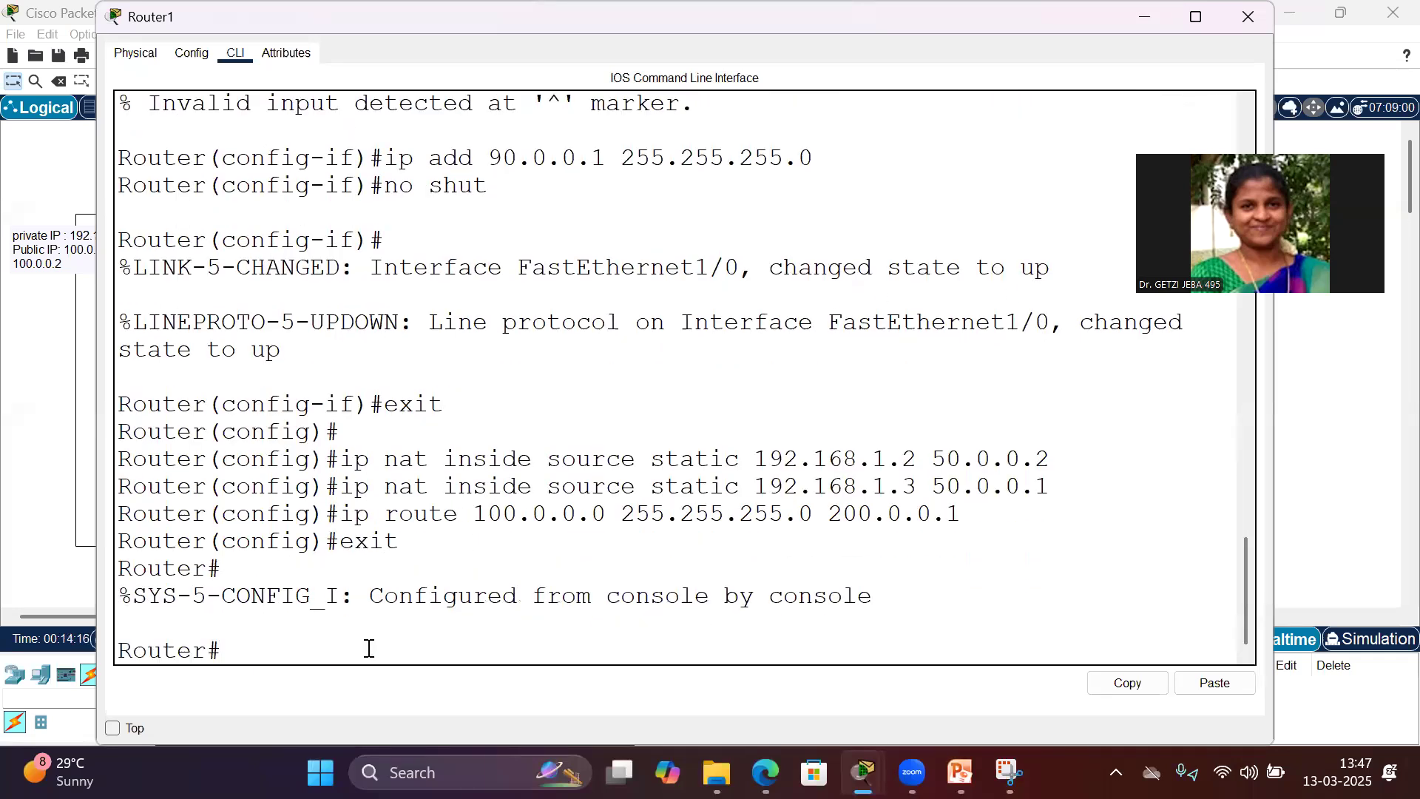
Step: List Router1's NAT table with the command sh ip nat translations
type("sh ip nat transla")
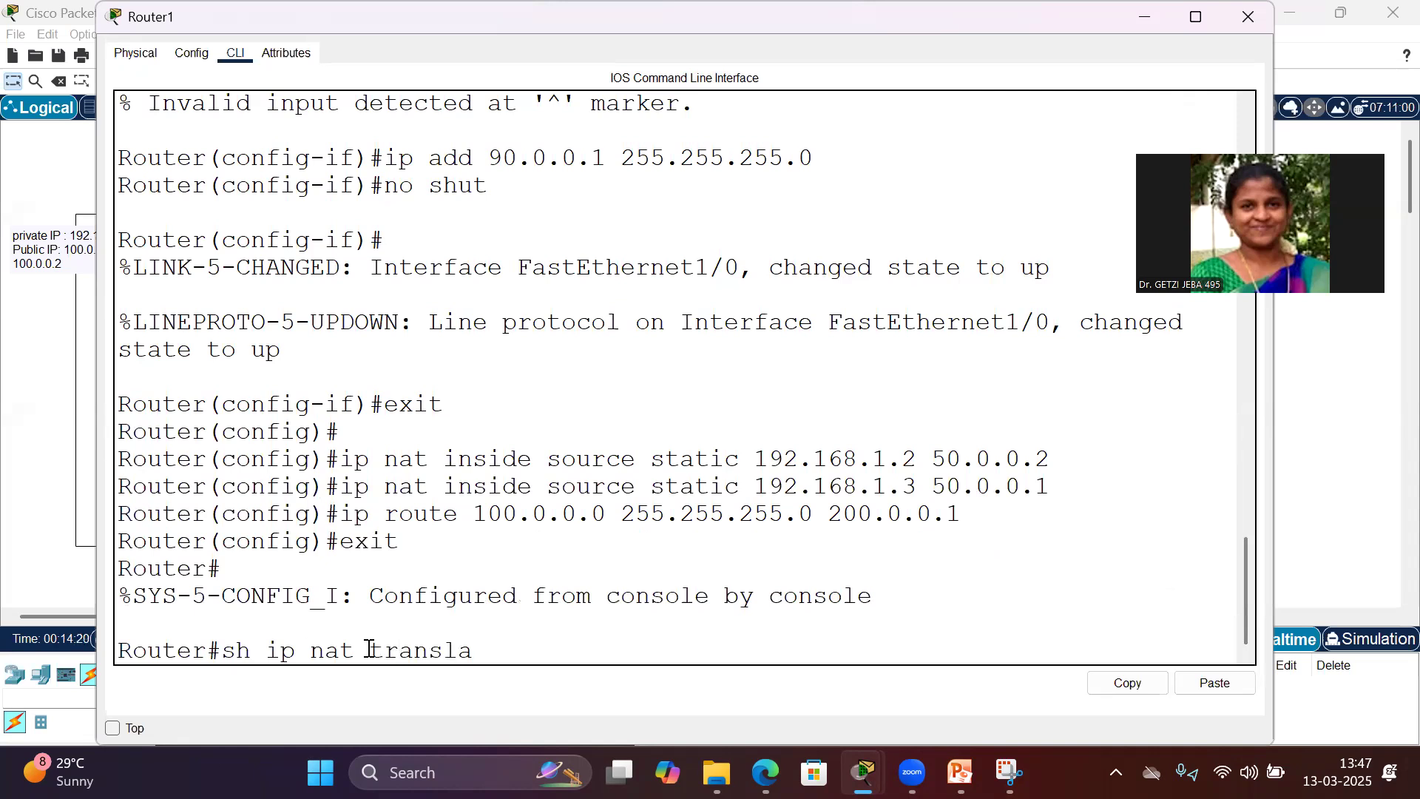
type("tions")
key("Return")
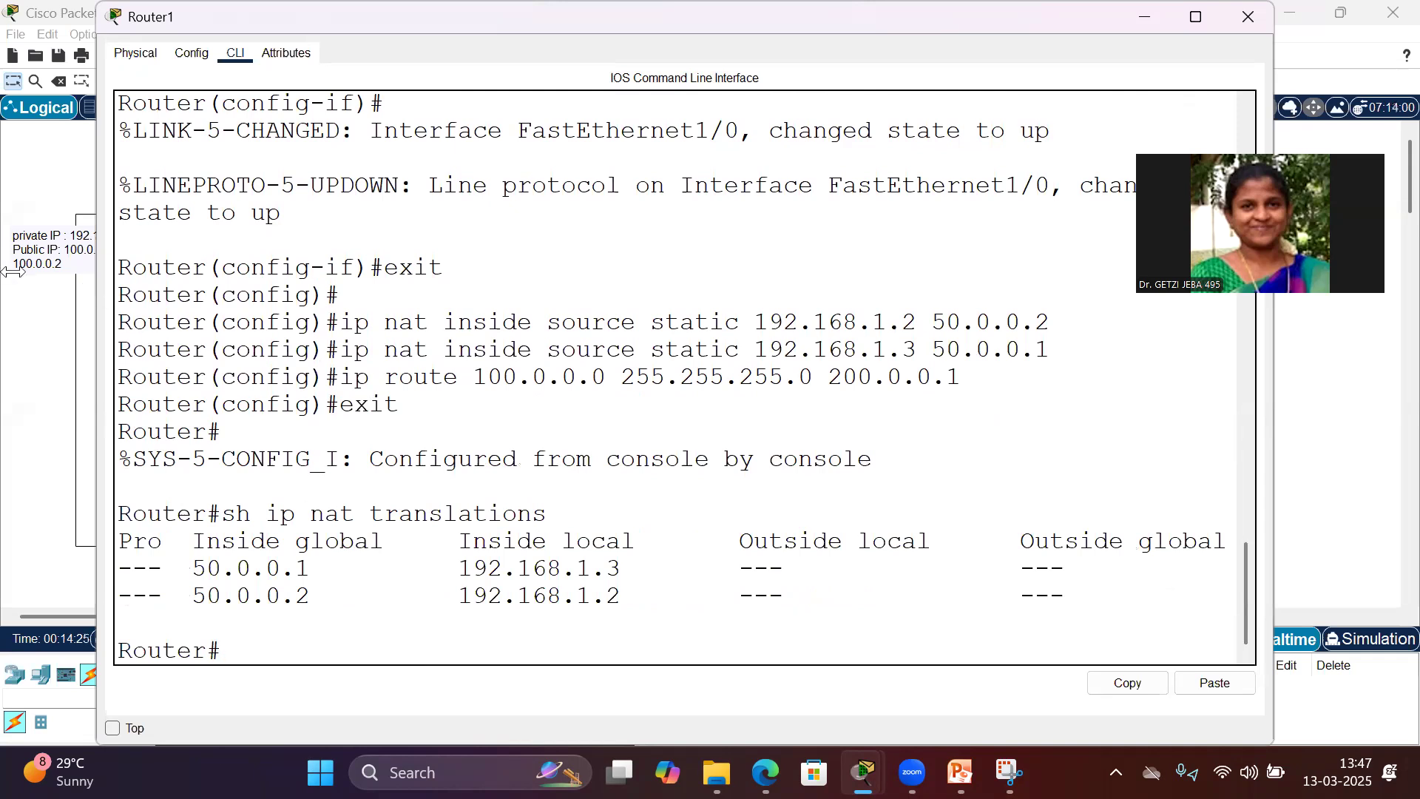
Step: Widen Router1's window further, rerun sh ip nat translations, and examine the inside global and inside local addresses of the second entry
left_click_drag(92, 283, 2, 283)
key("Up")
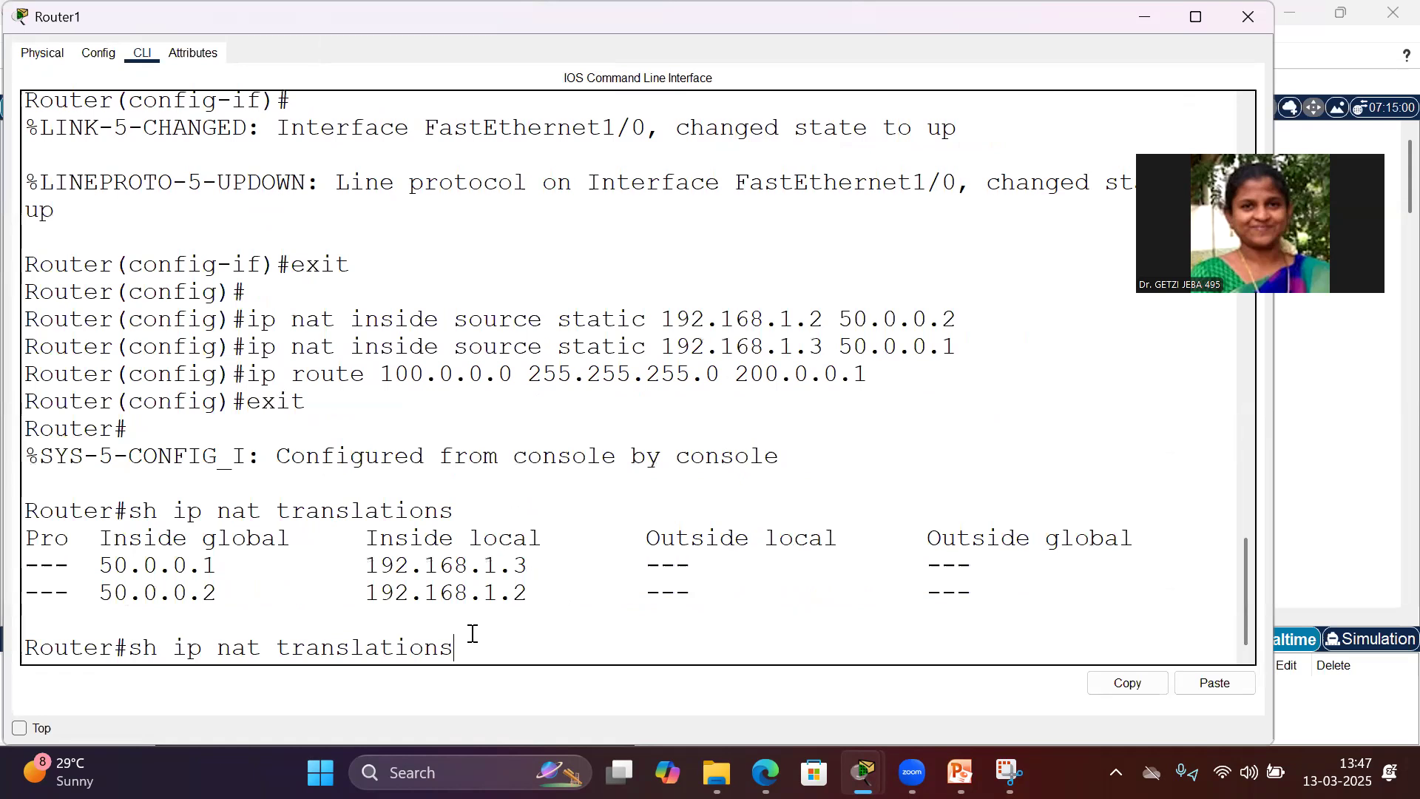
key("Return")
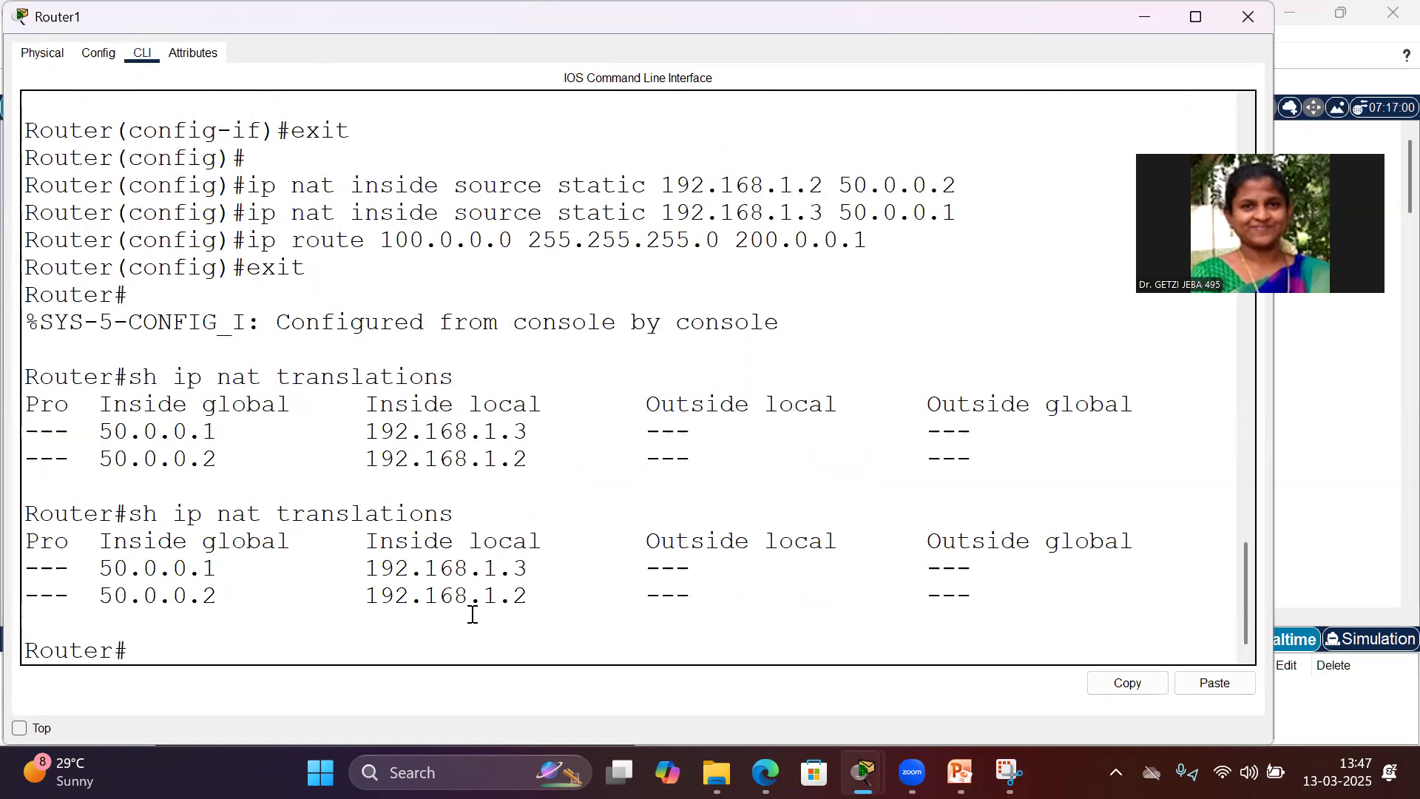
left_click_drag(100, 595, 217, 598)
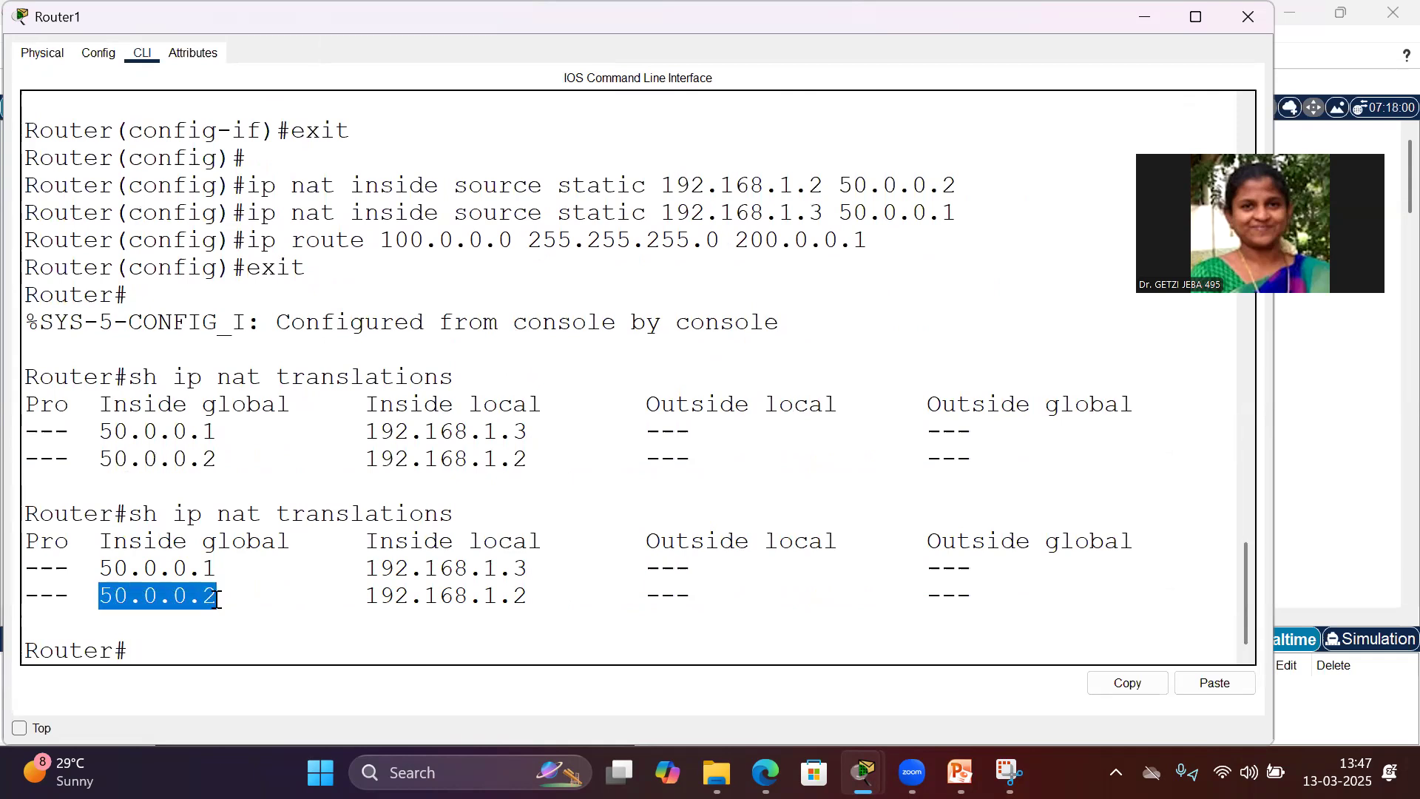
left_click_drag(365, 596, 529, 598)
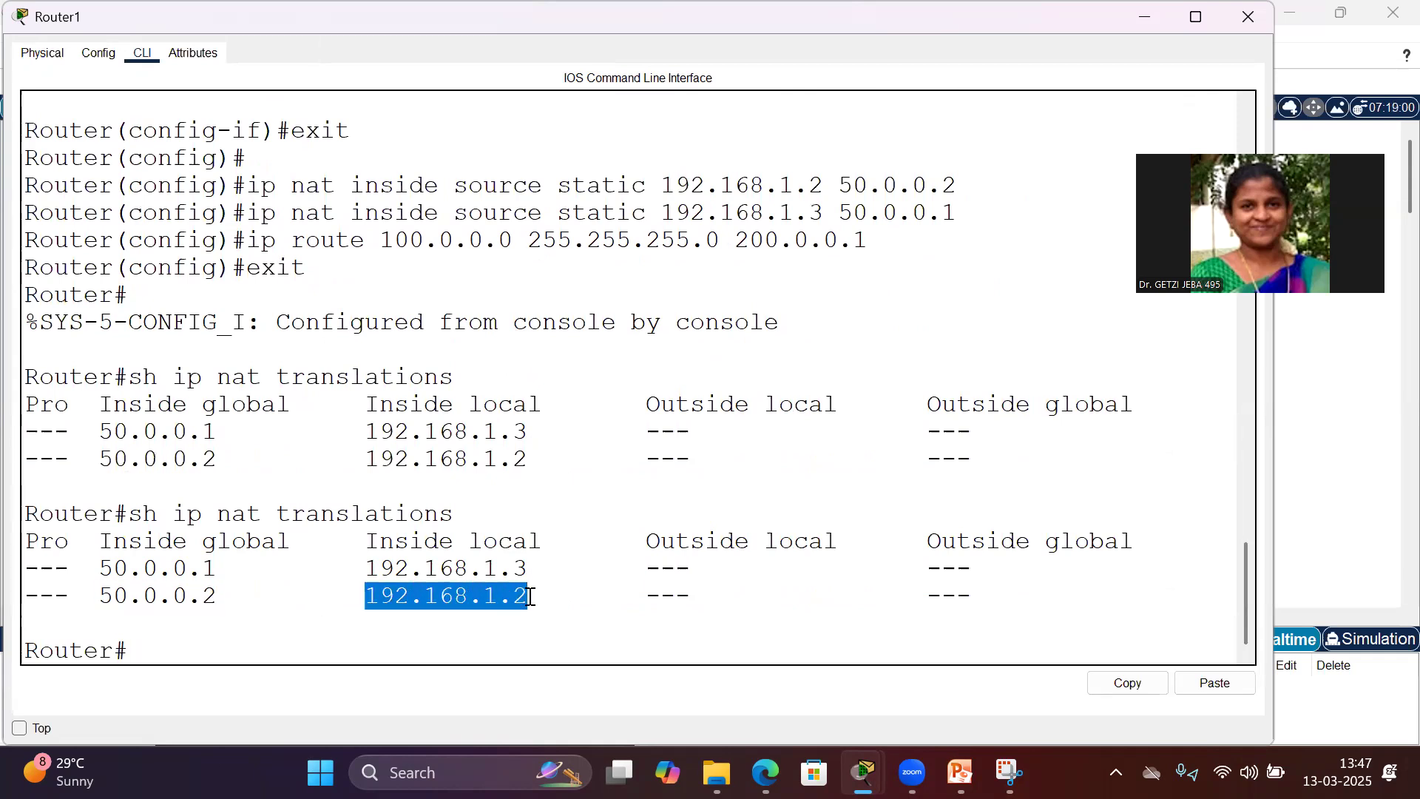